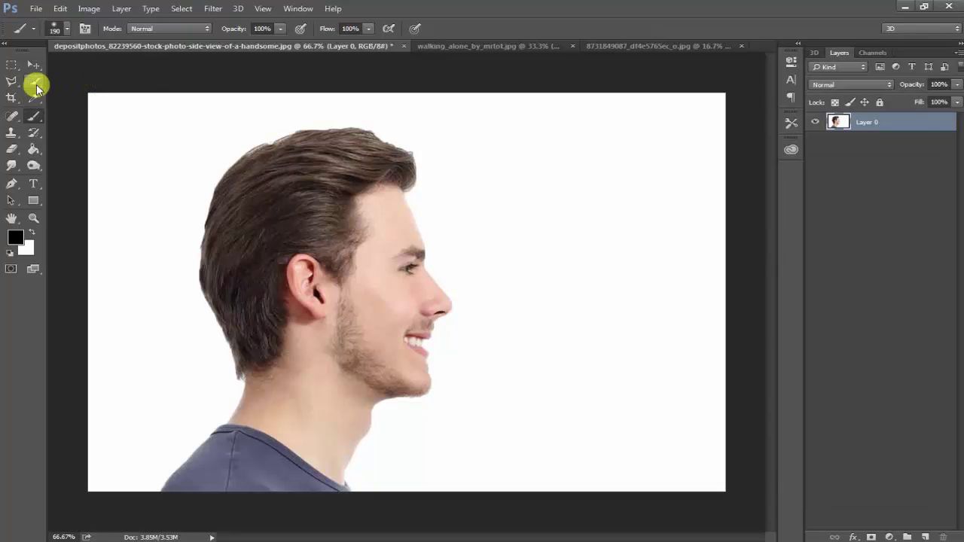
- Quick-select the white background around the head, then invert the selection to cover the man
click(36, 84)
click(105, 78)
drag(527, 177, 537, 322)
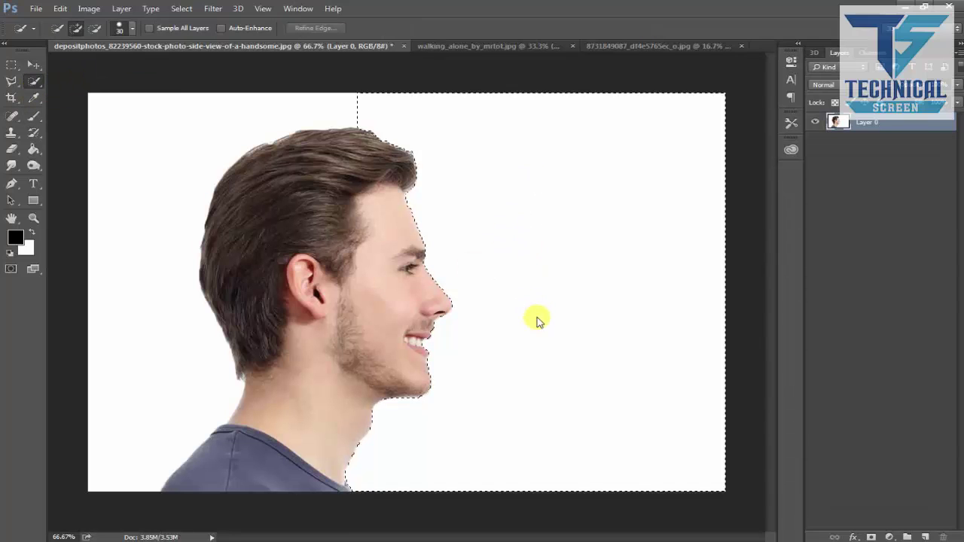
drag(258, 116, 211, 129)
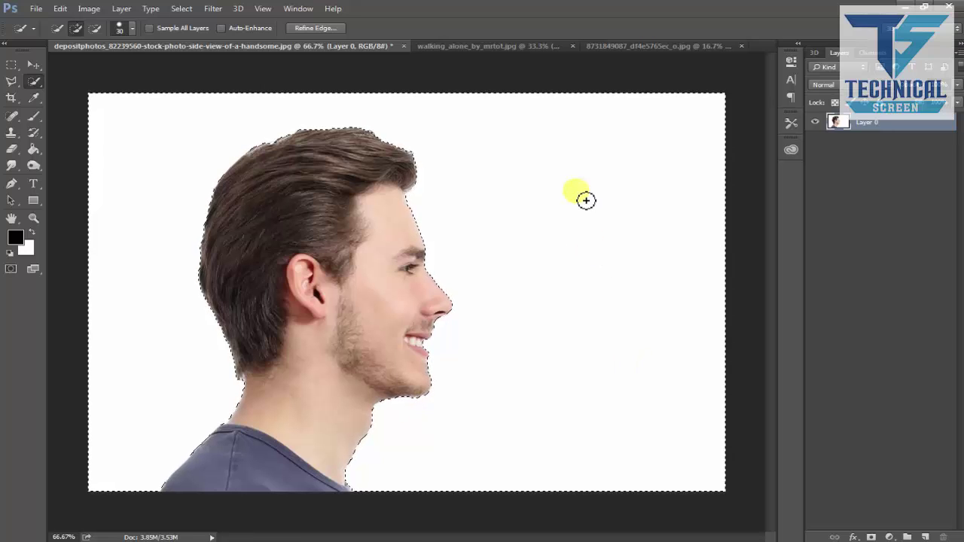
key(l)
- Feather the selection and copy the man's head and shoulders onto a new Layer 1
right_click(577, 168)
click(595, 187)
right_click(519, 183)
click(548, 219)
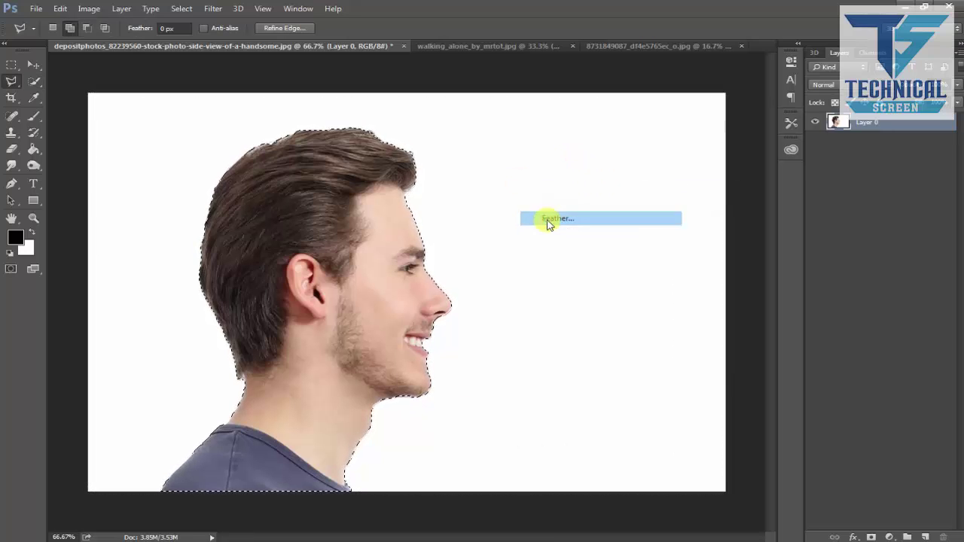
click(548, 186)
key(ctrl+j)
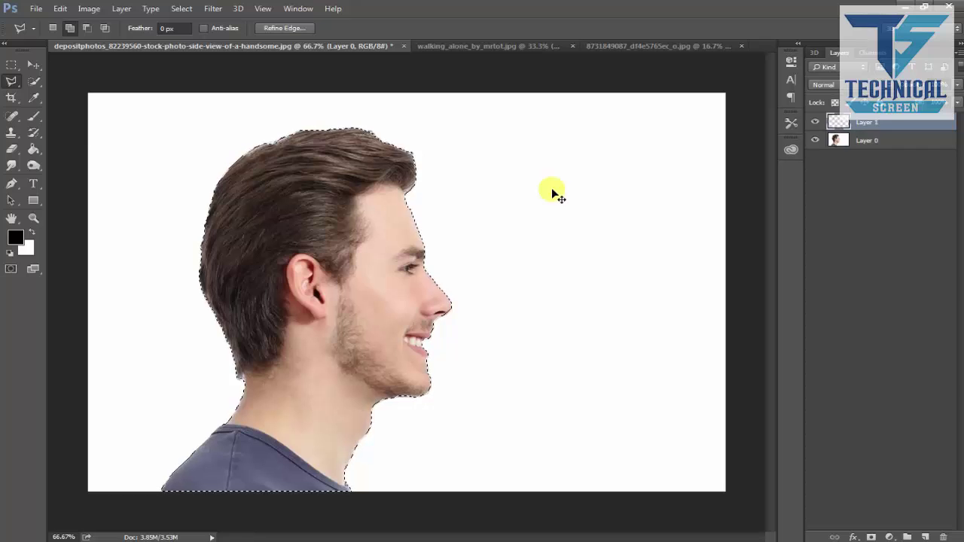
- Create a new 1280×720 document at 150 ppi and drag the cut-out head into it
key(v)
key(ctrl+n)
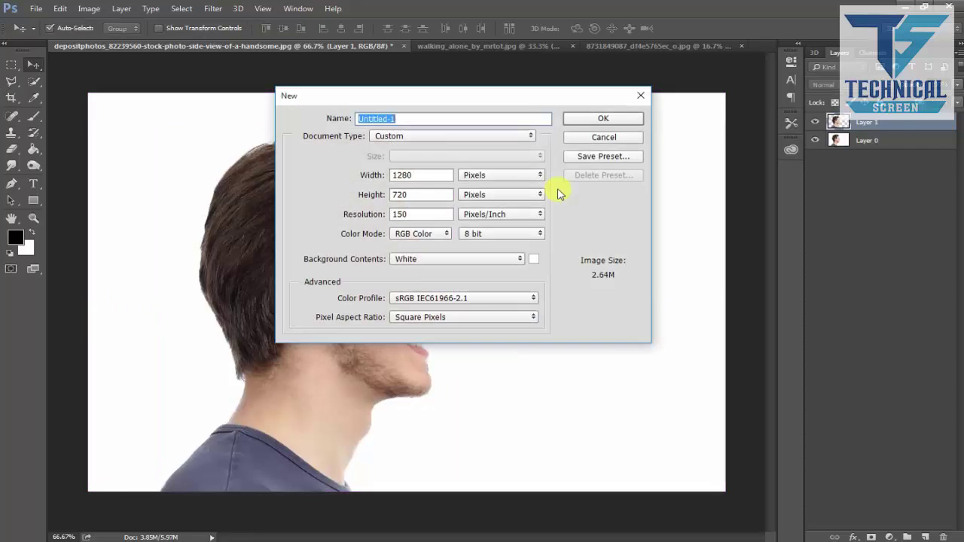
click(421, 214)
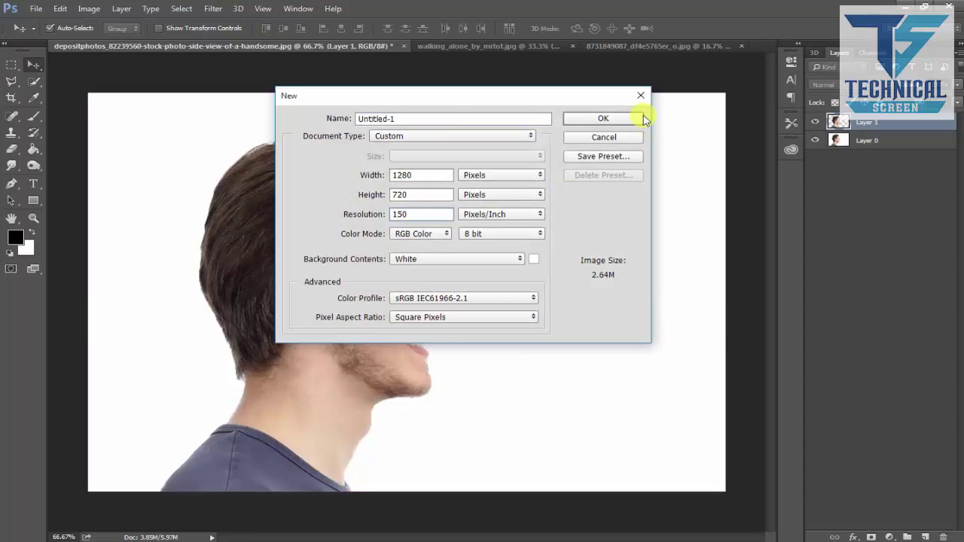
click(620, 118)
click(520, 46)
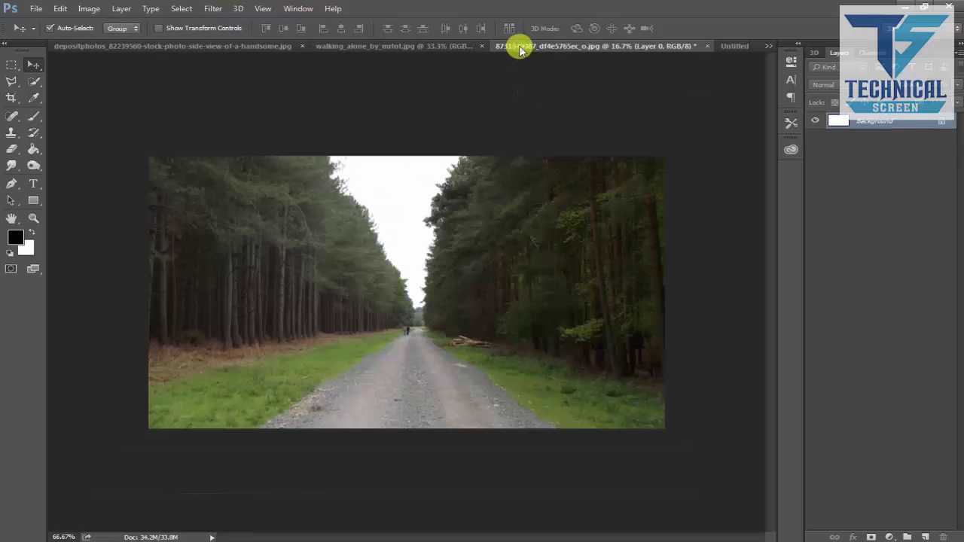
click(360, 47)
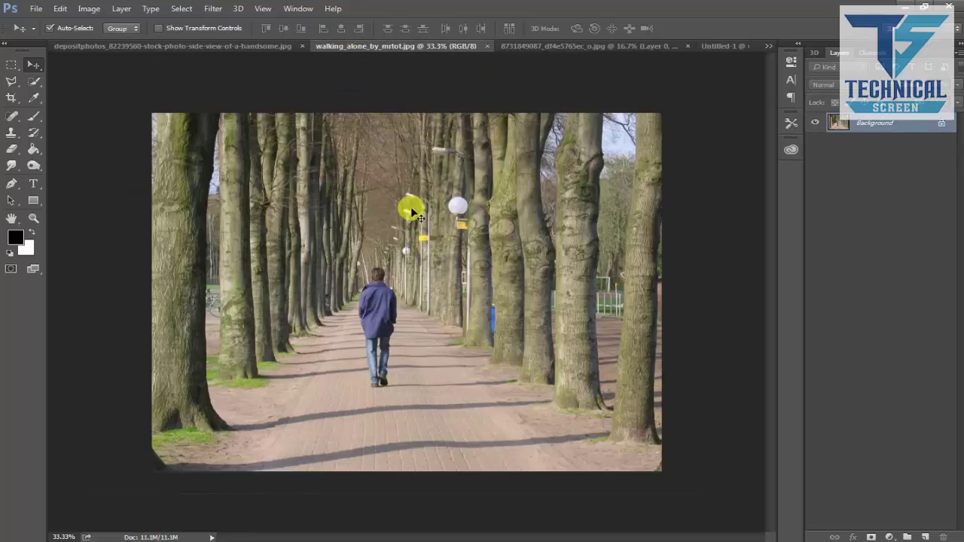
click(233, 46)
drag(318, 237, 494, 308)
- Scale the head to about 93% and position it slightly left of centre
key(ctrl+t)
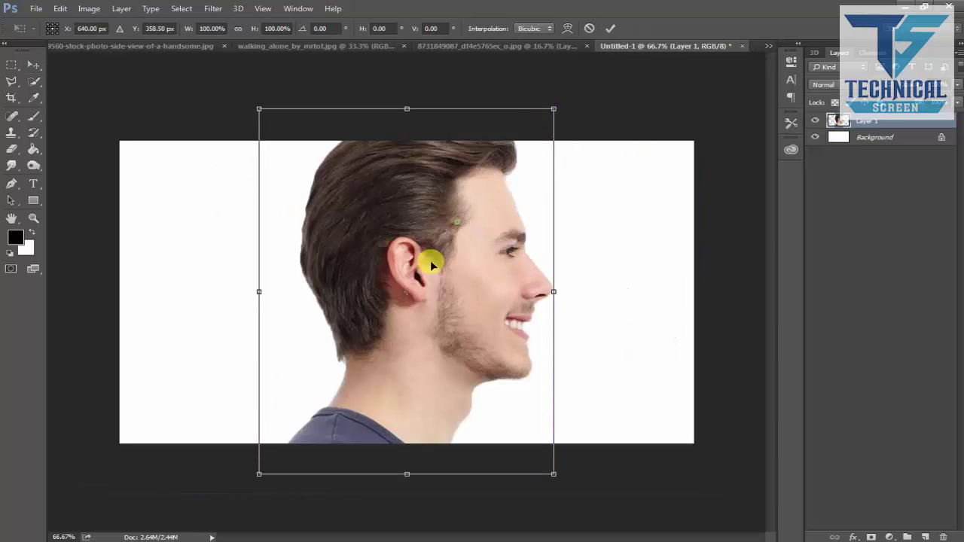
drag(430, 260, 410, 261)
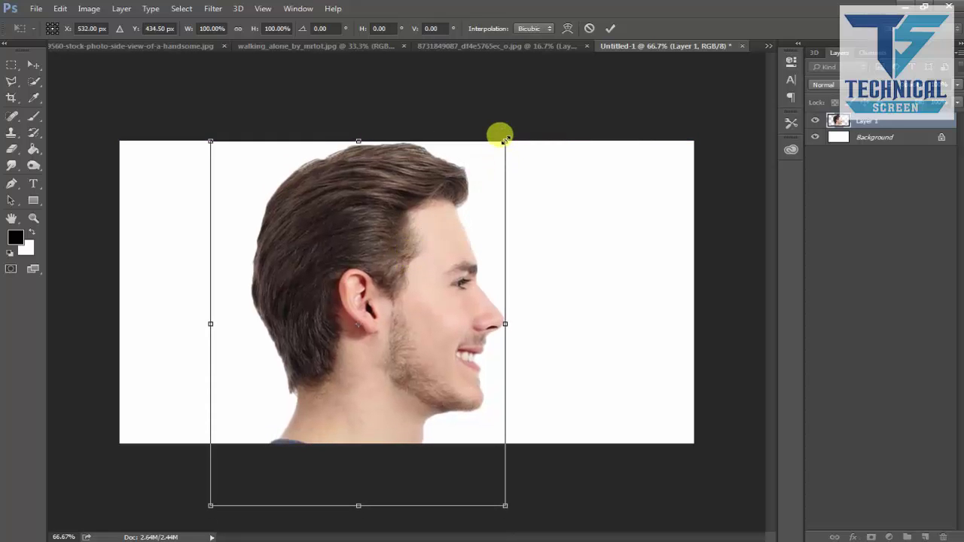
drag(504, 140, 485, 165)
drag(403, 303, 400, 286)
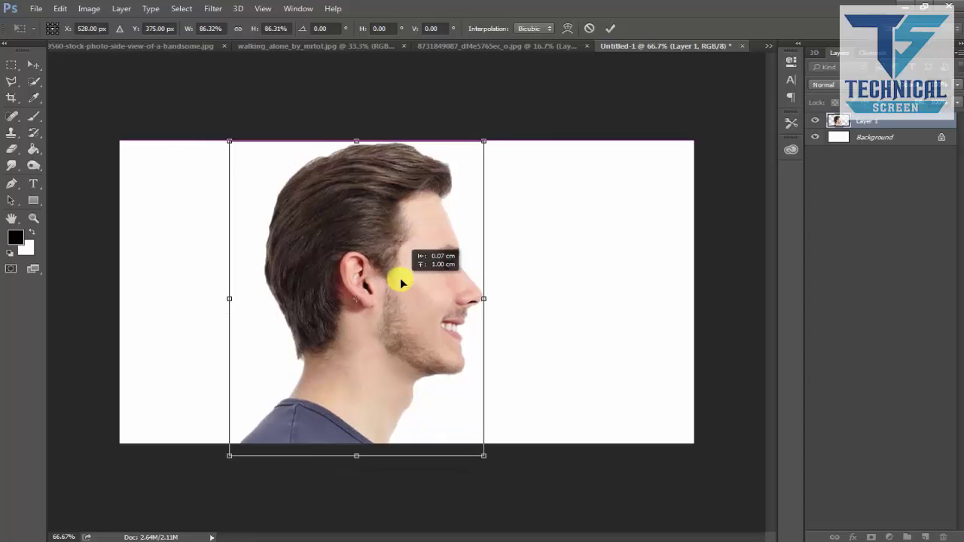
drag(481, 150, 488, 143)
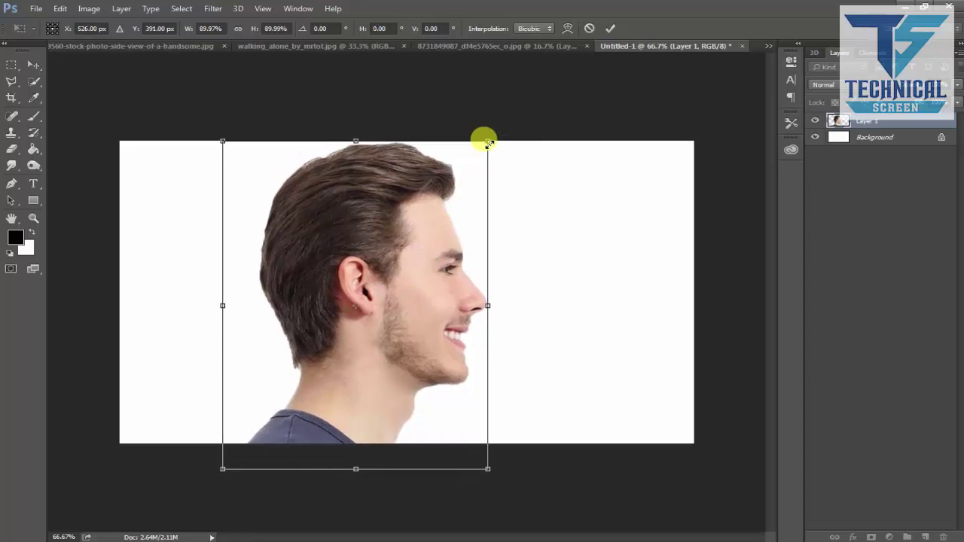
drag(482, 303, 494, 306)
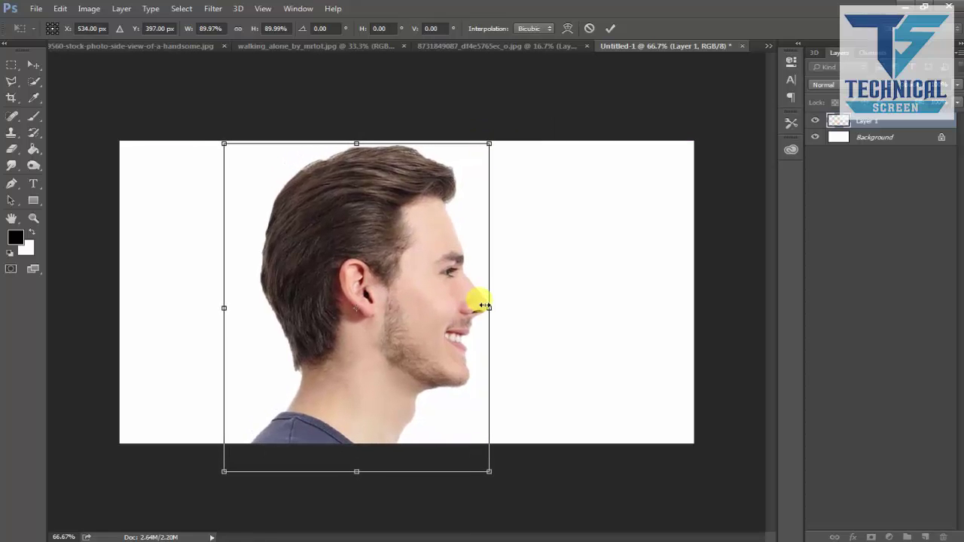
drag(498, 143, 503, 138)
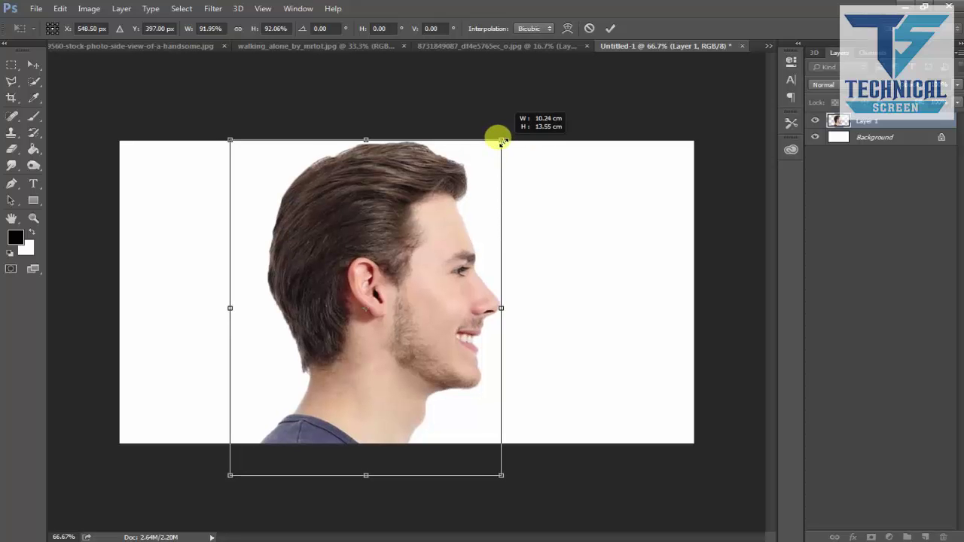
key(Down)
key(Down)
key(Down)
key(Down)
key(Down)
key(Down)
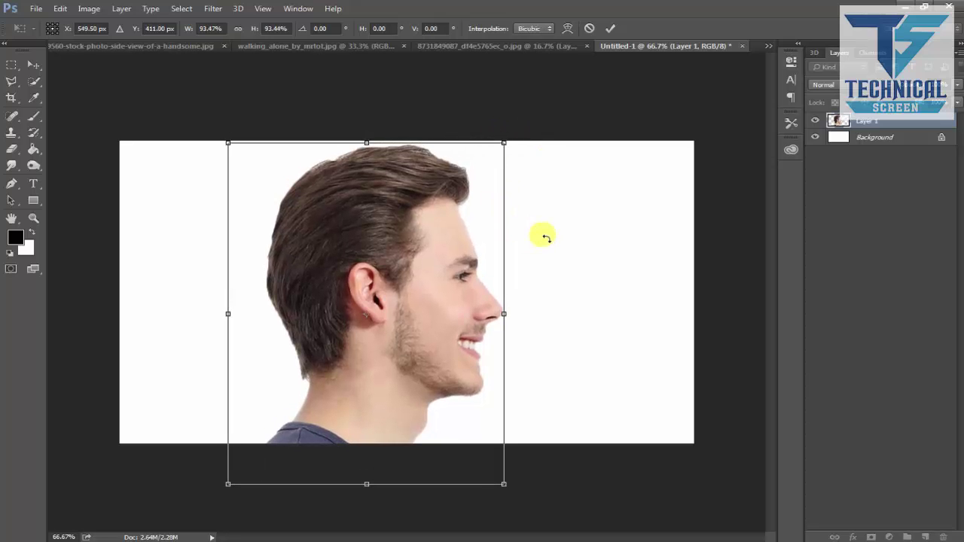
key(Return)
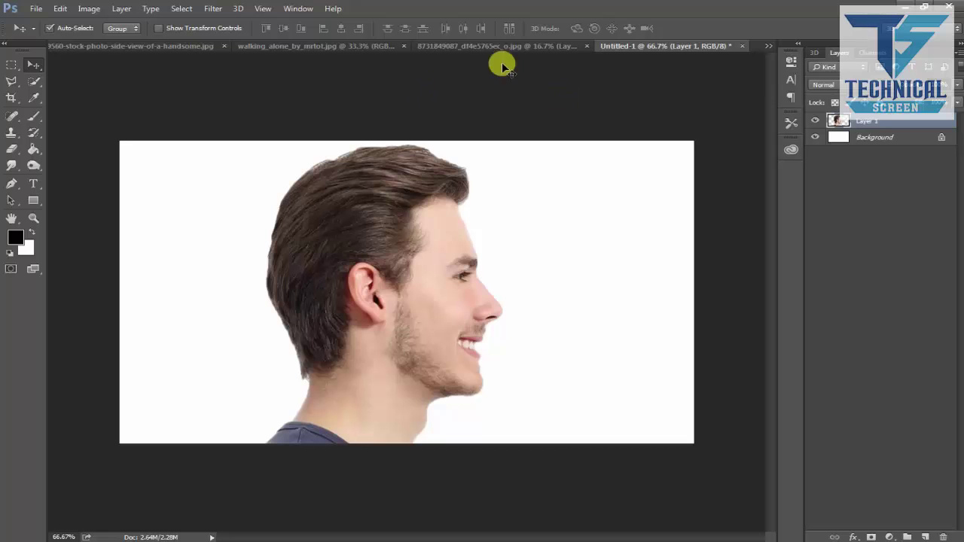
- Close the original face photo without saving
click(301, 47)
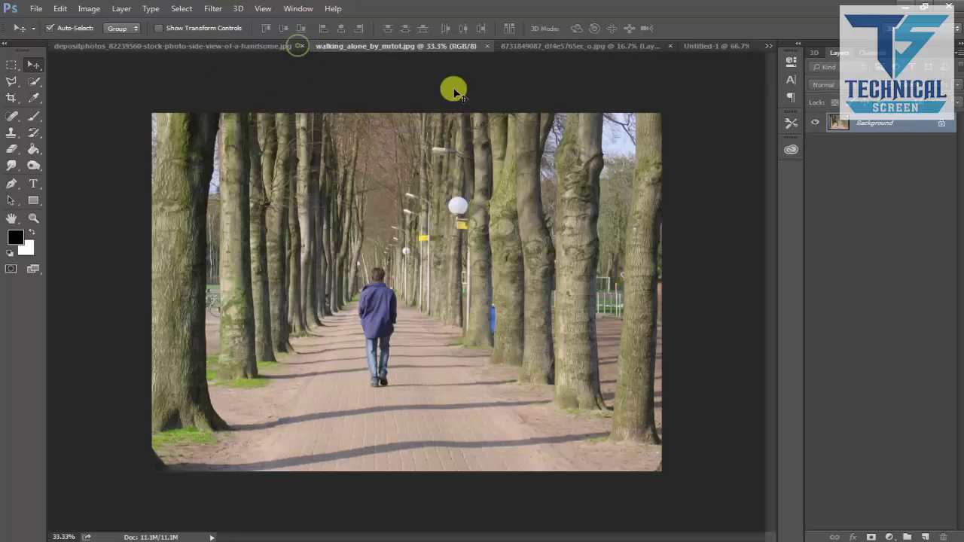
click(241, 45)
drag(324, 93, 396, 36)
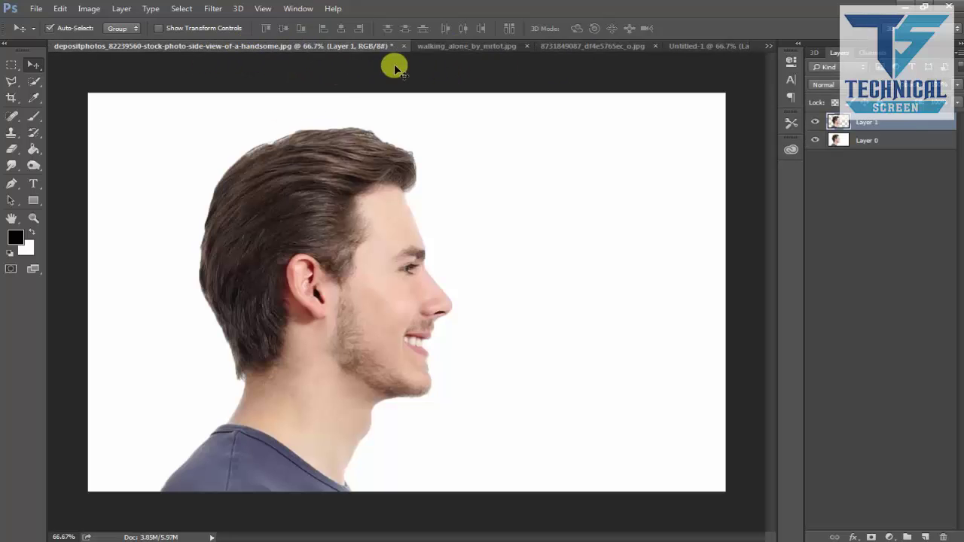
click(405, 45)
click(493, 215)
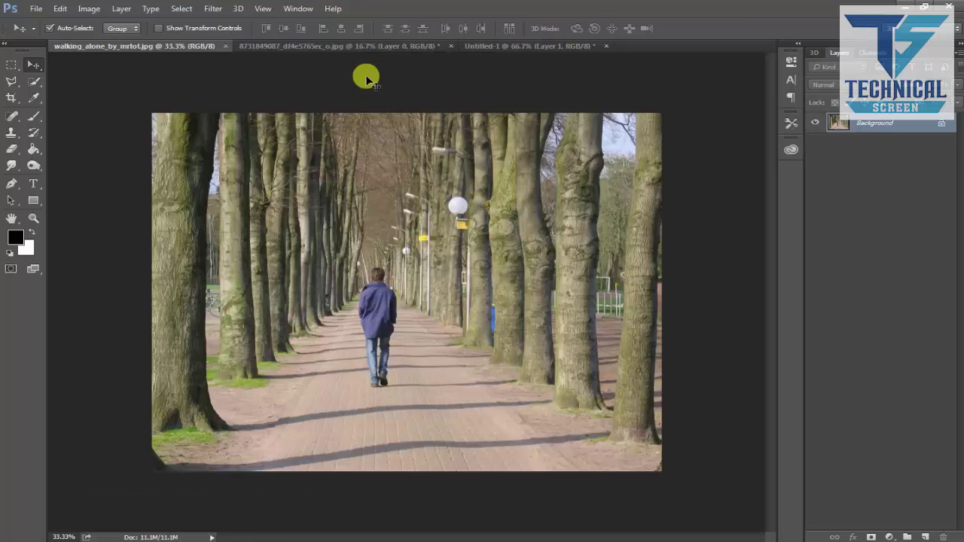
- Drag the forest road photo into Untitled-1 and unlock the background as Layer 0
click(351, 45)
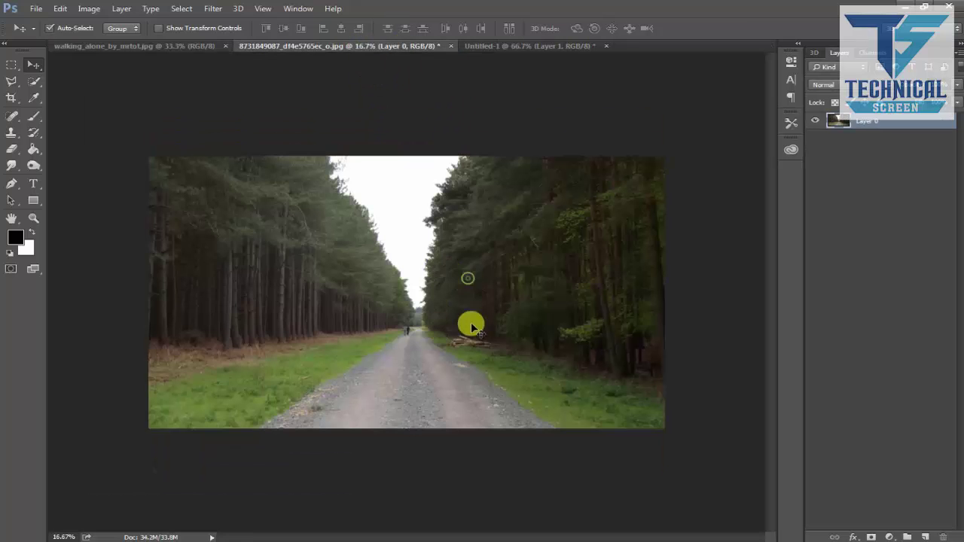
mouse_move(451, 316)
mouse_down()
mouse_move(567, 60)
mouse_move(481, 319)
mouse_up()
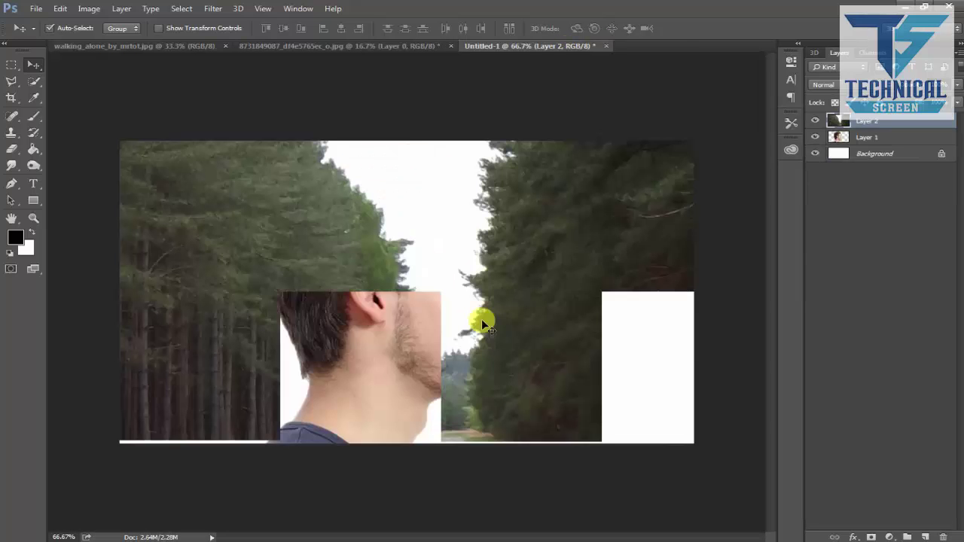
double_click(904, 154)
click(612, 176)
- Shrink the forest layer to fit the canvas, then zoom in on the walkers on the road
click(872, 122)
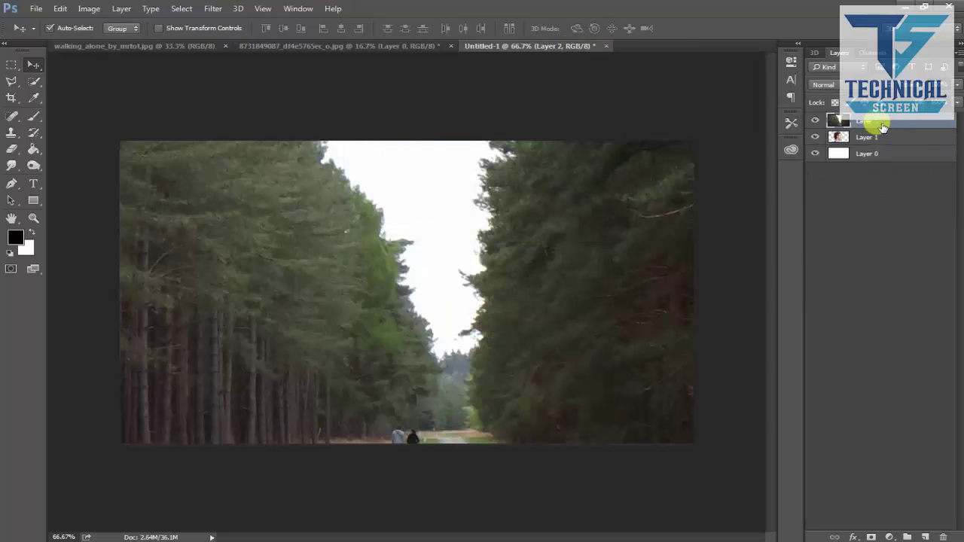
key(ctrl+t)
key(ctrl+0)
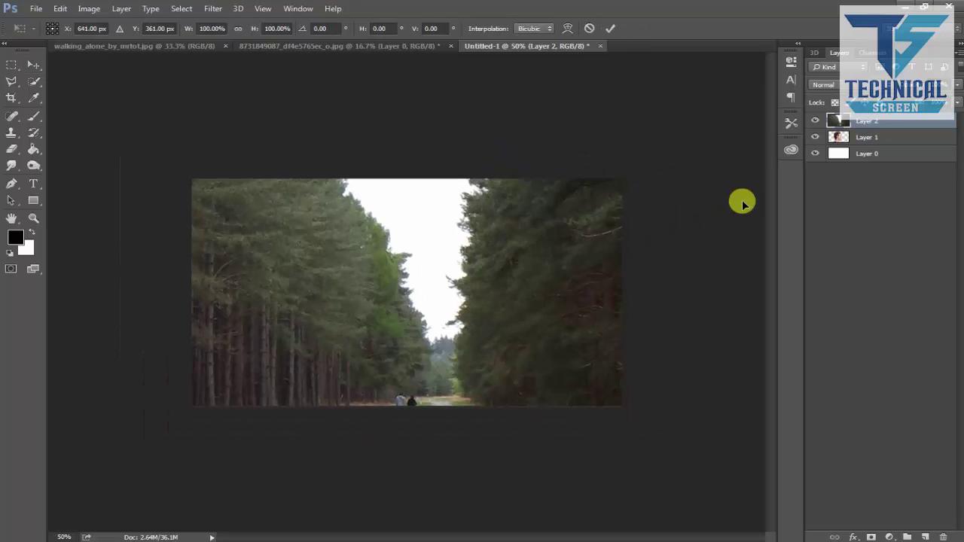
drag(747, 116, 524, 271)
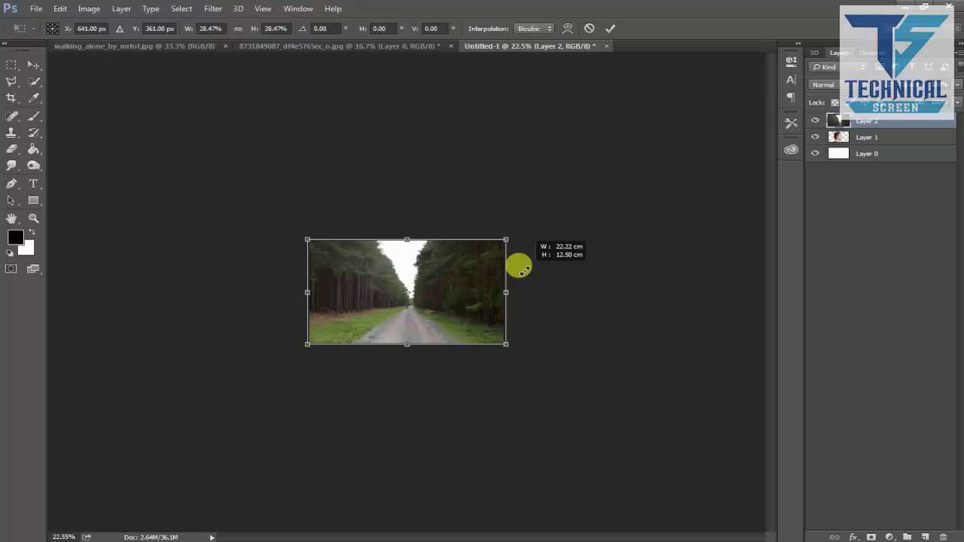
key(Return)
key(ctrl+0)
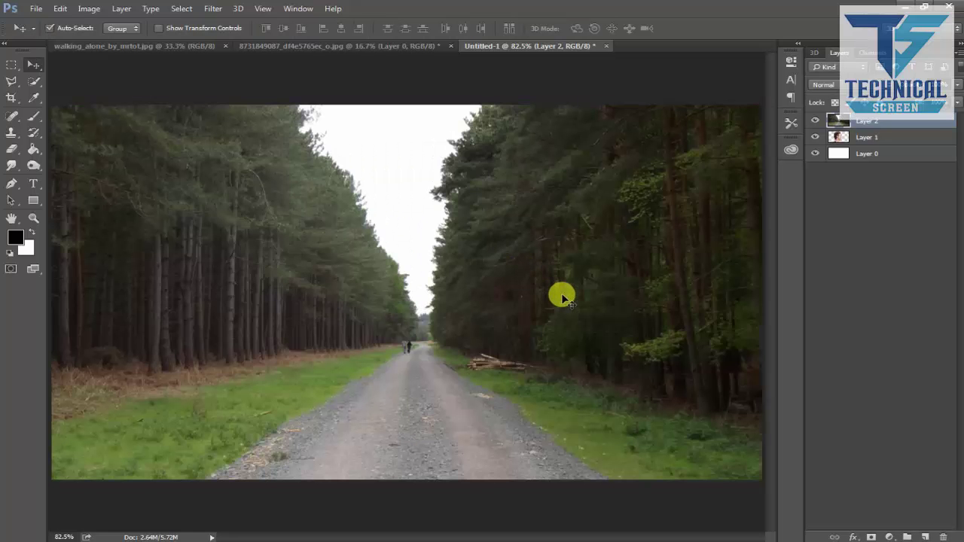
scroll(557, 301, up, 4)
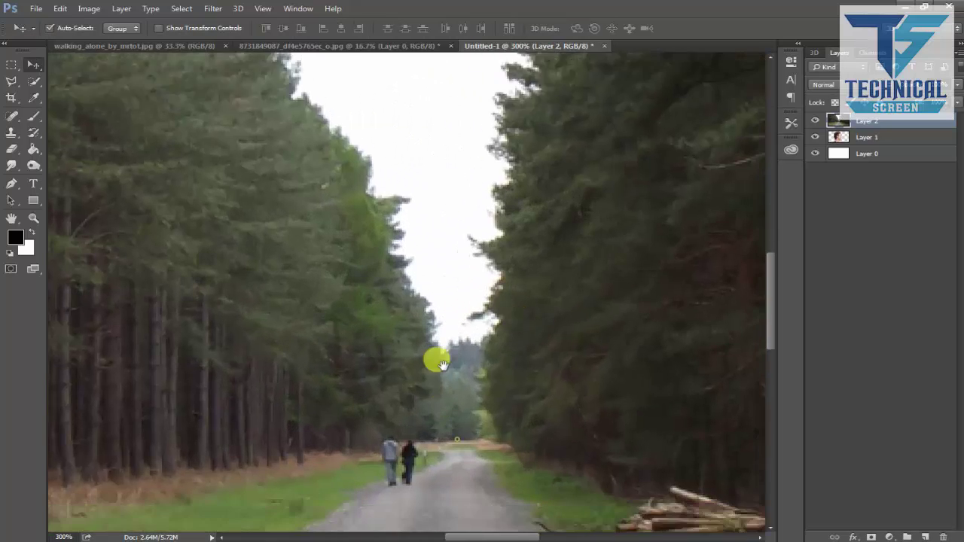
drag(443, 364, 441, 341)
- Lasso the two walkers on the forest road and erase them with a Content-Aware fill
click(11, 82)
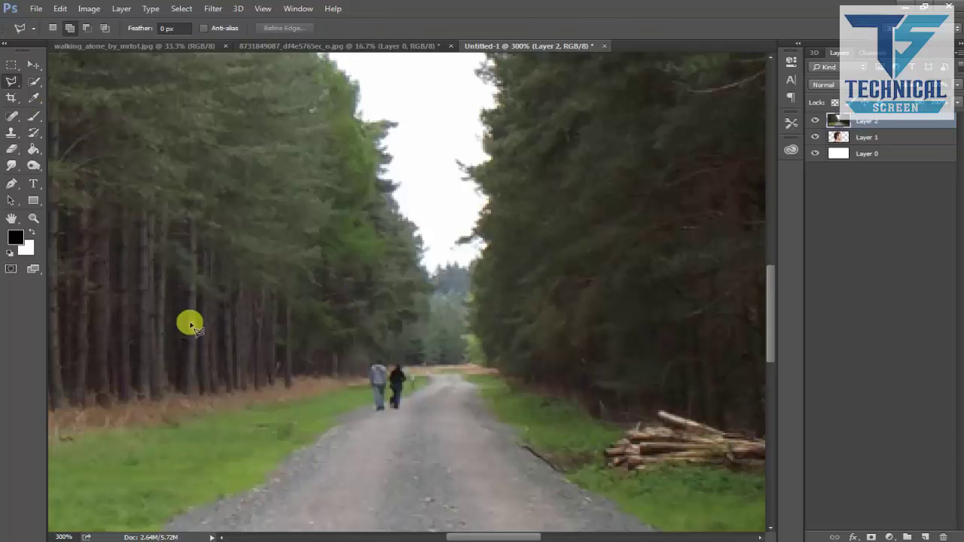
click(369, 364)
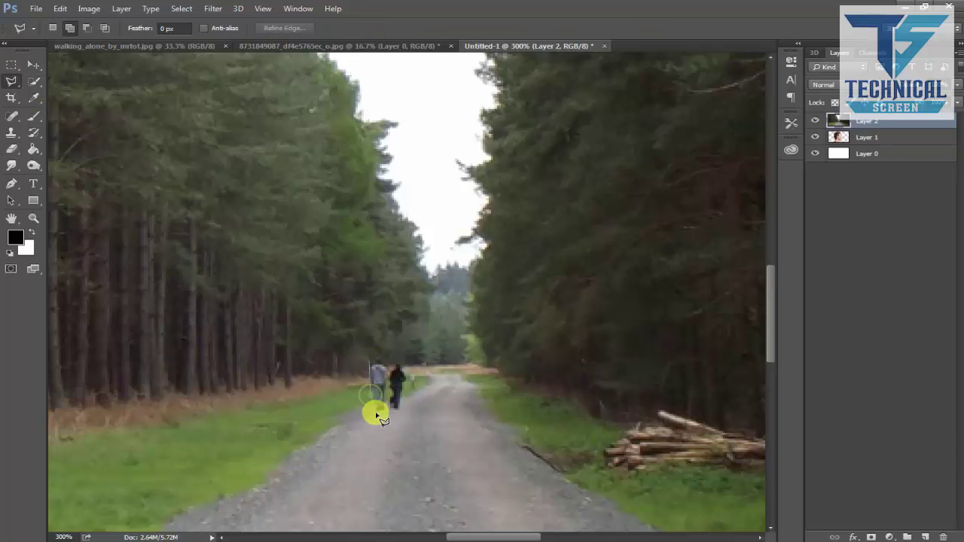
click(372, 363)
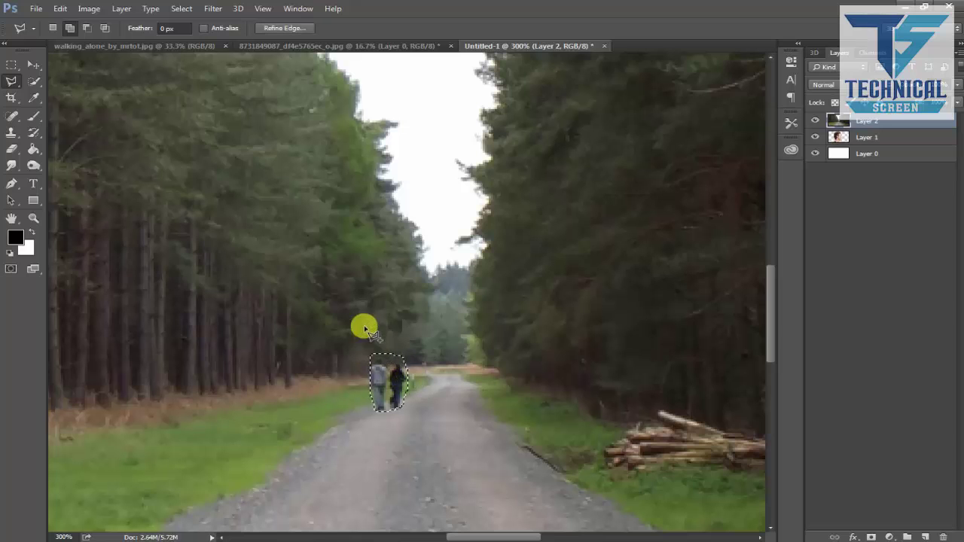
click(60, 8)
click(72, 188)
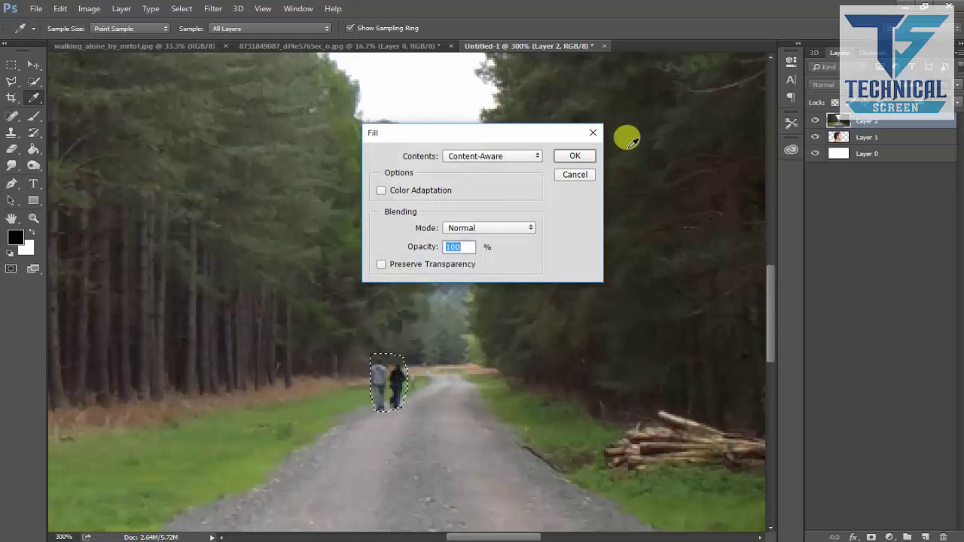
click(577, 157)
click(35, 64)
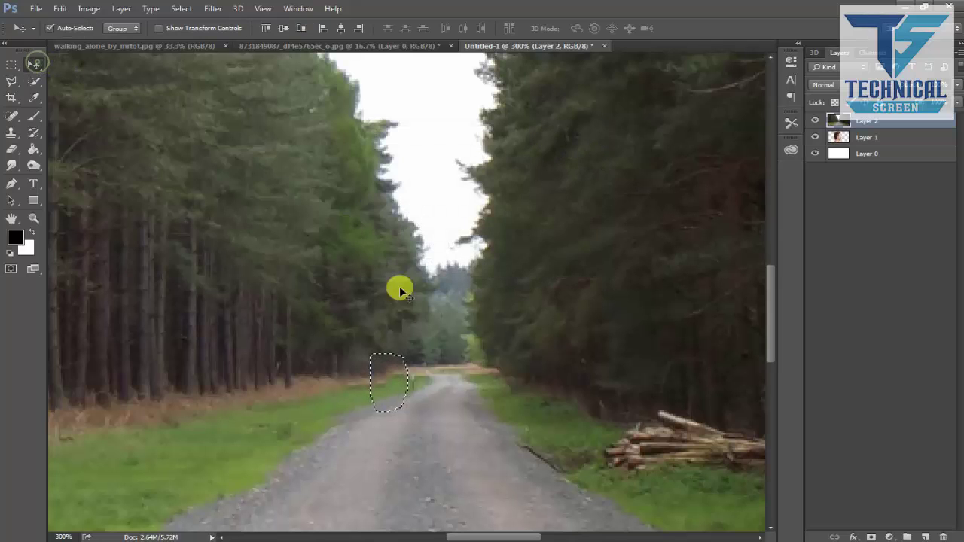
key(ctrl+d)
key(ctrl+0)
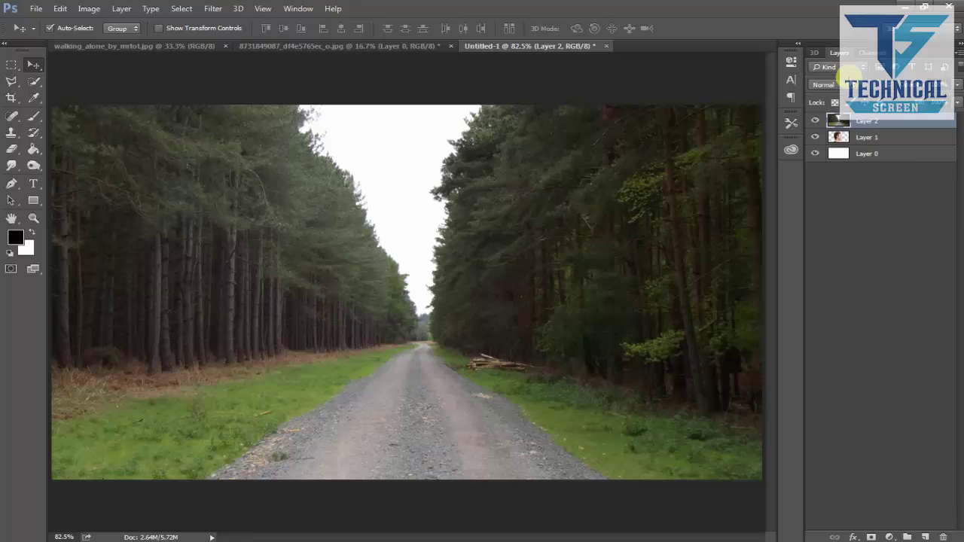
- Add a mask to forest Layer 2, set it to Screen, and shift it left over the head
click(871, 538)
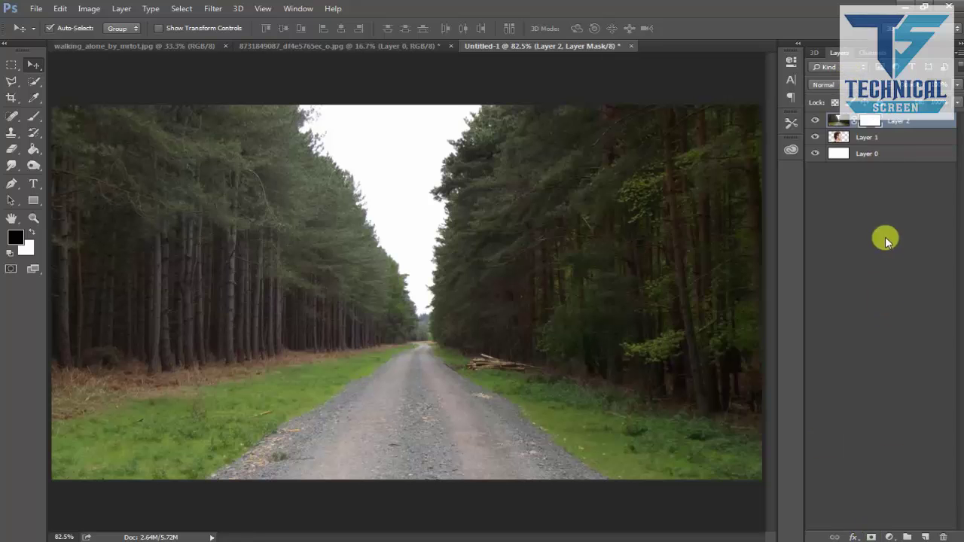
click(824, 84)
click(839, 172)
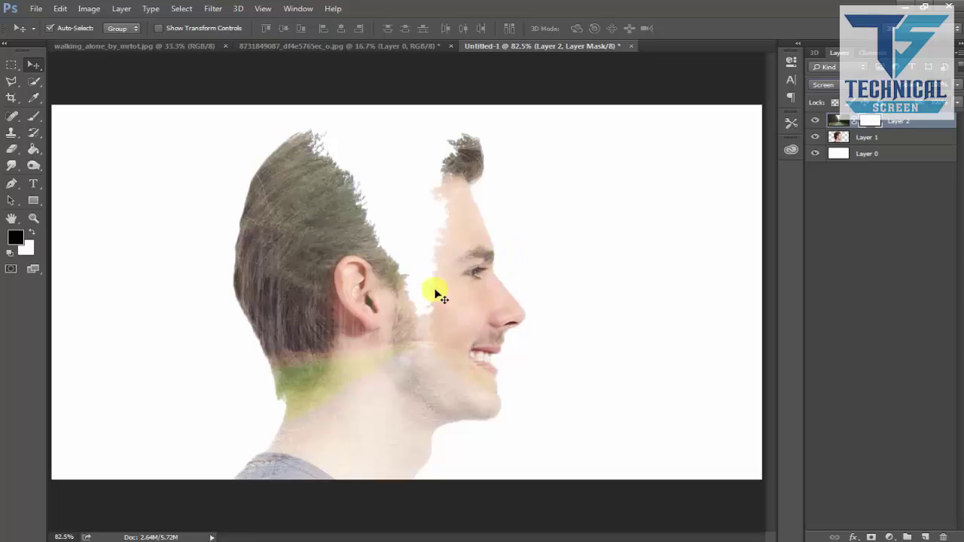
mouse_move(430, 290)
mouse_down()
mouse_move(354, 277)
mouse_move(362, 272)
mouse_up()
- Enlarge the forest layer to about 104% and nudge it slightly left and down
key(ctrl+t)
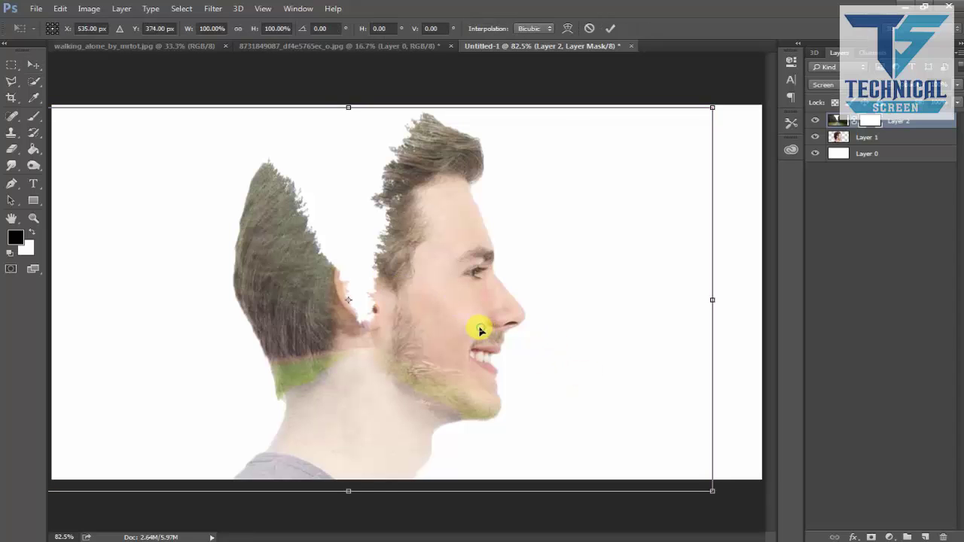
drag(482, 326, 467, 328)
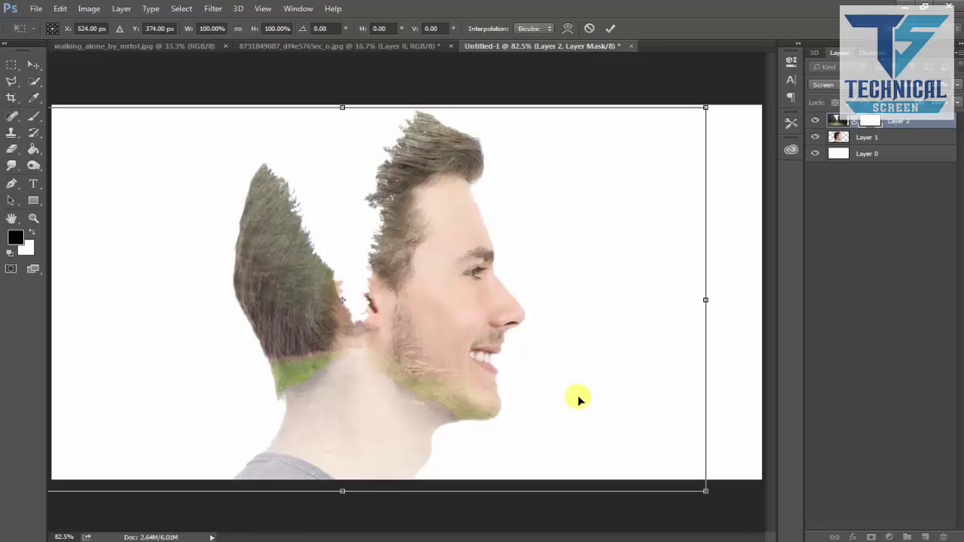
scroll(574, 396, down, 1)
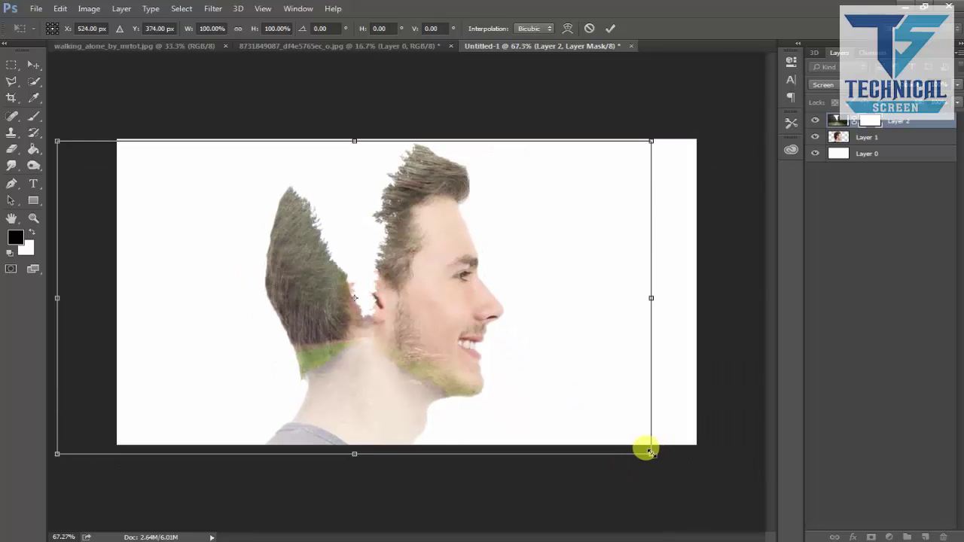
drag(649, 453, 661, 458)
drag(441, 338, 443, 348)
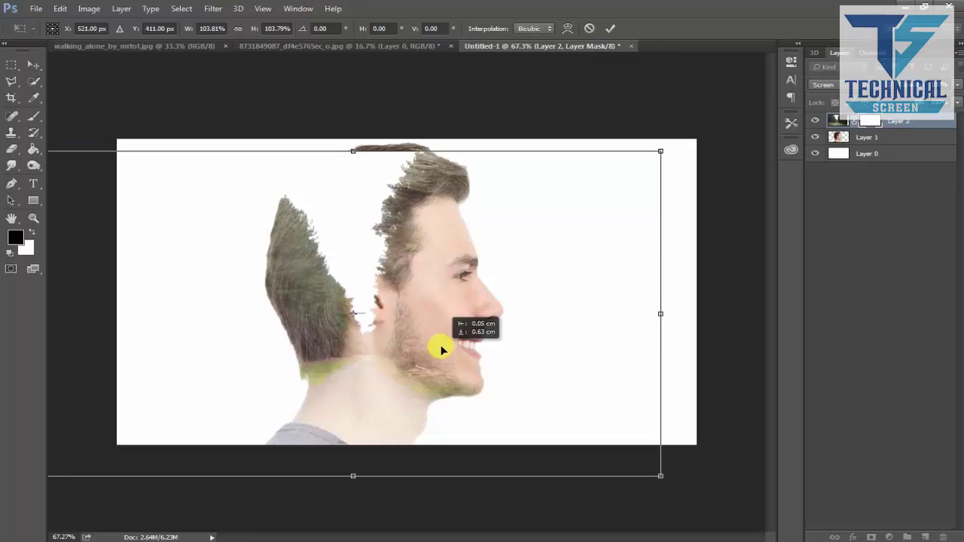
key(Return)
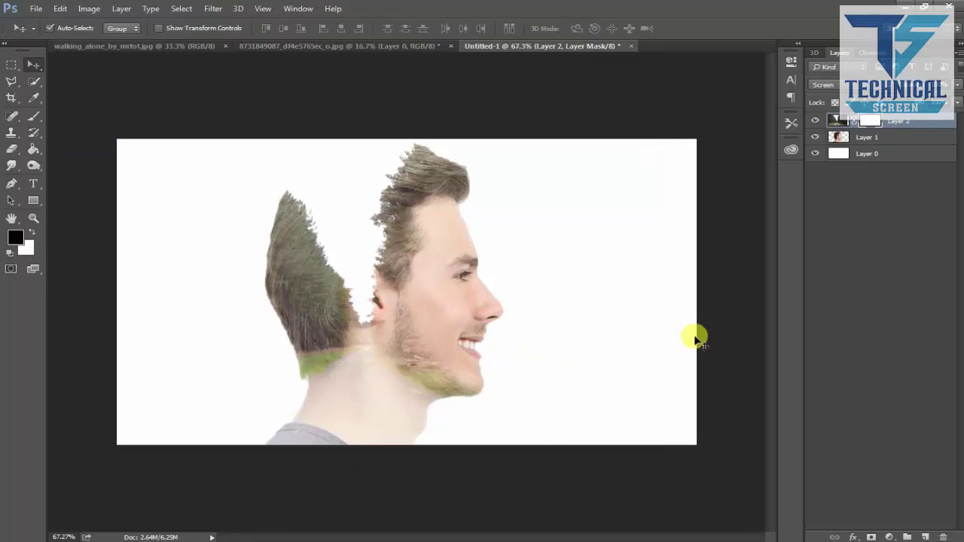
- Add a Black & White adjustment layer above portrait Layer 1 to desaturate the face
click(892, 140)
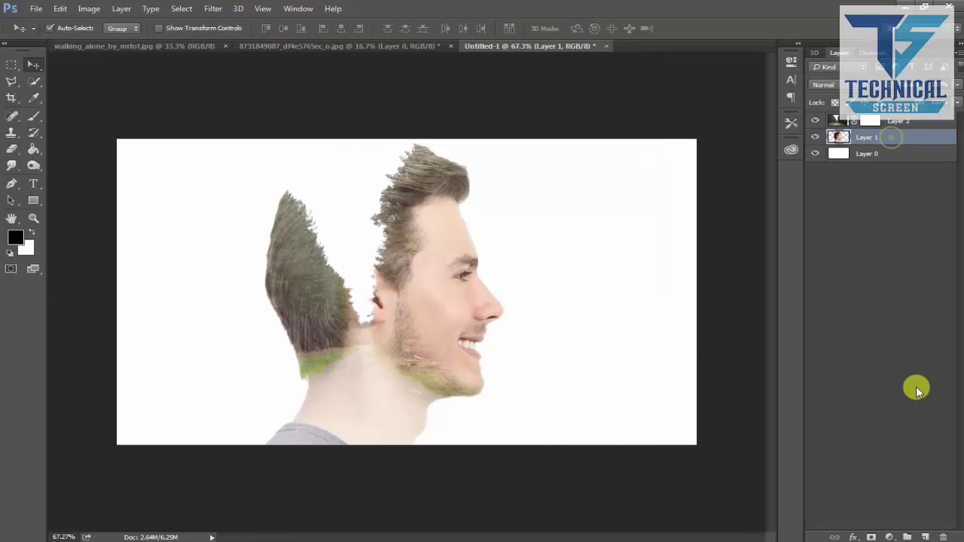
click(889, 537)
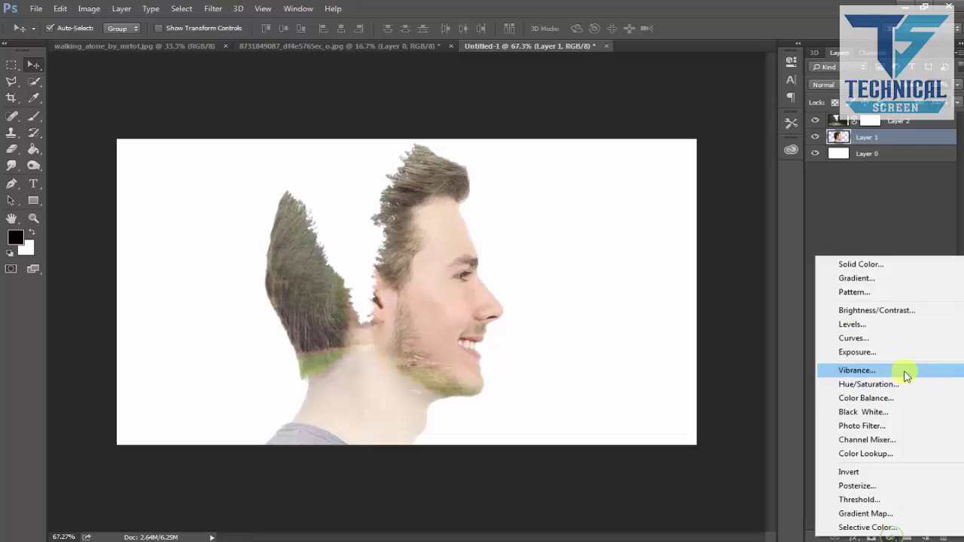
click(864, 412)
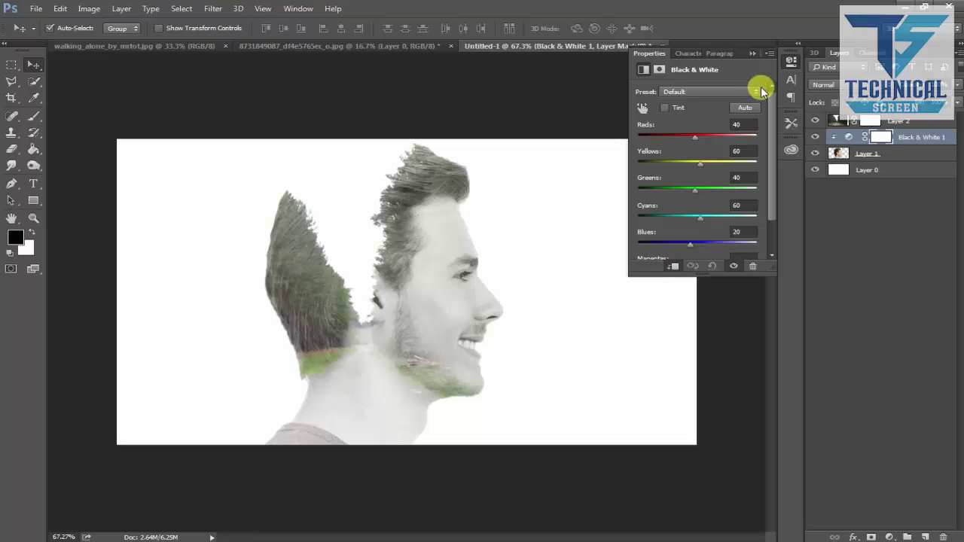
click(752, 53)
click(915, 153)
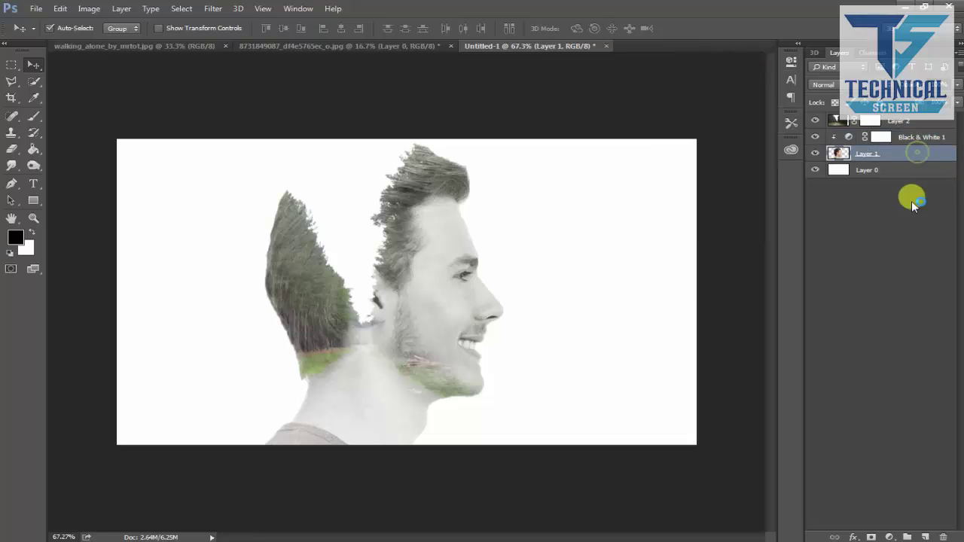
- Add a new empty layer above Layer 1 and try a brush stroke over the hair, then undo it
click(926, 536)
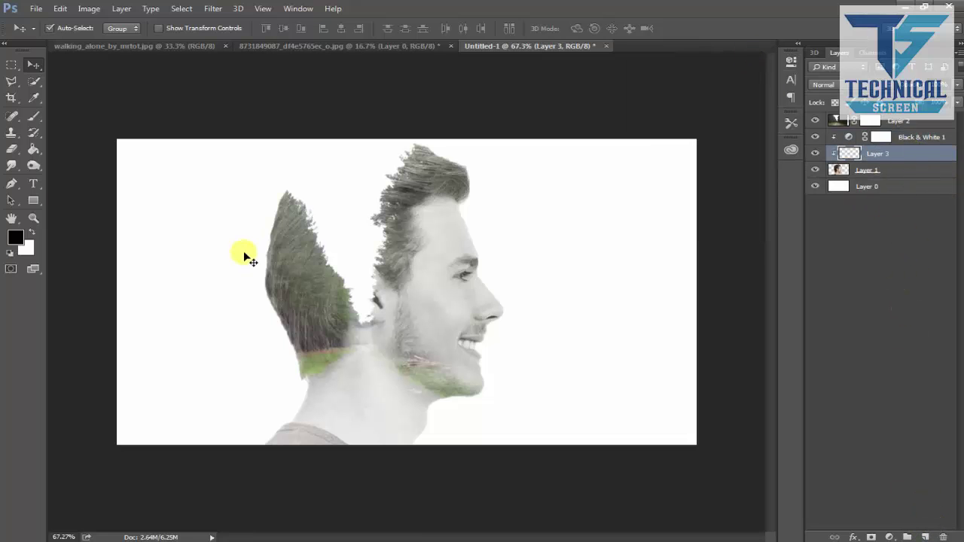
click(34, 117)
click(279, 30)
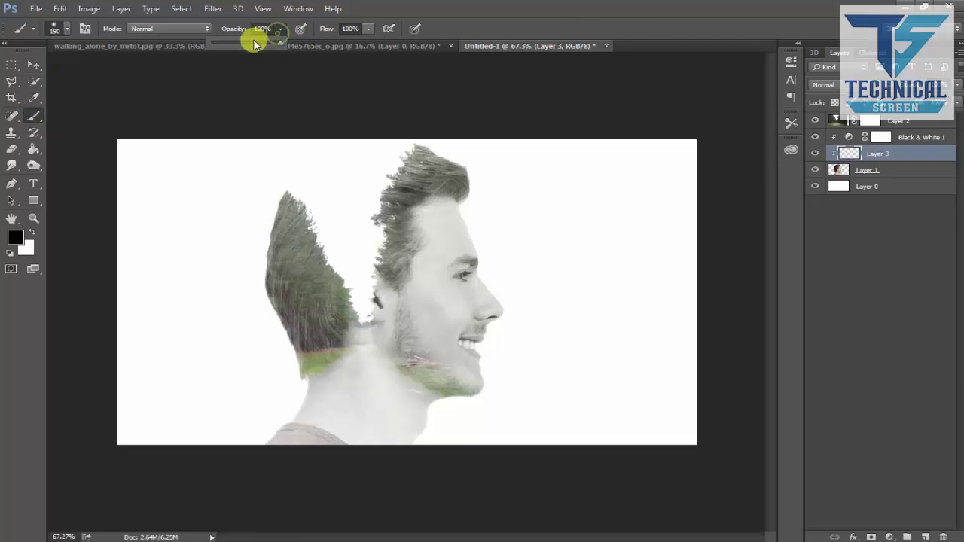
mouse_move(398, 210)
mouse_down()
mouse_move(368, 168)
mouse_move(370, 138)
mouse_move(360, 208)
mouse_move(357, 188)
mouse_up()
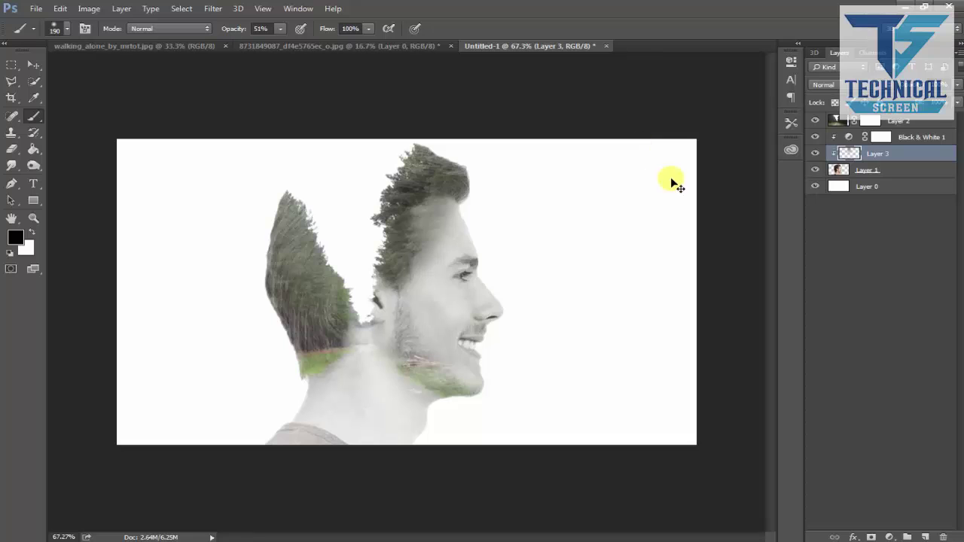
key(ctrl+z)
- Paint black at 25% opacity over the top of the hair and the tree tip
click(280, 28)
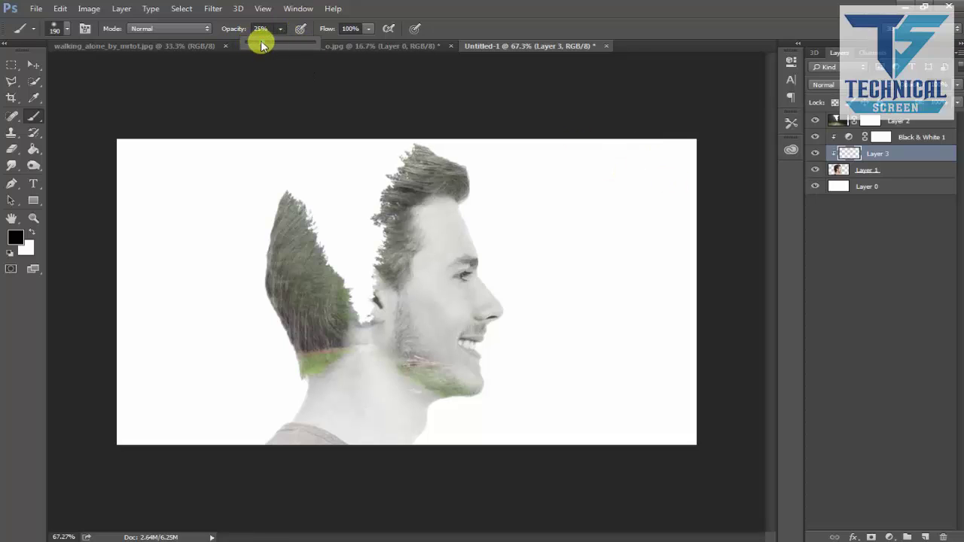
click(260, 45)
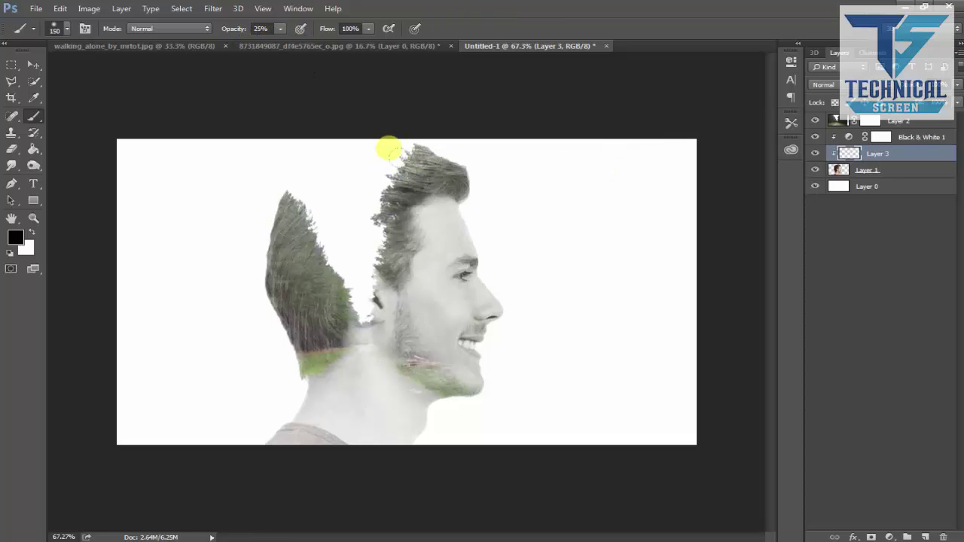
key(bracketleft)
mouse_move(397, 141)
mouse_down()
mouse_move(370, 241)
mouse_move(377, 173)
mouse_move(370, 241)
mouse_move(405, 140)
mouse_move(415, 166)
mouse_move(327, 205)
mouse_move(308, 263)
mouse_move(312, 285)
mouse_move(287, 202)
mouse_move(286, 290)
mouse_move(307, 327)
mouse_move(301, 285)
mouse_move(322, 299)
mouse_move(311, 330)
mouse_move(356, 285)
mouse_up()
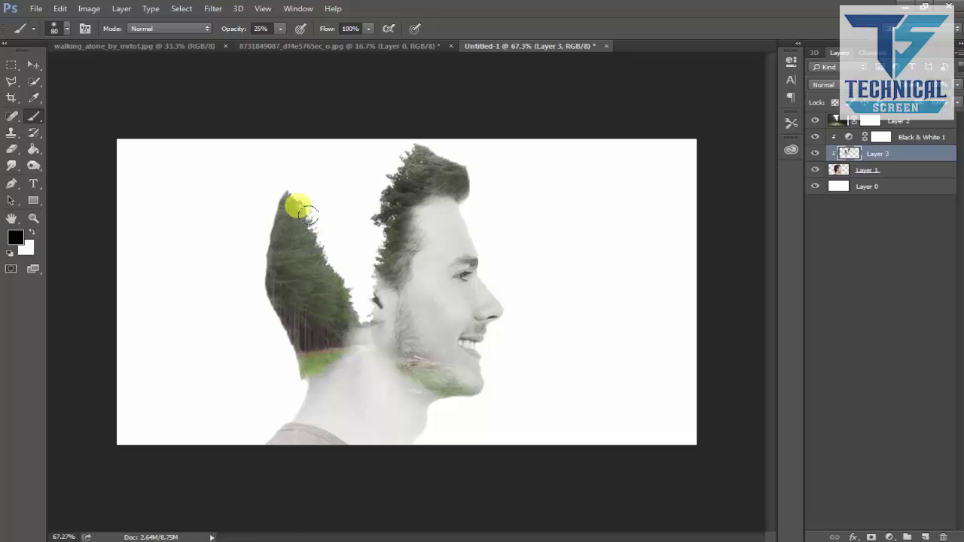
mouse_move(279, 187)
mouse_down()
mouse_move(336, 285)
mouse_move(393, 225)
mouse_move(387, 272)
mouse_move(387, 178)
mouse_move(447, 173)
mouse_move(289, 218)
mouse_move(299, 338)
mouse_move(319, 296)
mouse_move(286, 192)
mouse_up()
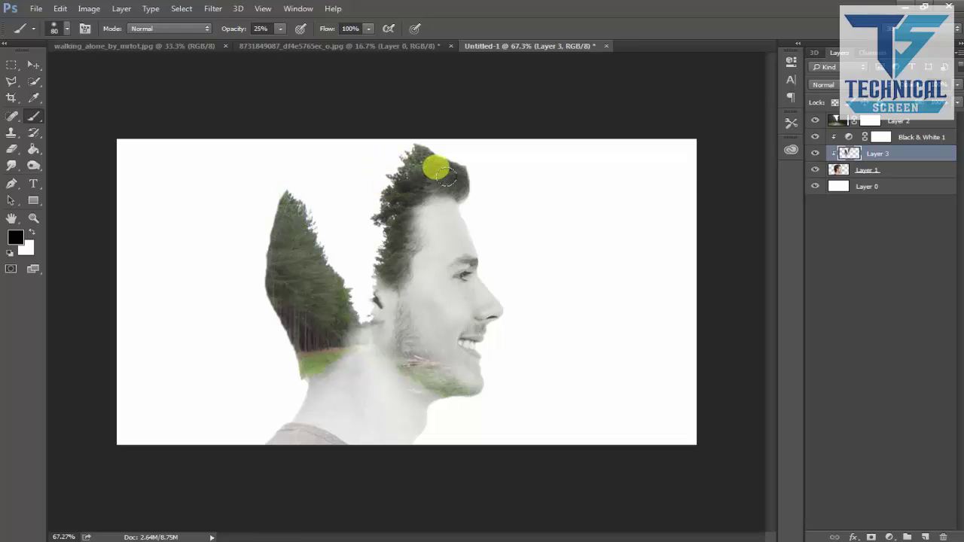
- In the walking-man photo, unlock the Background layer as Layer 0
click(167, 47)
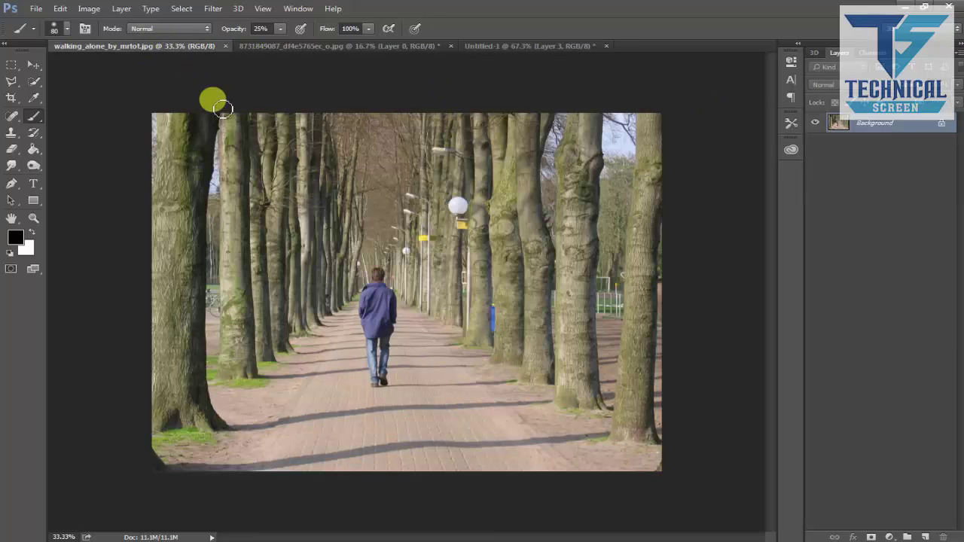
click(34, 66)
double_click(900, 129)
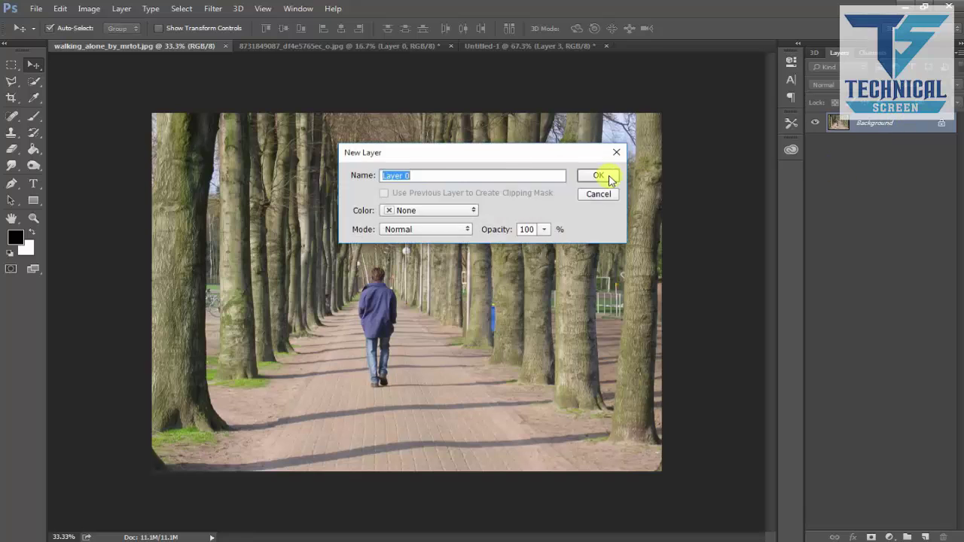
click(607, 177)
- Select the Pen tool and zoom in on the figure with panels hidden
click(10, 185)
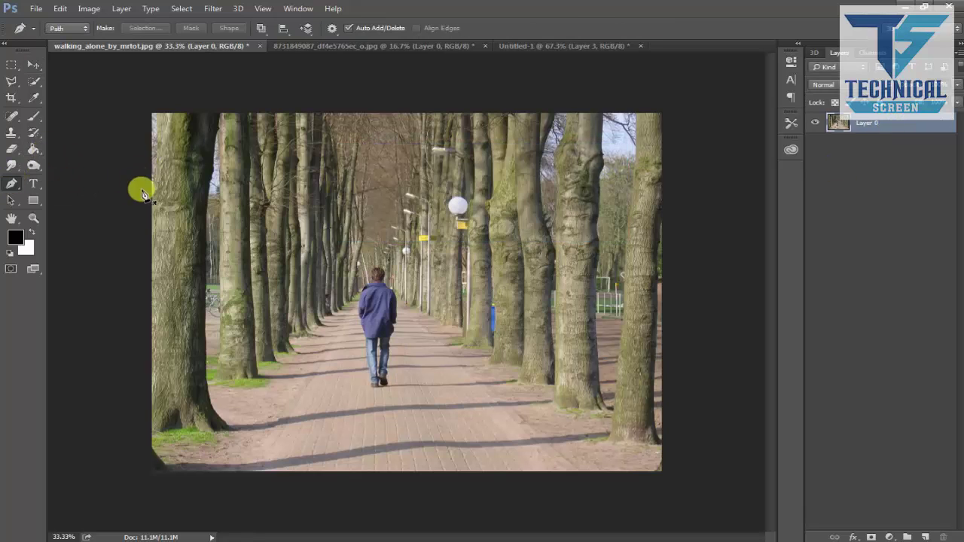
scroll(423, 350, up, 3)
scroll(434, 351, up, 2)
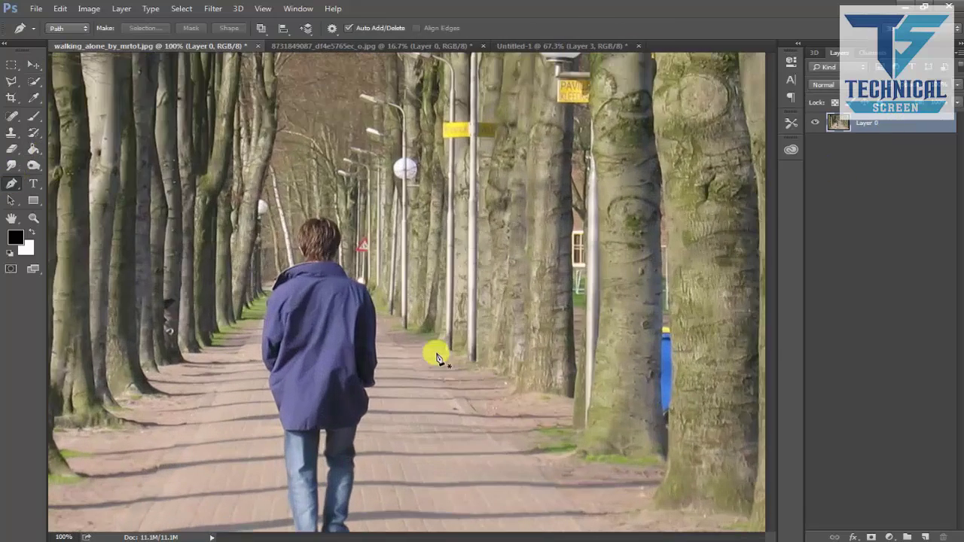
scroll(361, 347, down, 2)
scroll(381, 370, up, 1)
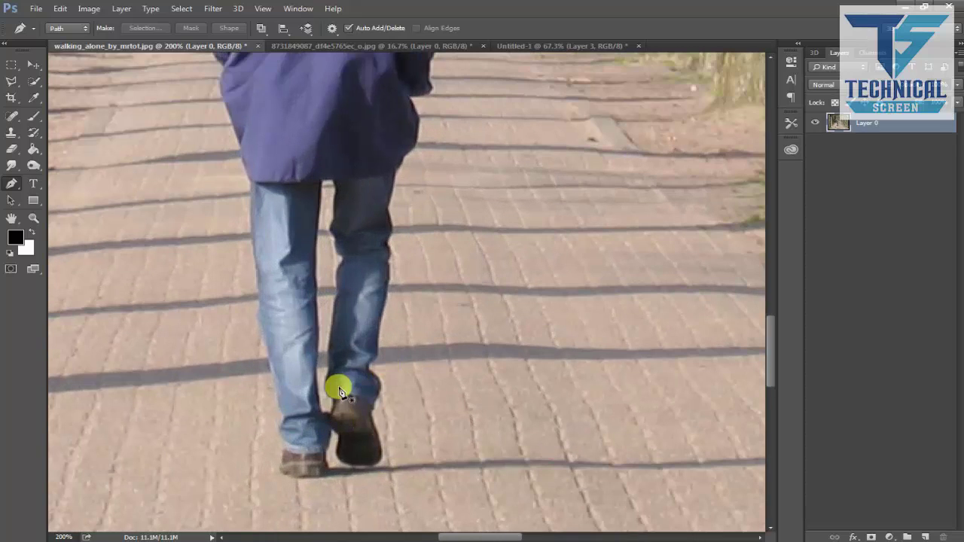
key(Tab)
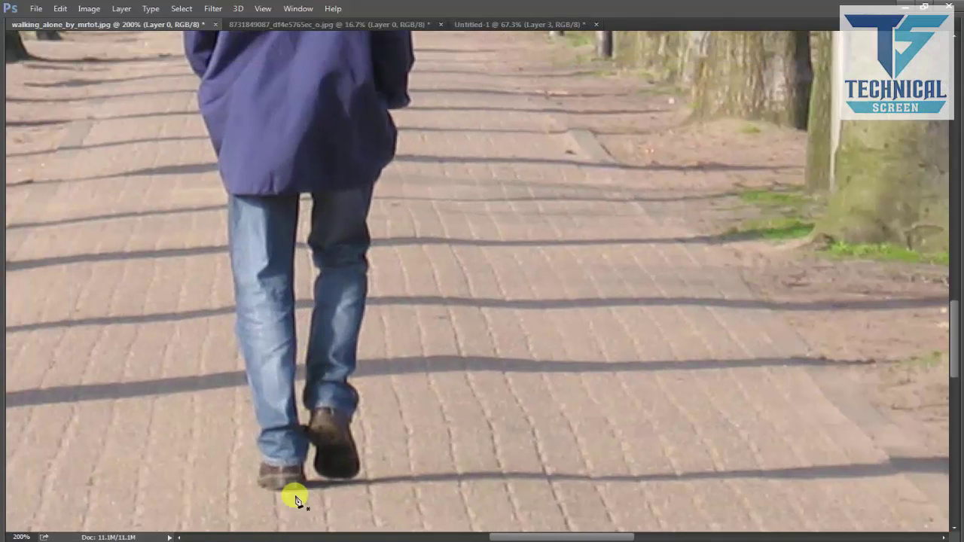
scroll(294, 486, up, 1)
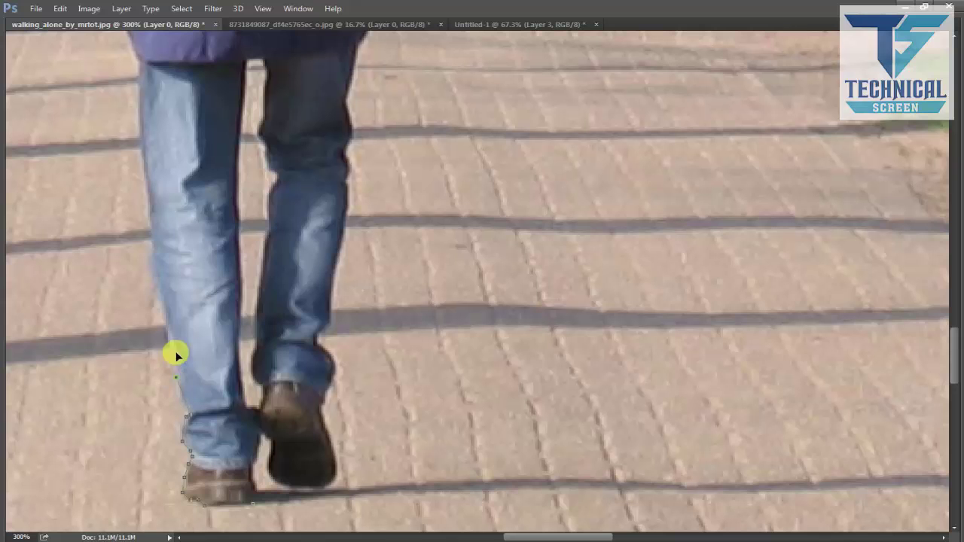
- Add outline points up the man's jacket edge to his collar
drag(144, 187, 162, 260)
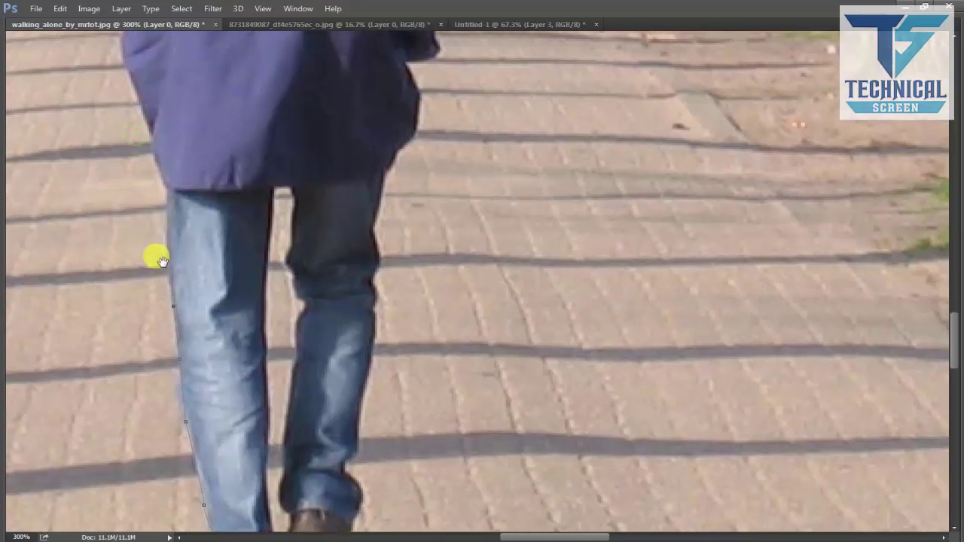
drag(168, 181, 179, 268)
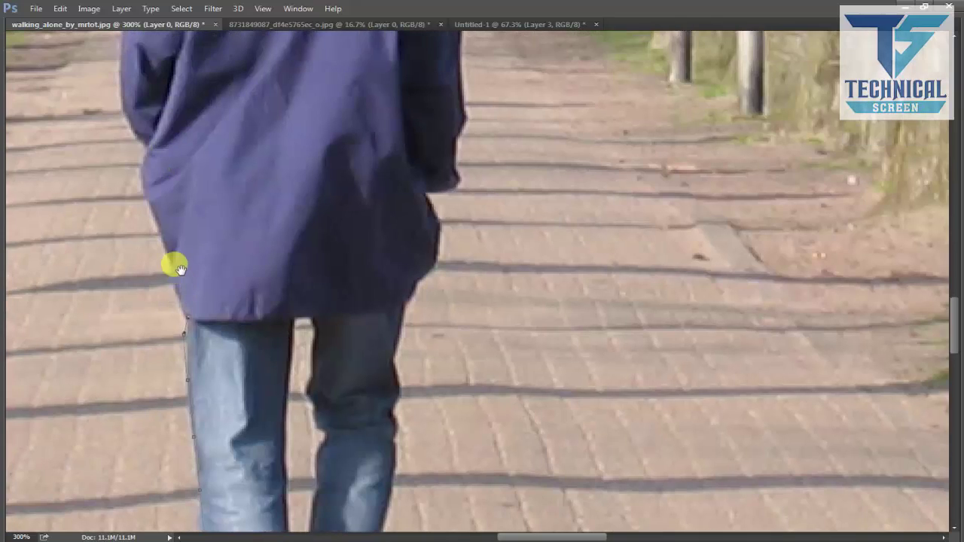
click(170, 263)
click(153, 214)
drag(146, 147, 162, 254)
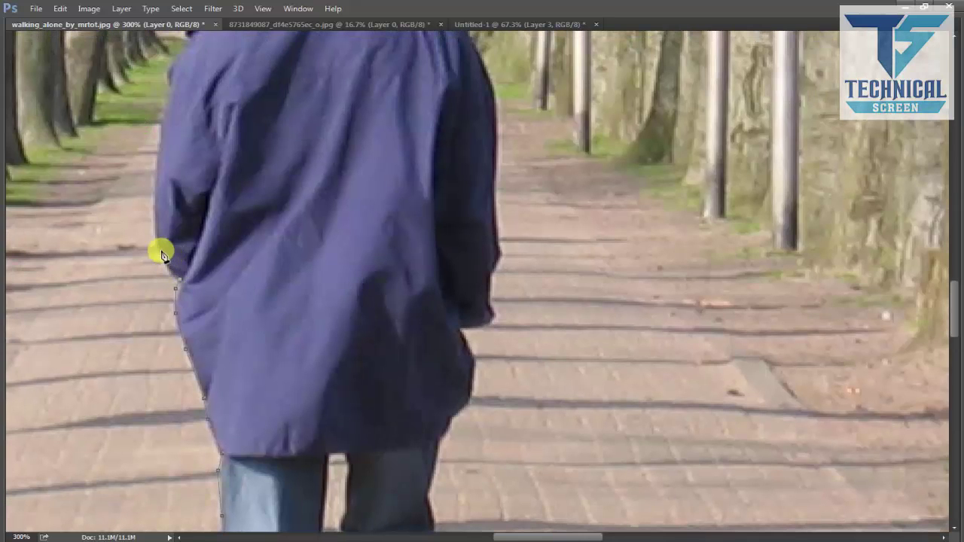
drag(147, 169, 169, 255)
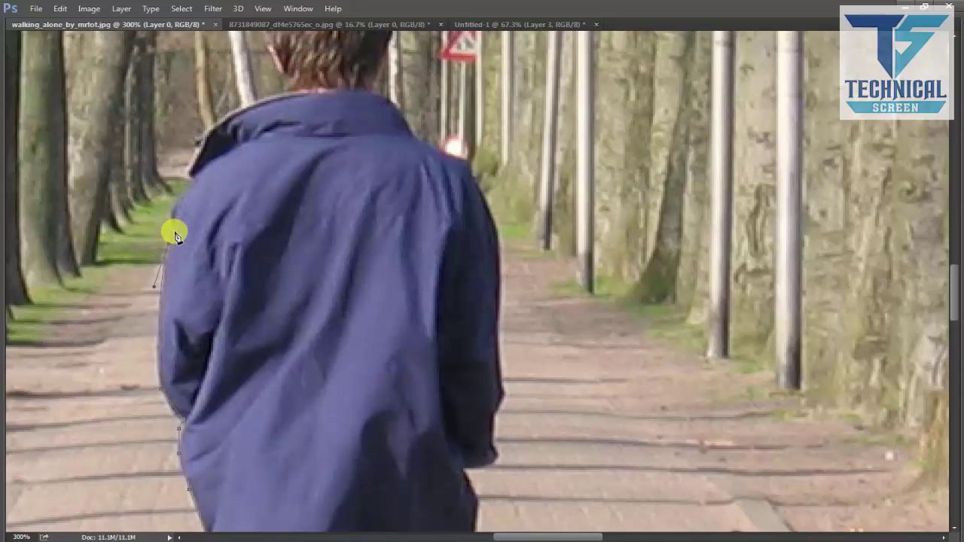
drag(190, 184, 190, 260)
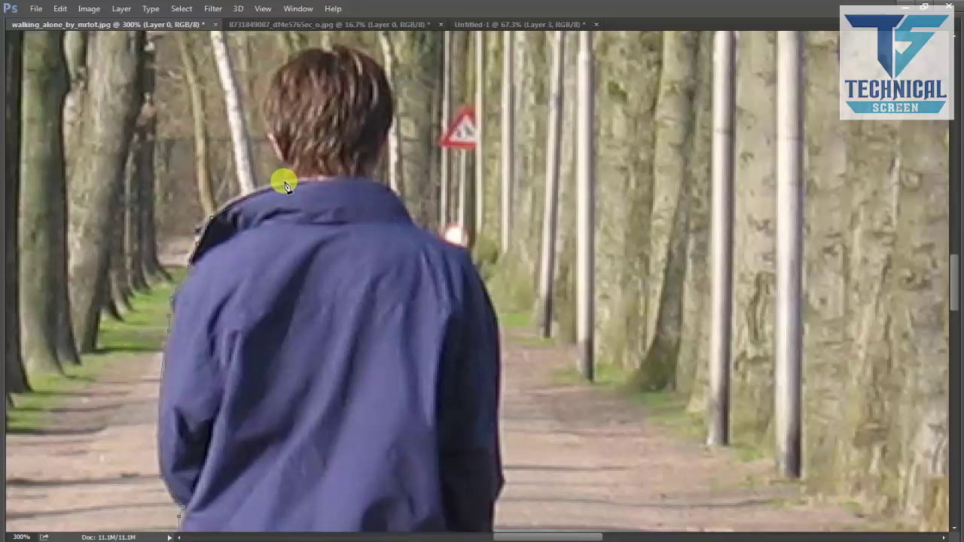
click(316, 176)
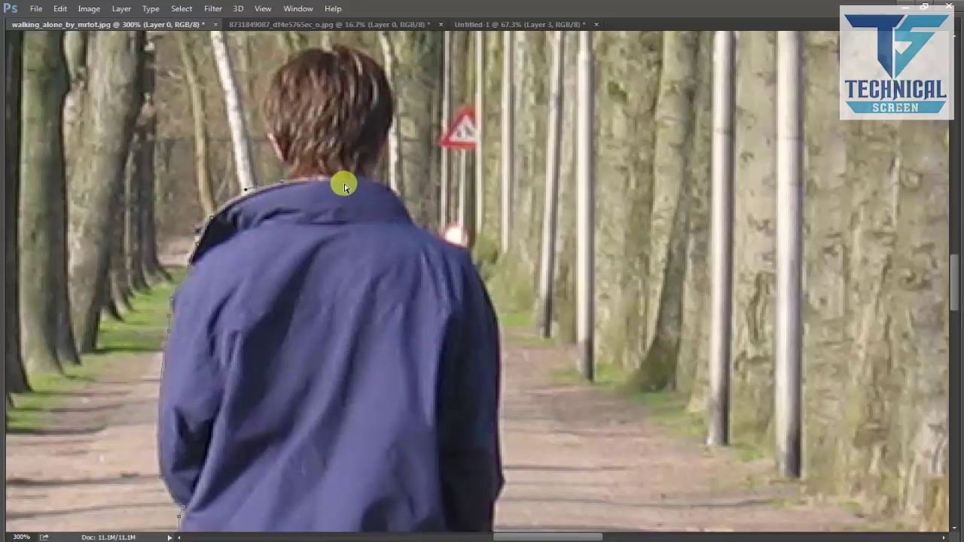
- Zoom closer and trace the outline around neck and hair, down the jacket and jeans to the shoe
key(ctrl+plus)
drag(316, 242, 309, 324)
mouse_move(243, 304)
mouse_down()
mouse_move(216, 236)
mouse_move(223, 166)
mouse_move(261, 161)
mouse_move(286, 123)
mouse_move(325, 124)
mouse_move(305, 132)
mouse_move(329, 123)
mouse_move(389, 201)
mouse_move(394, 244)
mouse_move(387, 194)
mouse_move(372, 294)
mouse_move(413, 362)
mouse_move(469, 395)
mouse_move(409, 320)
mouse_move(390, 267)
mouse_move(422, 357)
mouse_up()
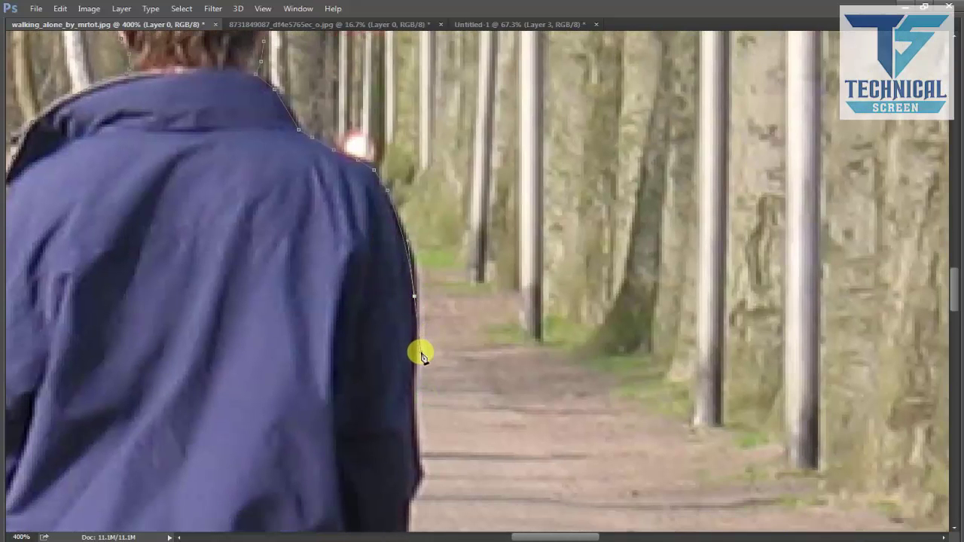
mouse_move(411, 450)
mouse_down()
mouse_move(409, 325)
mouse_move(401, 426)
mouse_move(370, 297)
mouse_move(366, 322)
mouse_move(322, 319)
mouse_move(362, 274)
mouse_move(380, 299)
mouse_up()
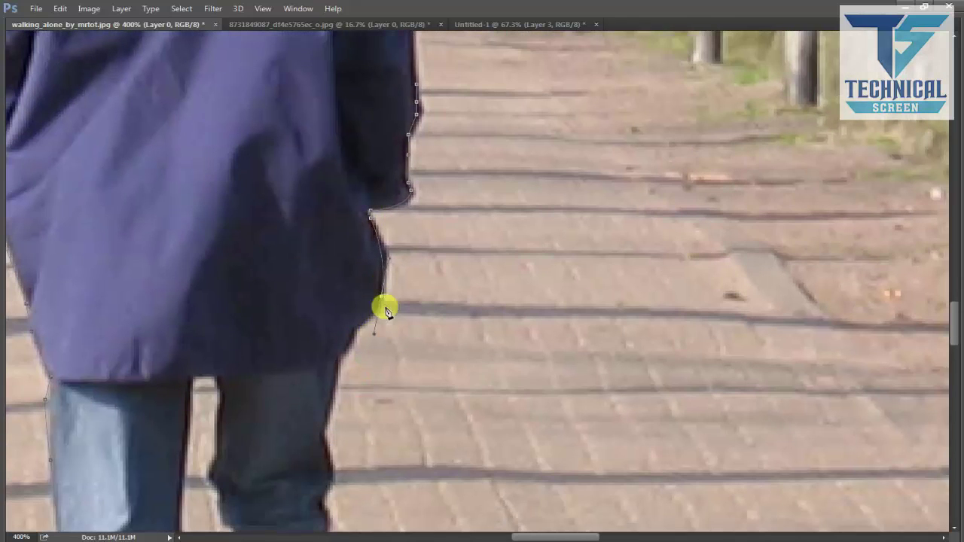
mouse_move(381, 299)
mouse_down()
mouse_move(324, 357)
mouse_move(343, 231)
mouse_move(325, 274)
mouse_move(332, 336)
mouse_move(336, 216)
mouse_move(358, 190)
mouse_move(347, 312)
mouse_move(332, 358)
mouse_move(299, 284)
mouse_up()
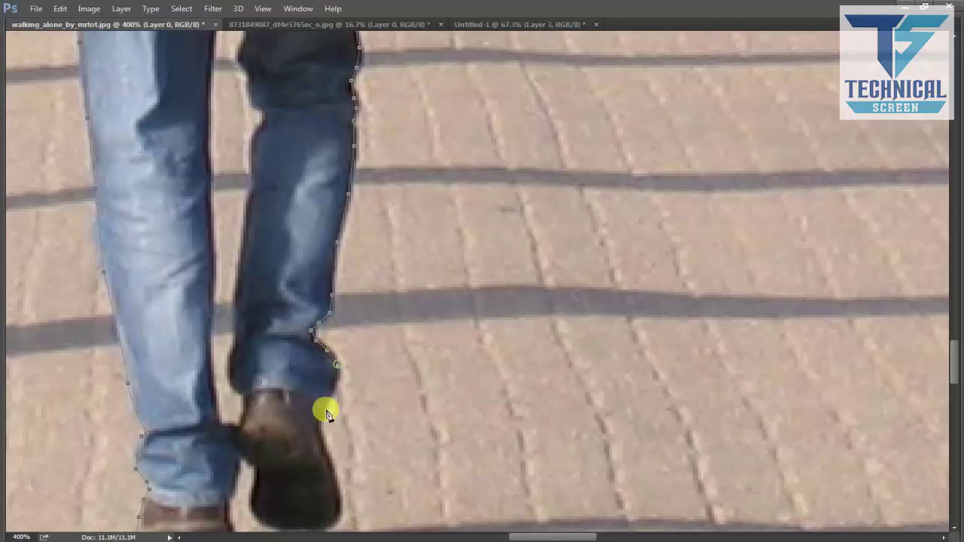
mouse_move(327, 410)
mouse_down()
mouse_move(343, 277)
mouse_move(323, 310)
mouse_move(354, 415)
mouse_move(315, 425)
mouse_move(263, 400)
mouse_move(255, 320)
mouse_move(233, 391)
mouse_move(240, 445)
mouse_up()
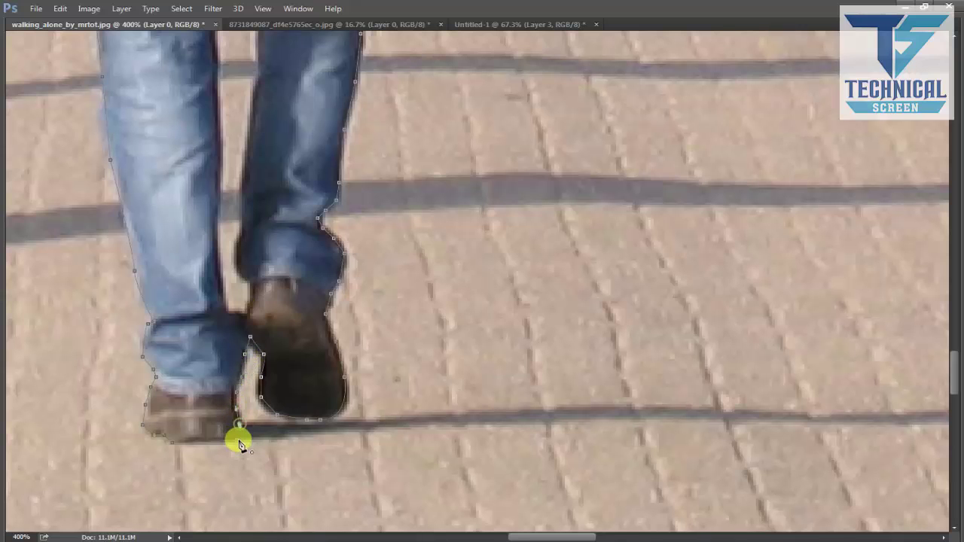
- Close the outline into a selection, feather it, and copy the man onto a new Layer 1
click(246, 443)
key(ctrl+0)
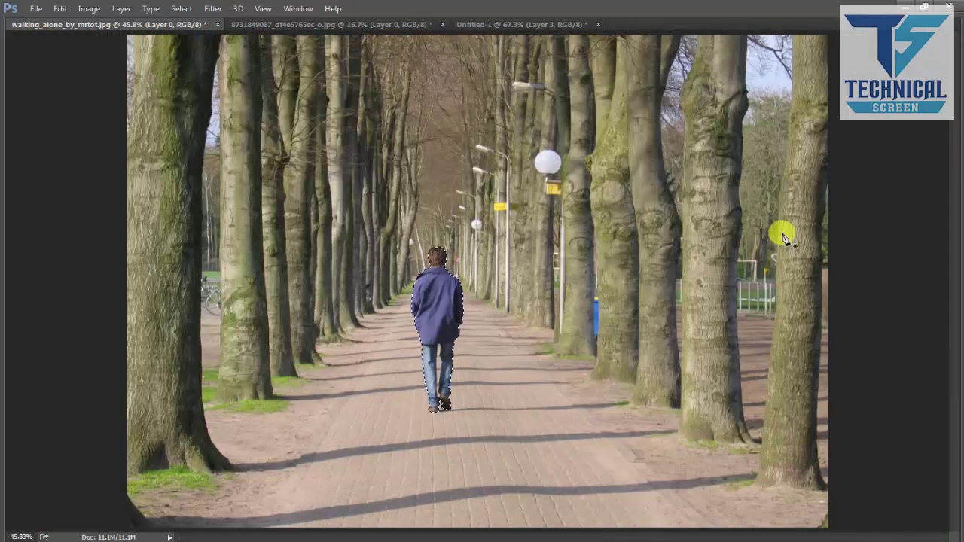
key(Tab)
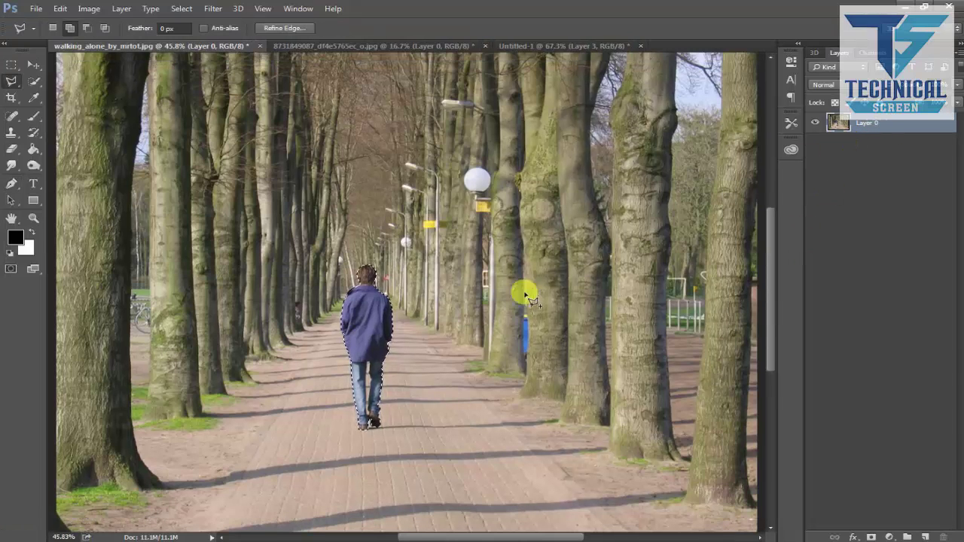
right_click(371, 317)
click(430, 92)
key(Return)
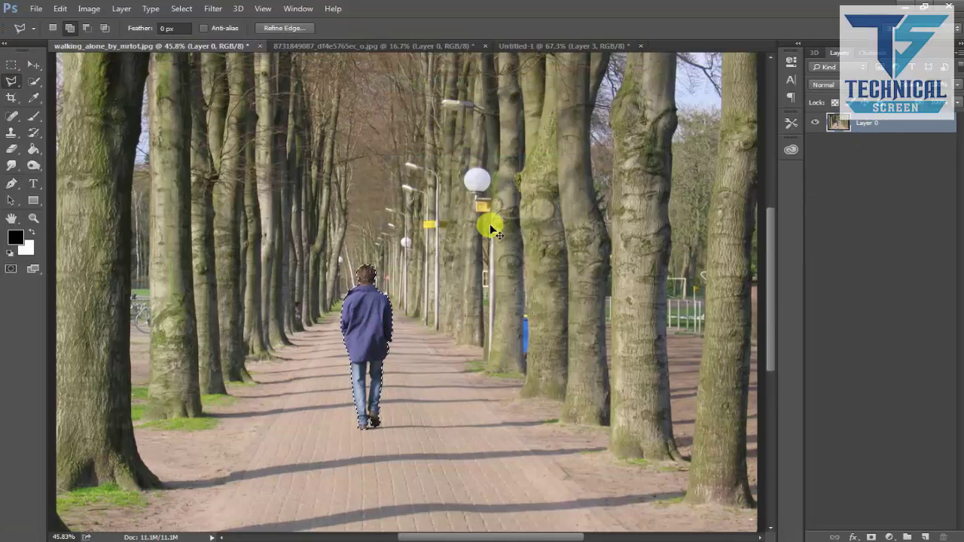
key(ctrl+j)
- Hide the original Layer 0 so only the cut-out walking man shows, and inspect the result
click(815, 142)
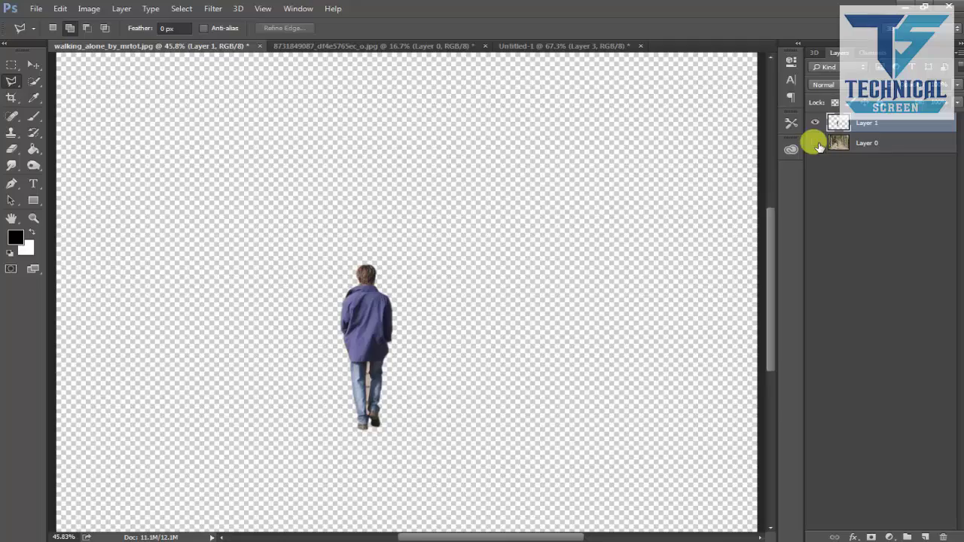
scroll(455, 304, up, 5)
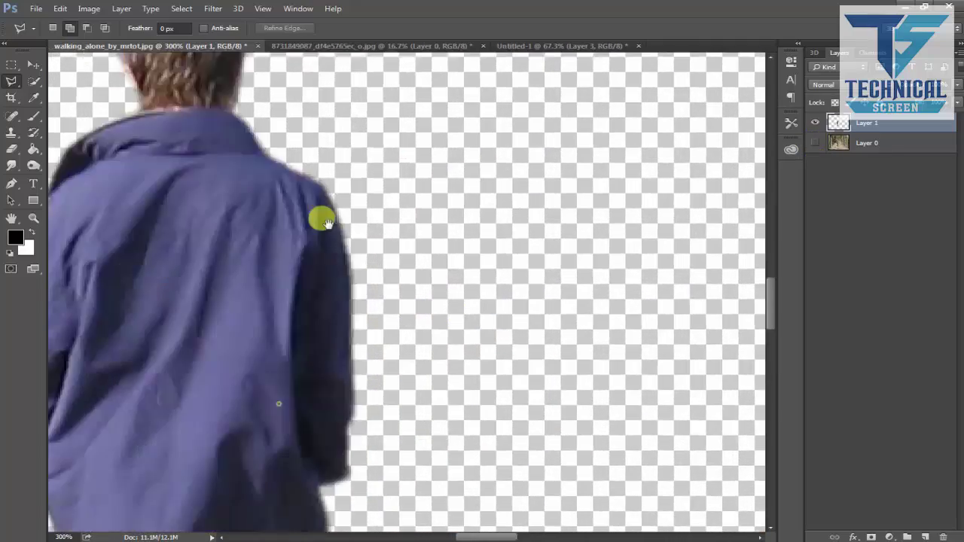
scroll(326, 222, down, 5)
scroll(352, 231, down, 5)
scroll(327, 273, down, 3)
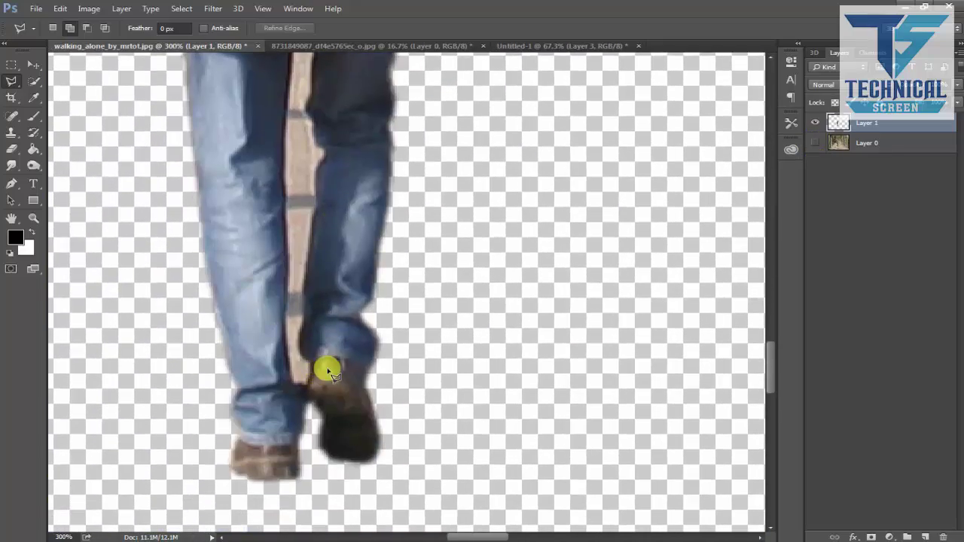
key(p)
scroll(311, 366, up, 1)
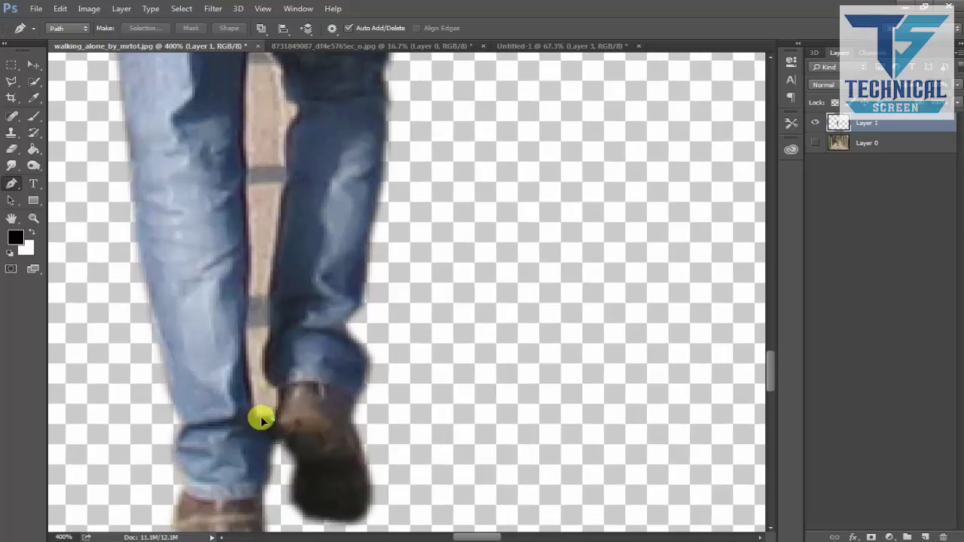
- Trace the left edge of the pavement strip between the legs up to its top with the Pen
click(274, 421)
click(254, 420)
click(249, 373)
click(247, 250)
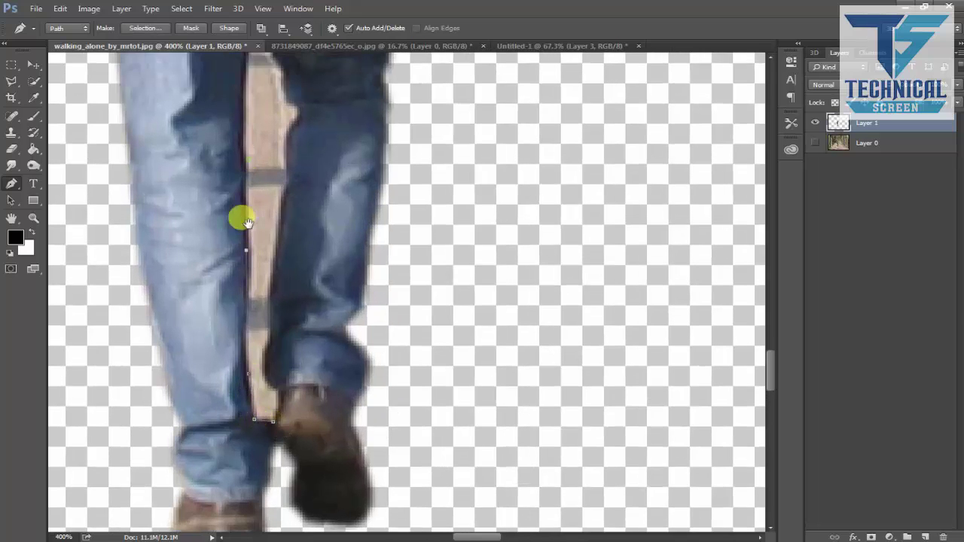
drag(247, 221, 262, 370)
click(256, 225)
click(265, 134)
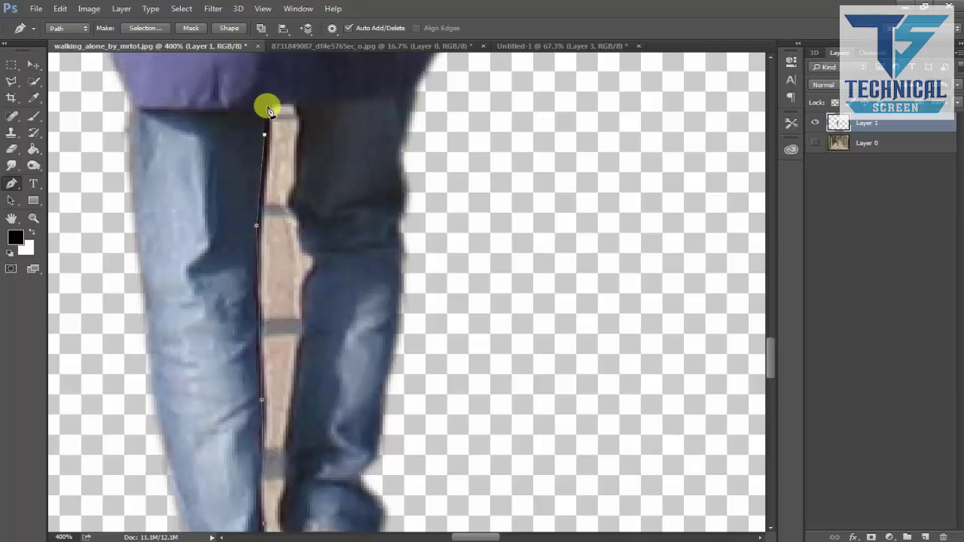
click(269, 104)
- Continue the outline down the strip's right edge toward the middle of the legs
click(301, 117)
click(300, 152)
click(297, 185)
click(298, 216)
click(314, 260)
click(309, 278)
click(305, 299)
click(302, 339)
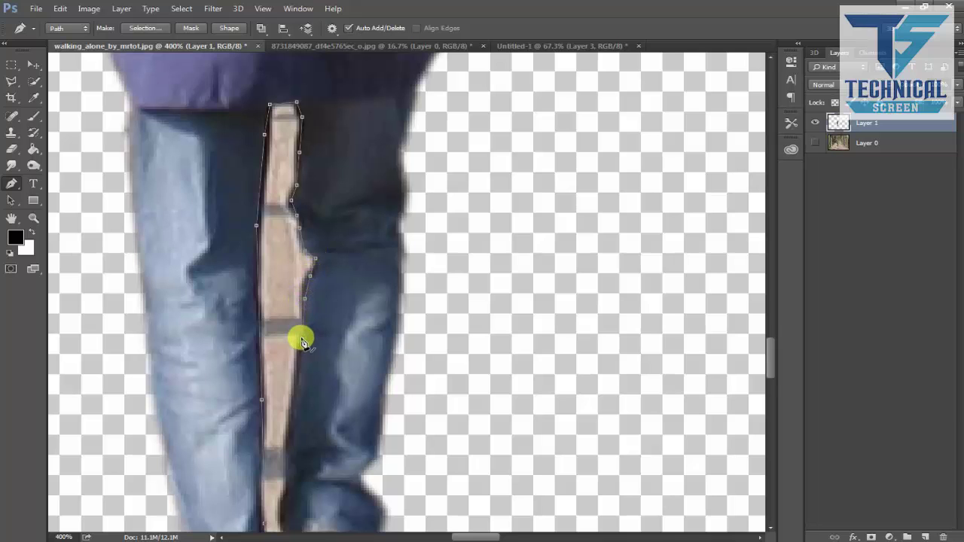
- Finish the right-edge outline around the shoe and close the path
drag(299, 377, 300, 269)
click(301, 284)
click(292, 329)
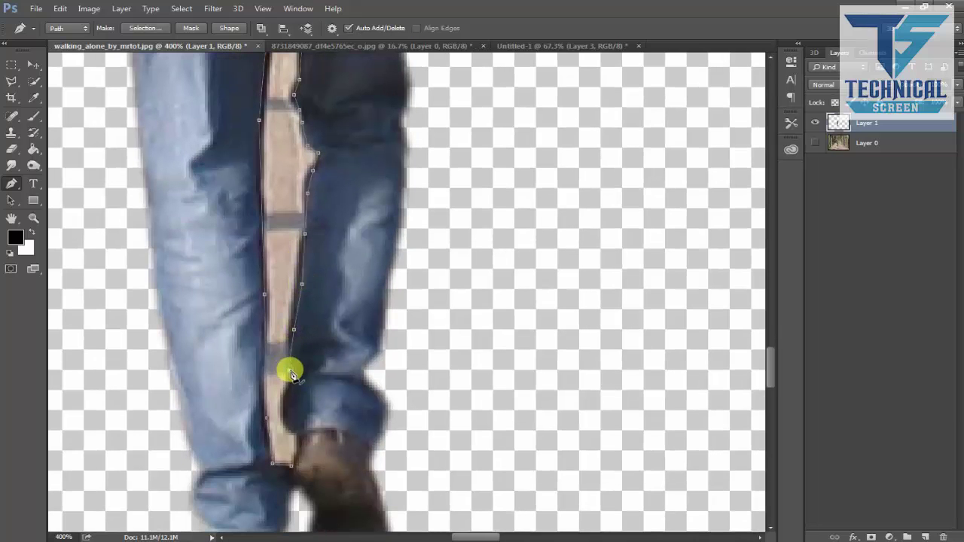
click(290, 370)
click(290, 388)
drag(281, 427, 296, 436)
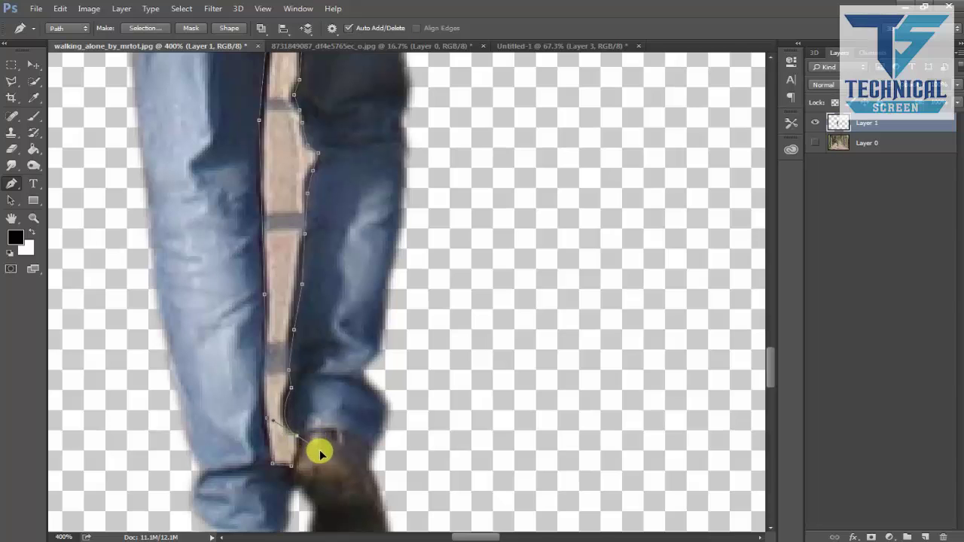
click(296, 436)
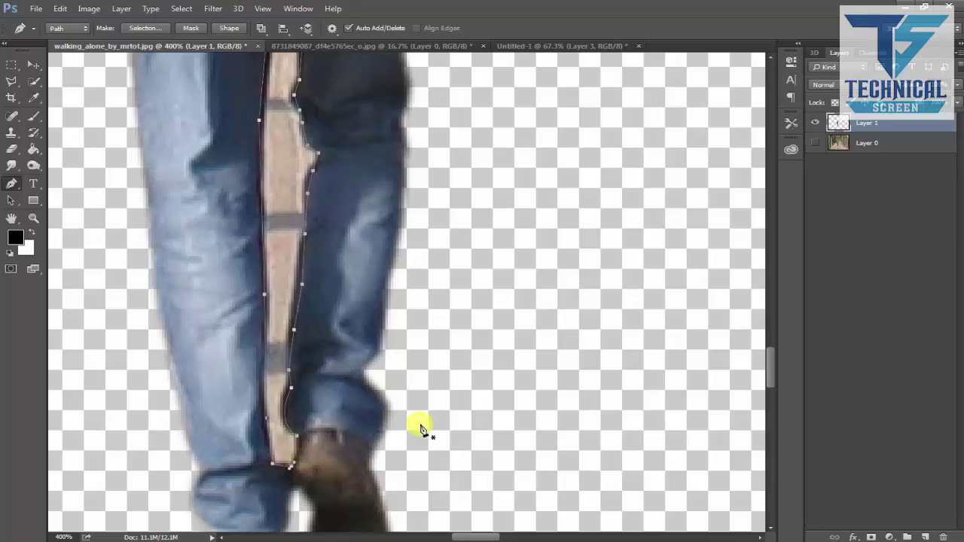
- Turn the path into a selection, delete the pavement strip, and deselect
key(ctrl+Return)
key(l)
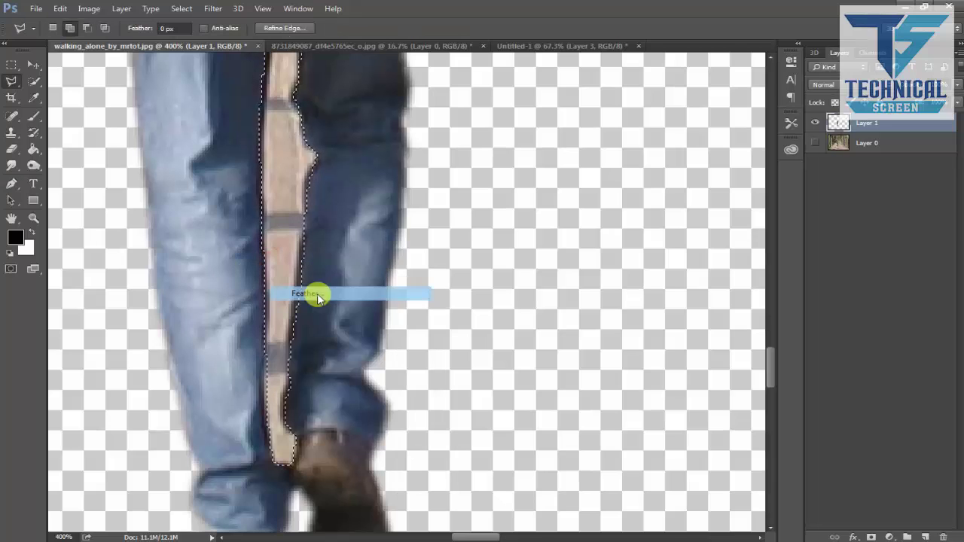
key(Delete)
key(ctrl+d)
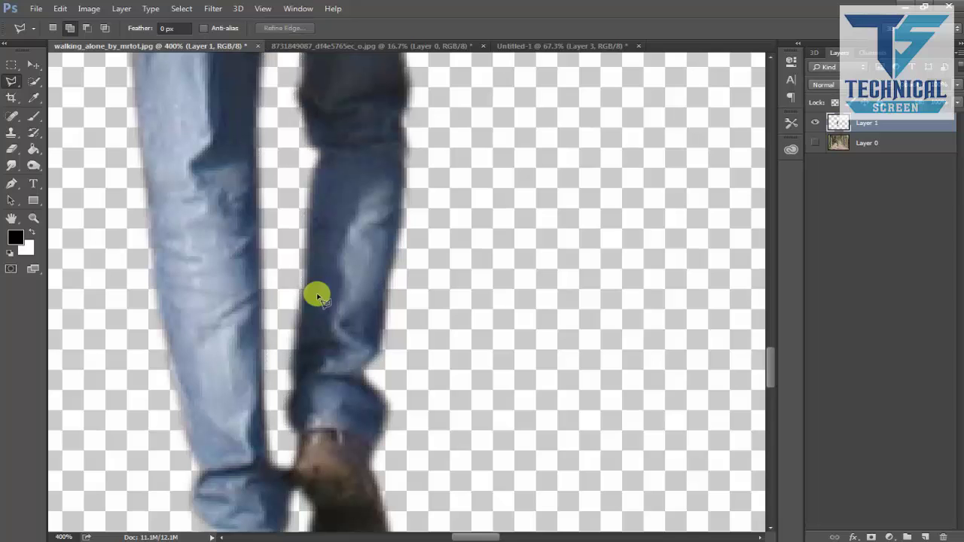
key(ctrl+0)
- Drag the cut-out man into the Untitled-1 composition and shrink him slightly
key(v)
mouse_move(365, 323)
mouse_down()
mouse_move(413, 338)
mouse_move(430, 329)
mouse_up()
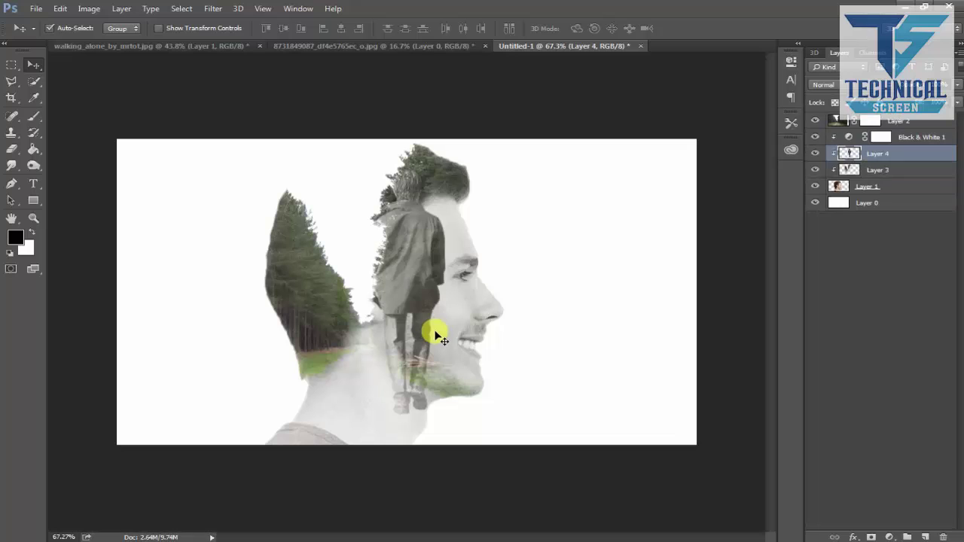
drag(498, 292, 415, 281)
key(ctrl+t)
drag(446, 169, 428, 202)
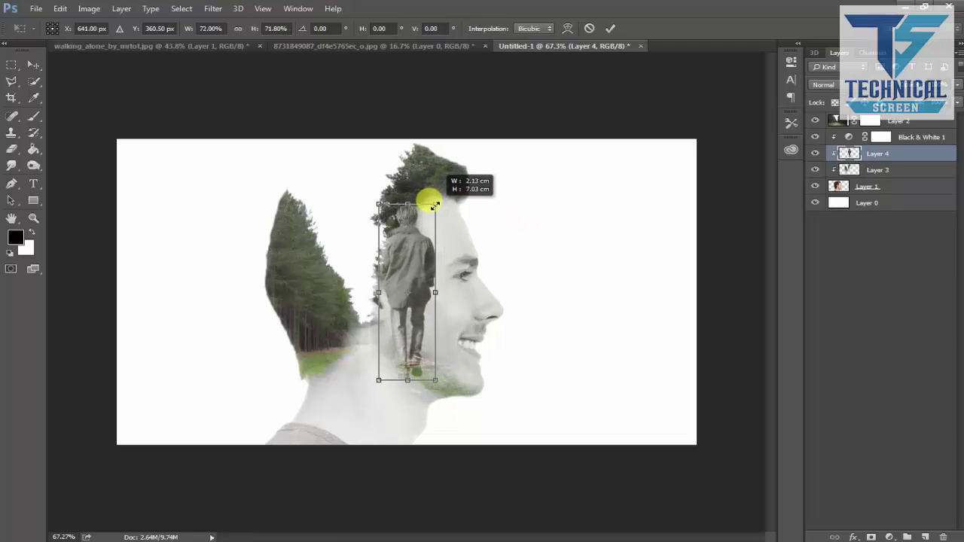
key(Return)
- Bring the man's layer to the top, move him onto the path, and rescale to about 71%
key(ctrl+shift+bracketright)
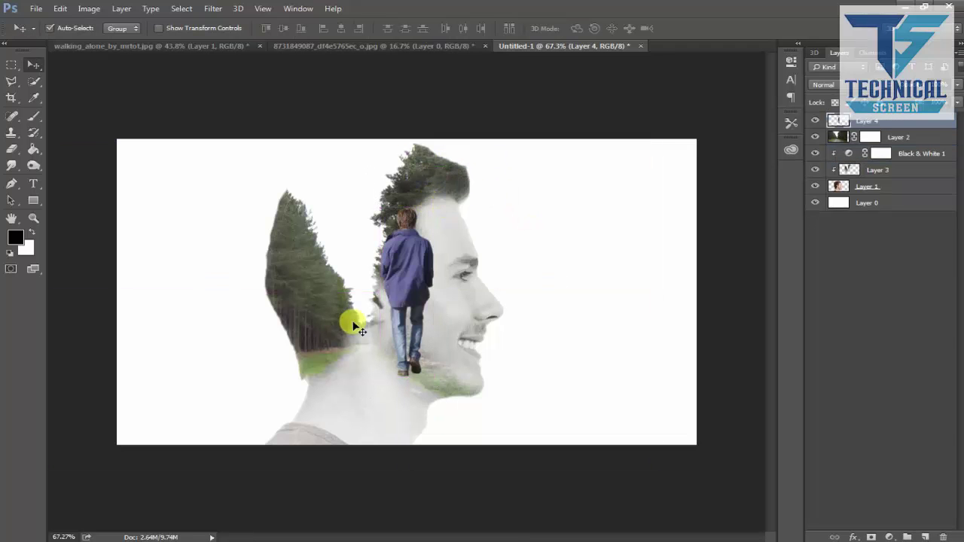
drag(411, 278, 374, 311)
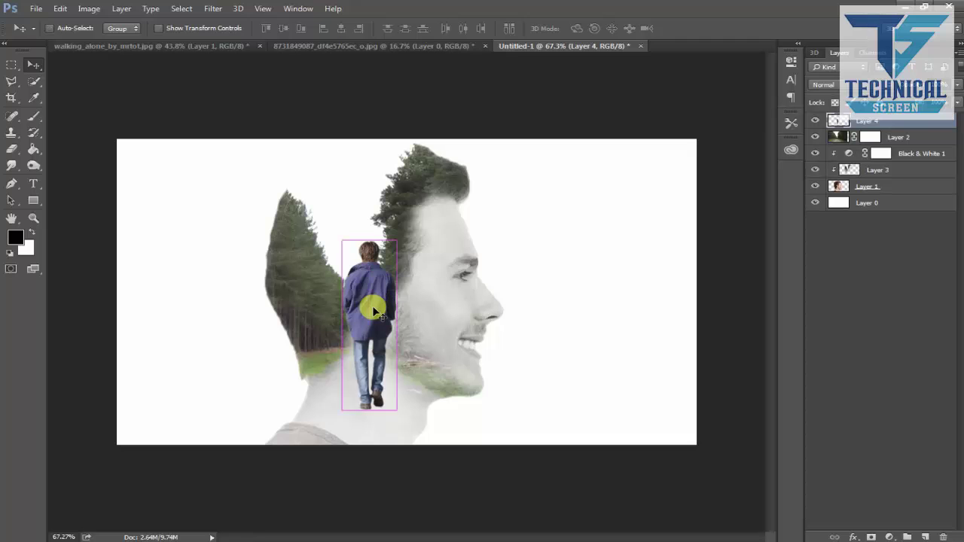
key(ctrl+t)
drag(392, 242, 393, 271)
key(Return)
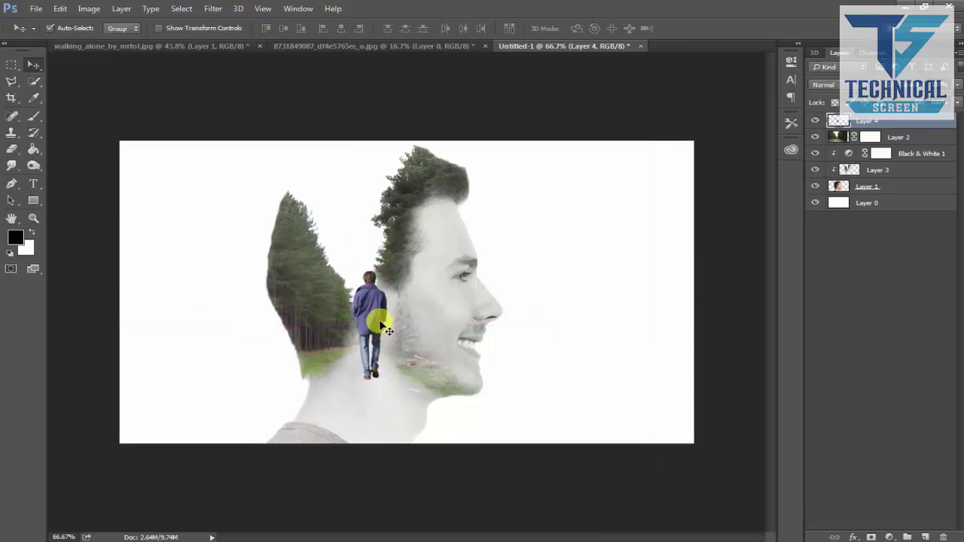
drag(379, 319, 369, 334)
- Nudge the walking man right and down into his final spot with the arrow keys
key(Right)
key(Right)
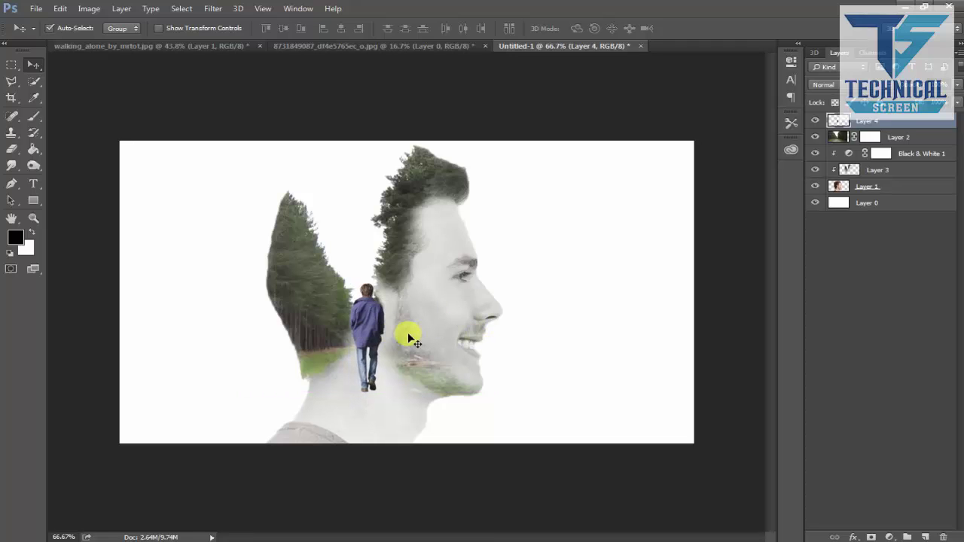
key(Right)
key(Right)
key(Right)
key(Right)
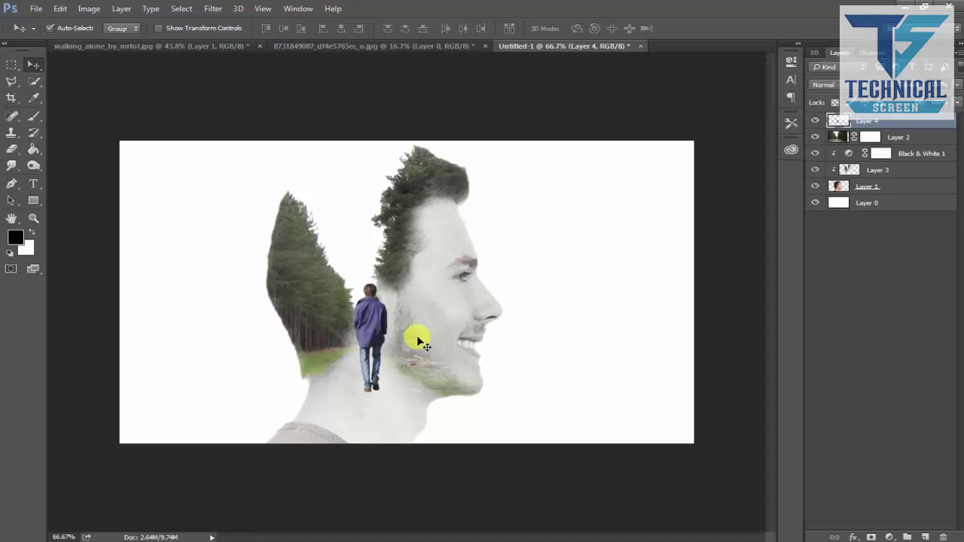
key(Left)
key(Left)
key(Down)
key(Down)
key(Right)
key(Right)
key(Right)
key(Right)
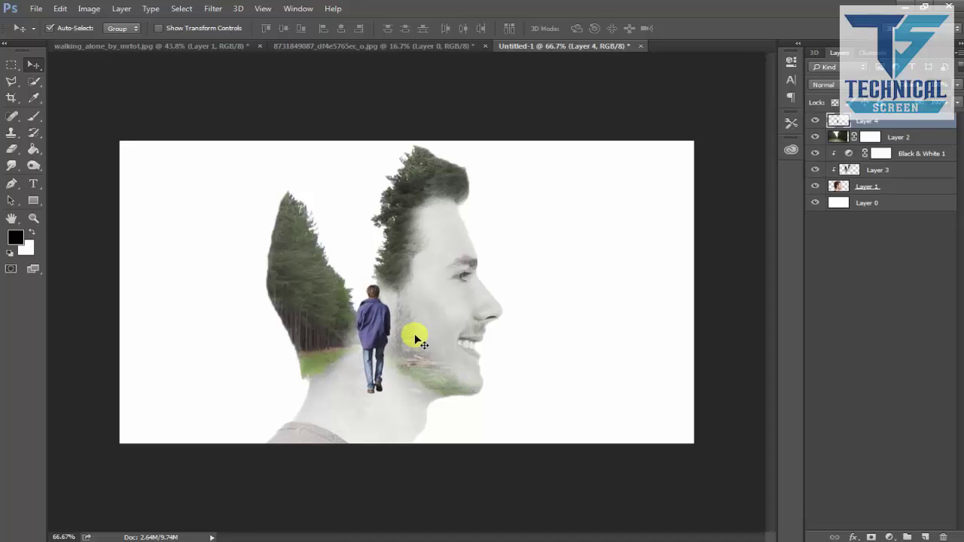
key(Right)
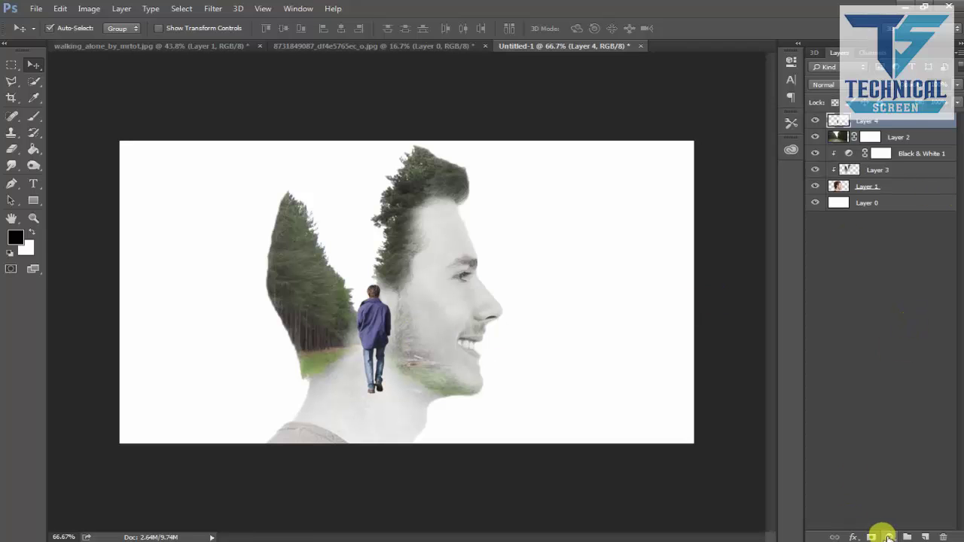
- Add a trial Hue/Saturation adjustment and shift the man's hue
click(889, 536)
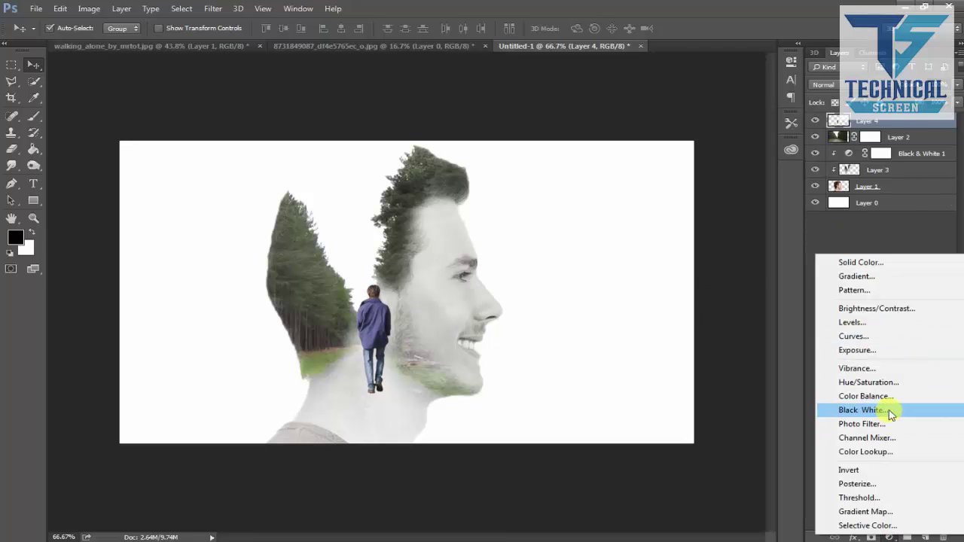
click(887, 382)
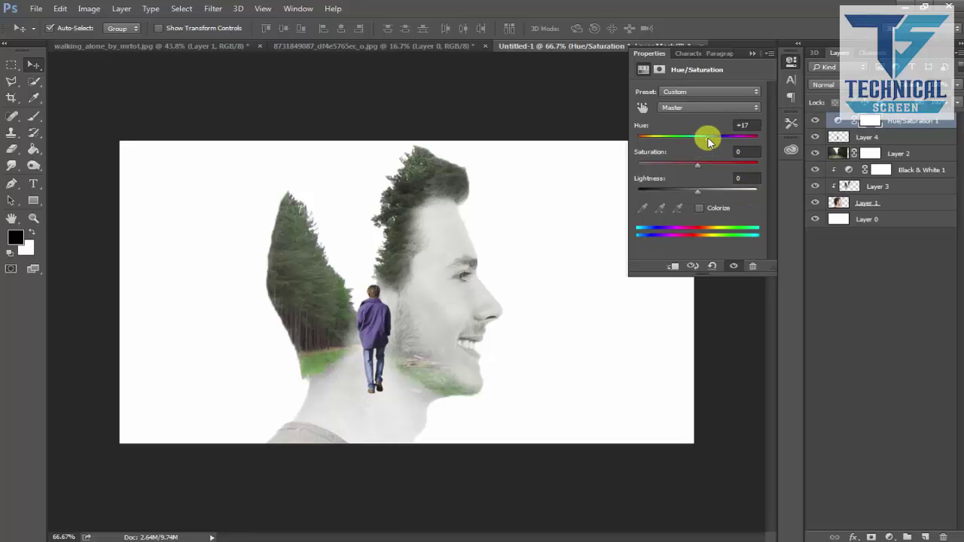
drag(708, 142, 742, 143)
click(752, 52)
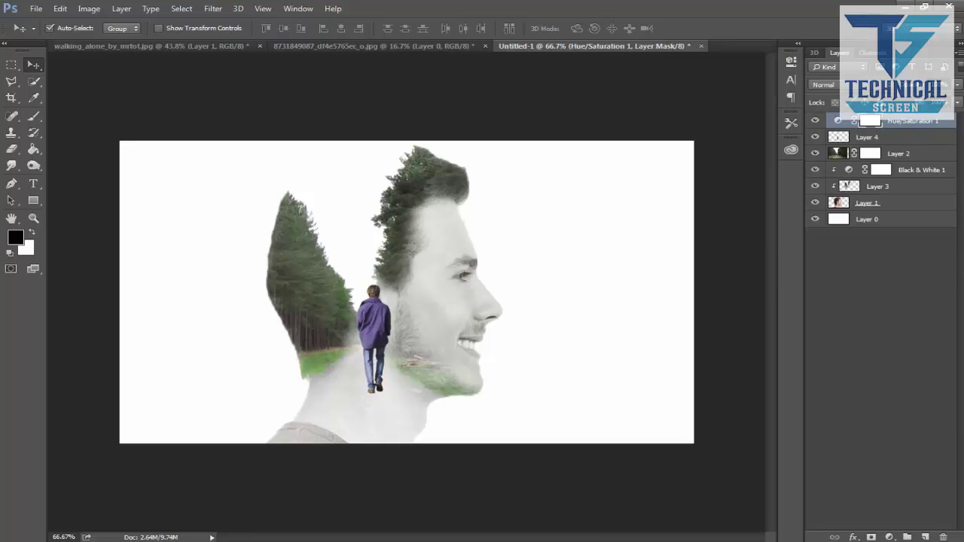
- Delete the Hue/Saturation 1 mask and layer, then load Layer 4 as a selection
click(943, 536)
click(437, 217)
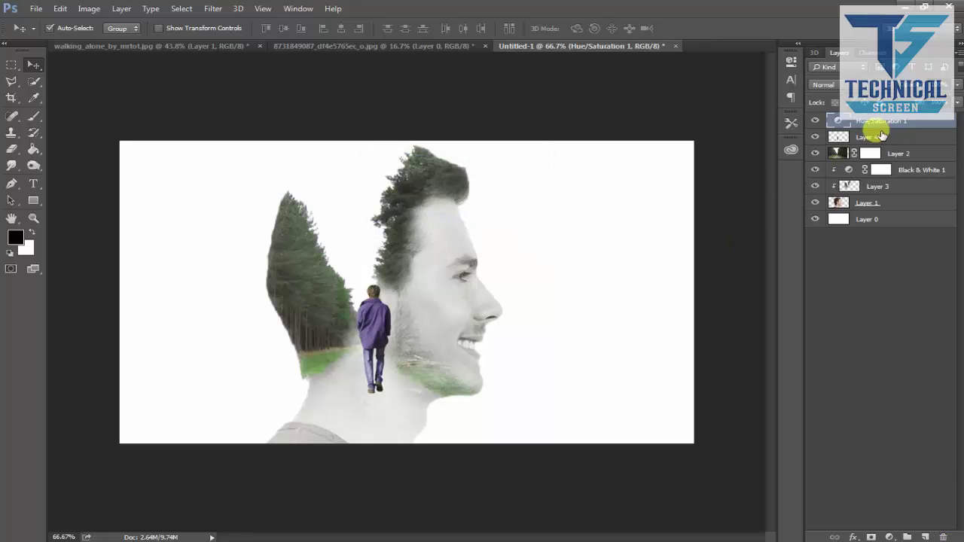
click(943, 537)
click(437, 214)
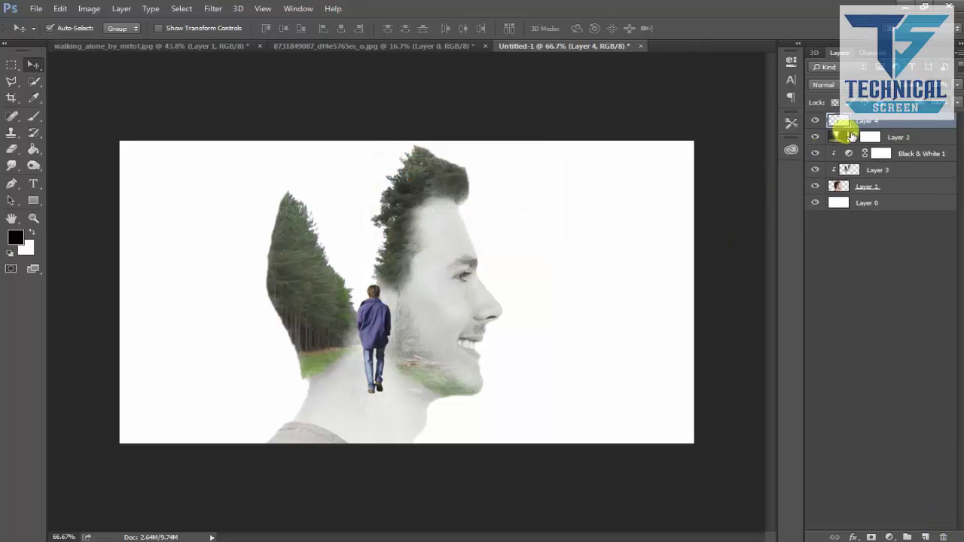
ctrl+click(840, 121)
- Add a Curves adjustment with the midpoint pulled down to darken the man
click(889, 537)
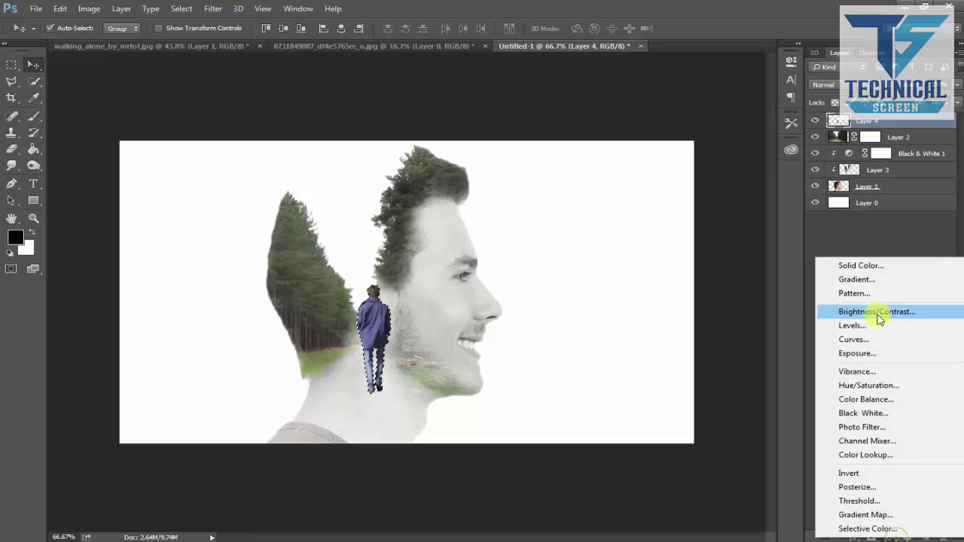
click(871, 341)
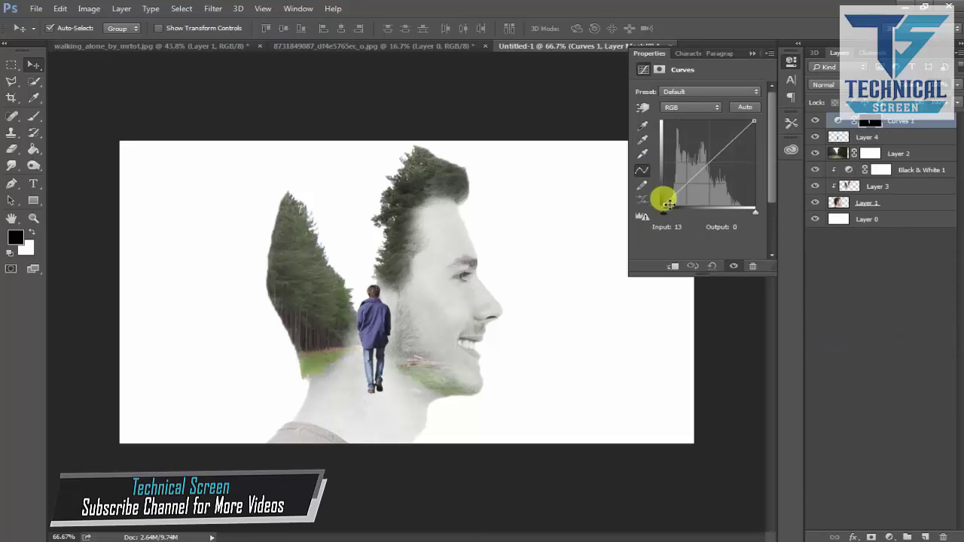
drag(706, 161, 712, 171)
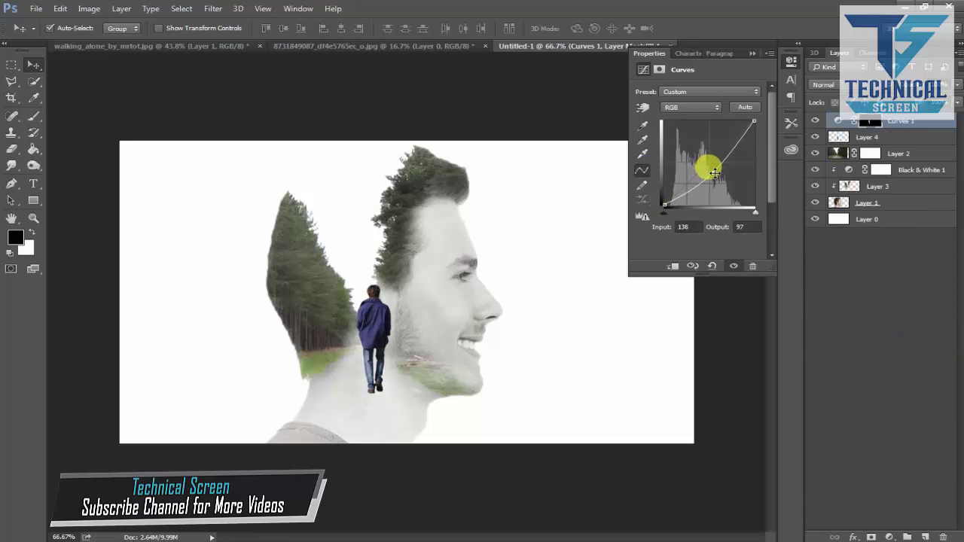
click(752, 53)
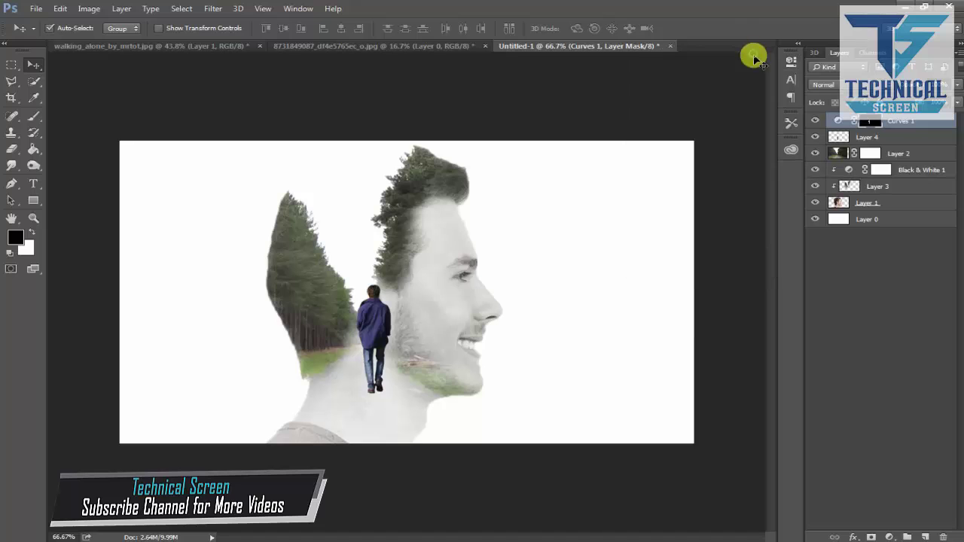
- Add a trial Hue/Saturation layer and adjust its hue back toward natural colours
click(890, 537)
click(896, 389)
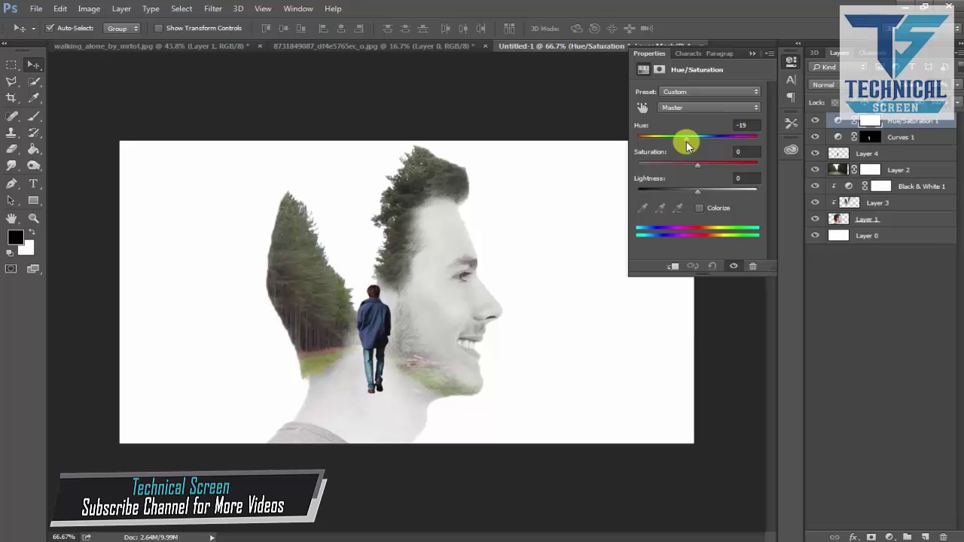
drag(687, 141, 688, 144)
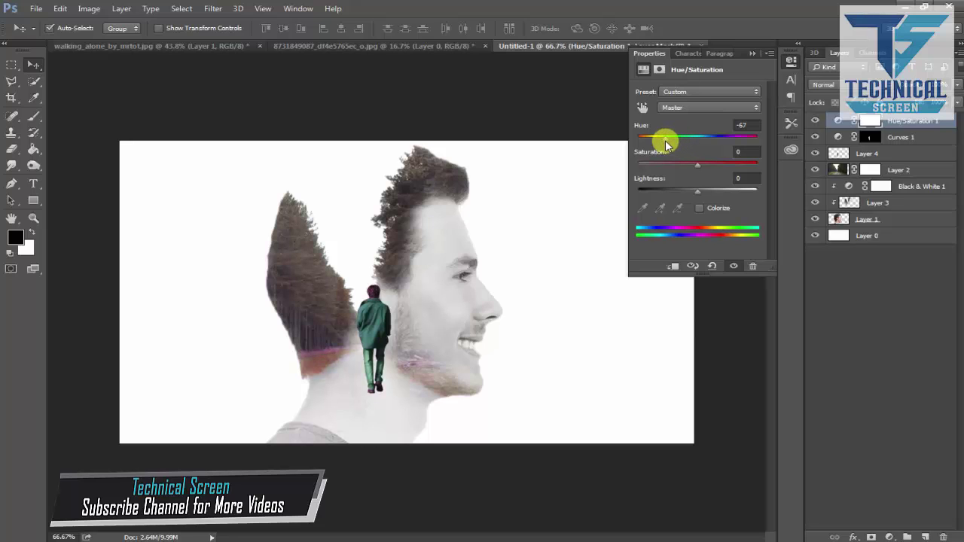
drag(666, 144, 689, 145)
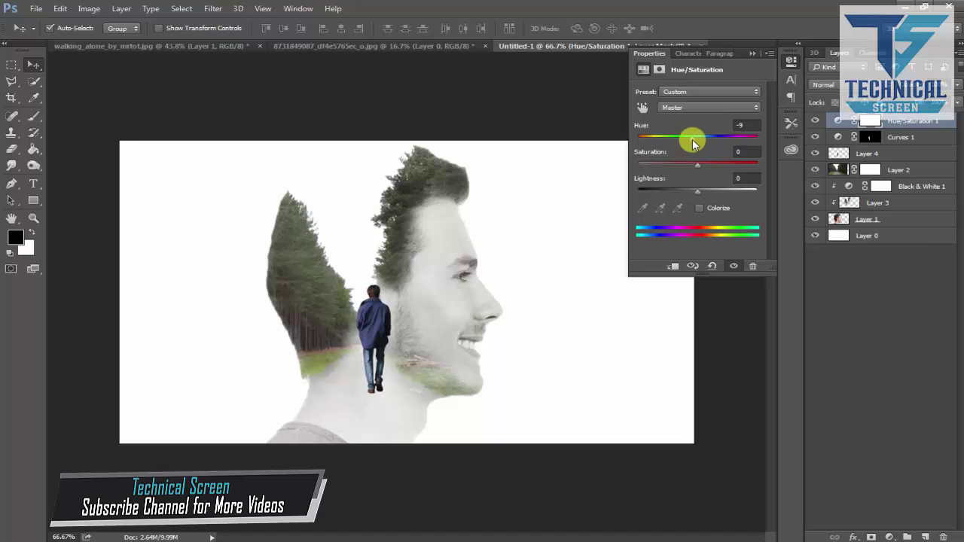
click(752, 54)
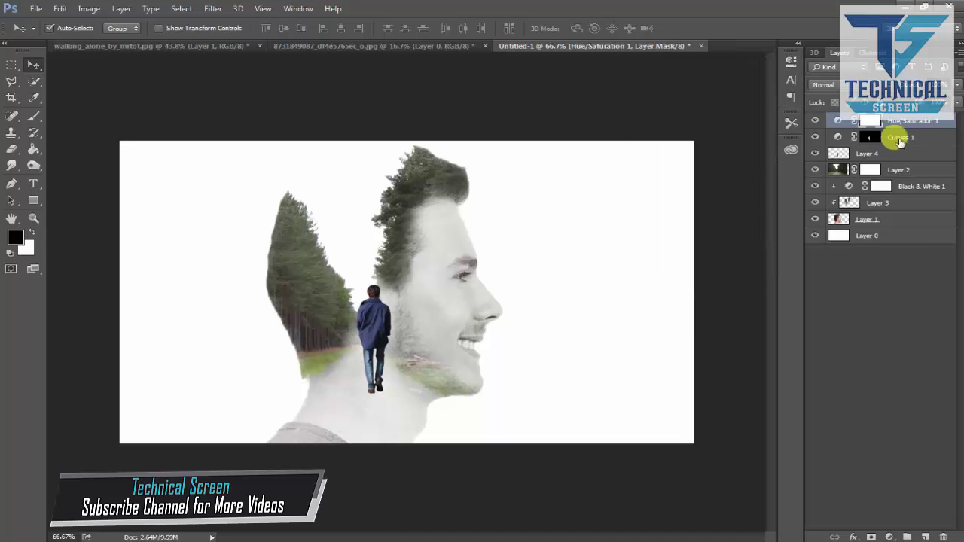
- Clip Curves 1 to the walking man's layer as a clipping mask
click(900, 137)
right_click(900, 137)
click(682, 282)
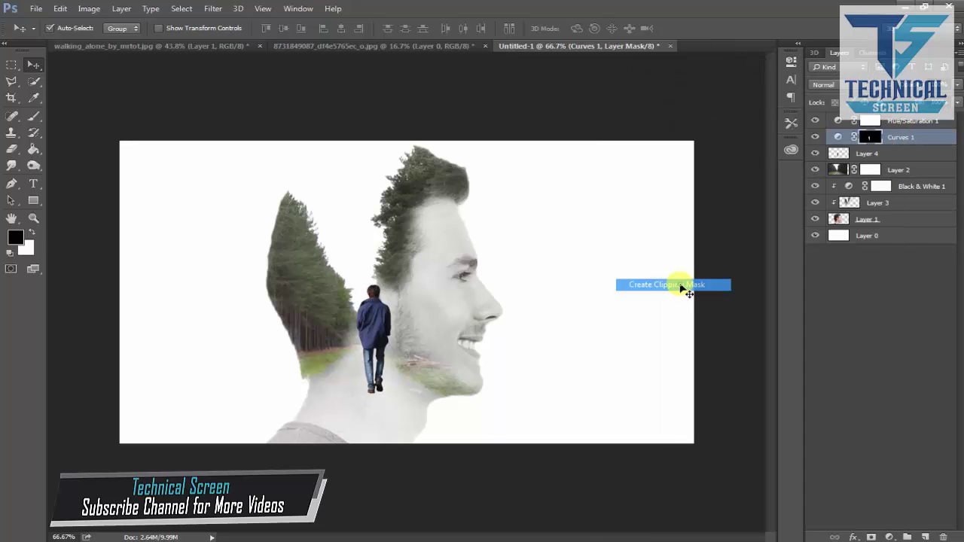
- Delete the Hue/Saturation 1 mask and layer, then load the man as a selection
click(906, 123)
click(943, 536)
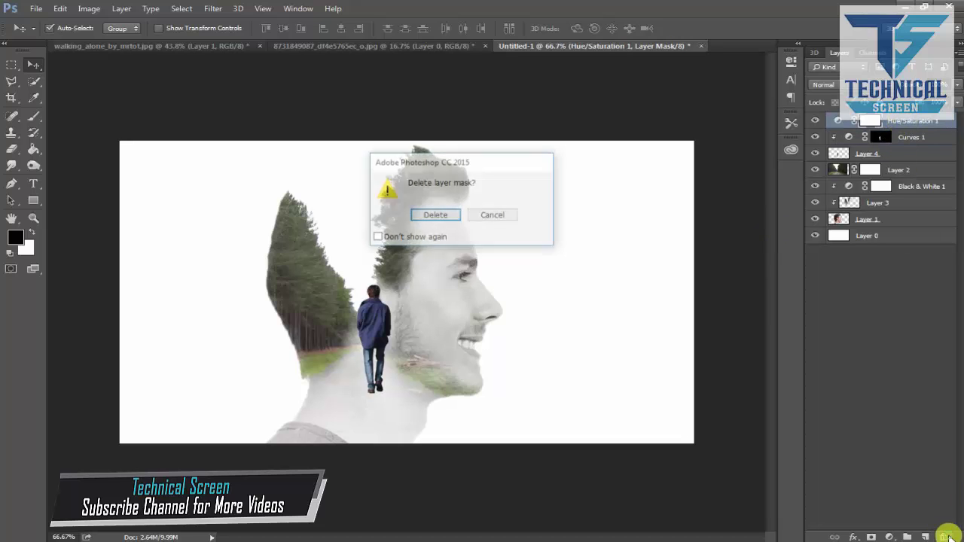
click(440, 218)
click(943, 537)
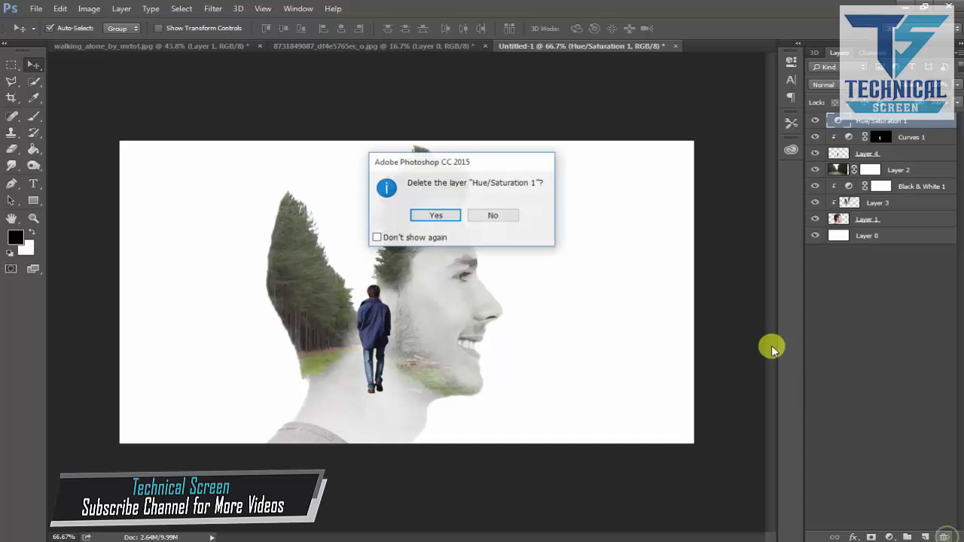
click(435, 216)
click(853, 139)
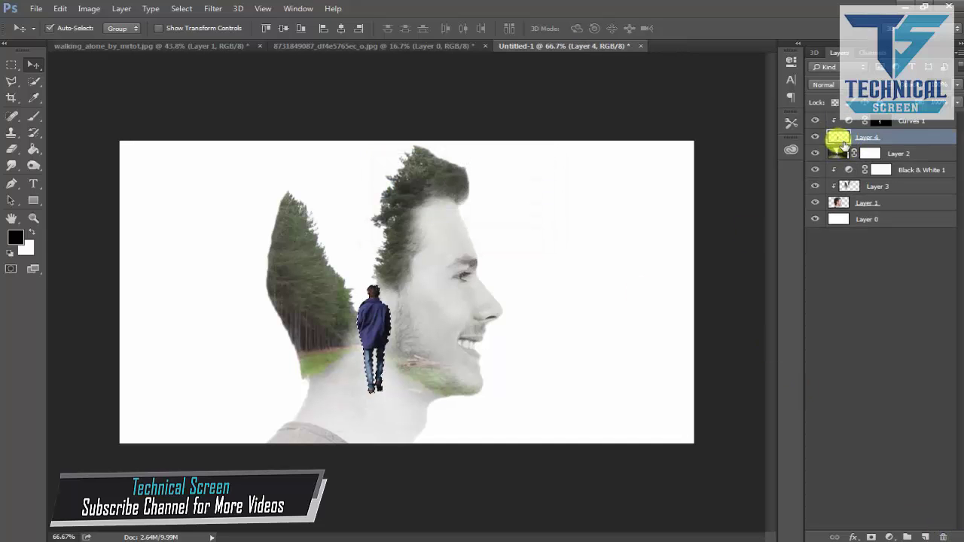
- Give the man a Hue/Saturation layer at Hue -28, Saturation +3, Lightness -20, then reload his selection
click(890, 536)
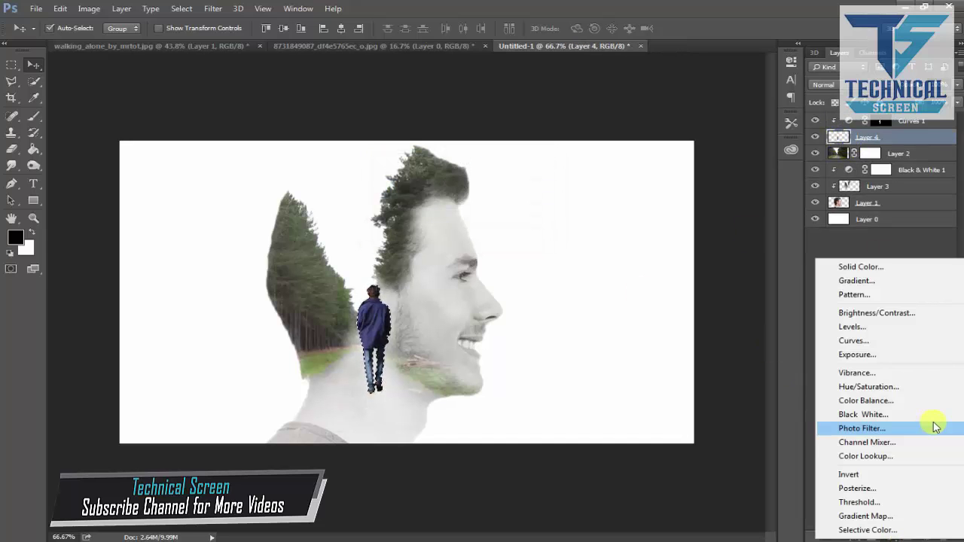
click(876, 387)
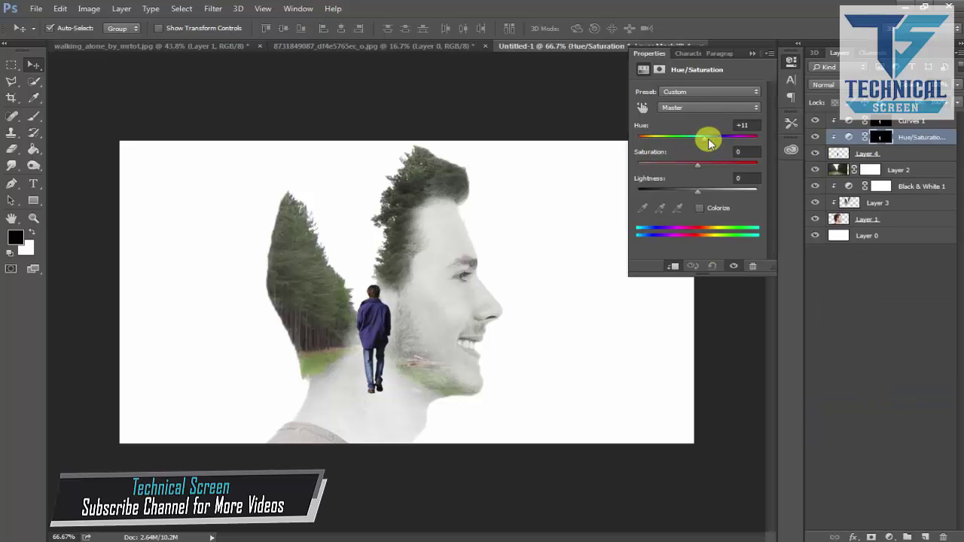
drag(719, 138, 702, 141)
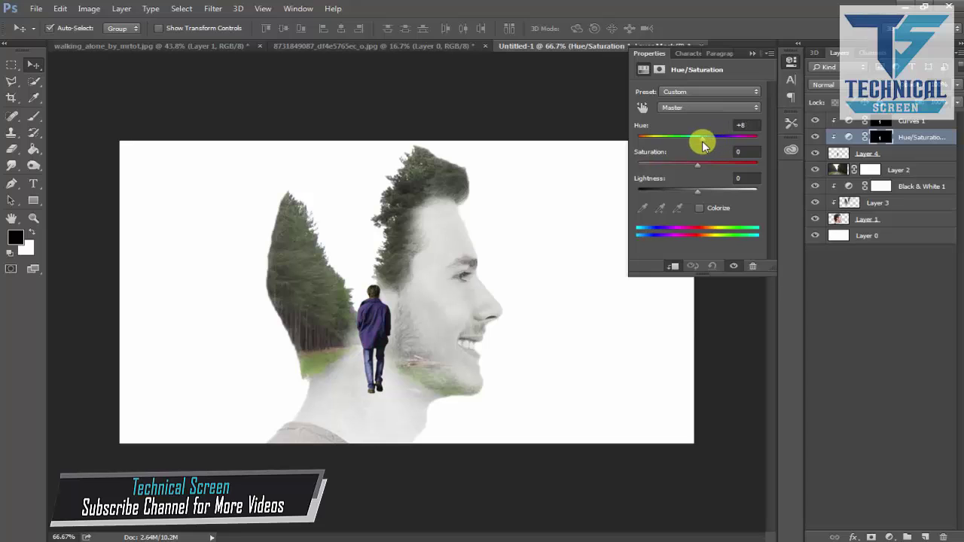
drag(687, 147, 681, 147)
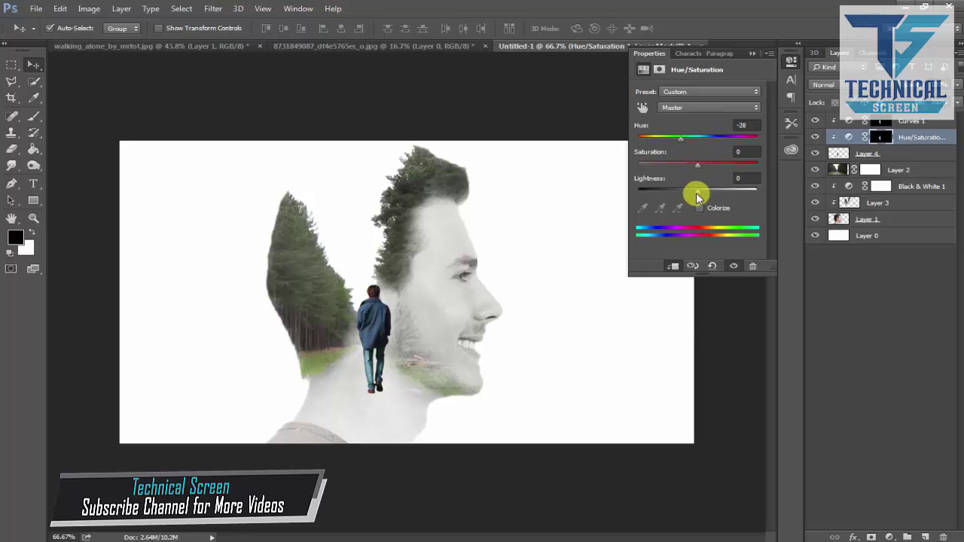
drag(696, 192, 690, 166)
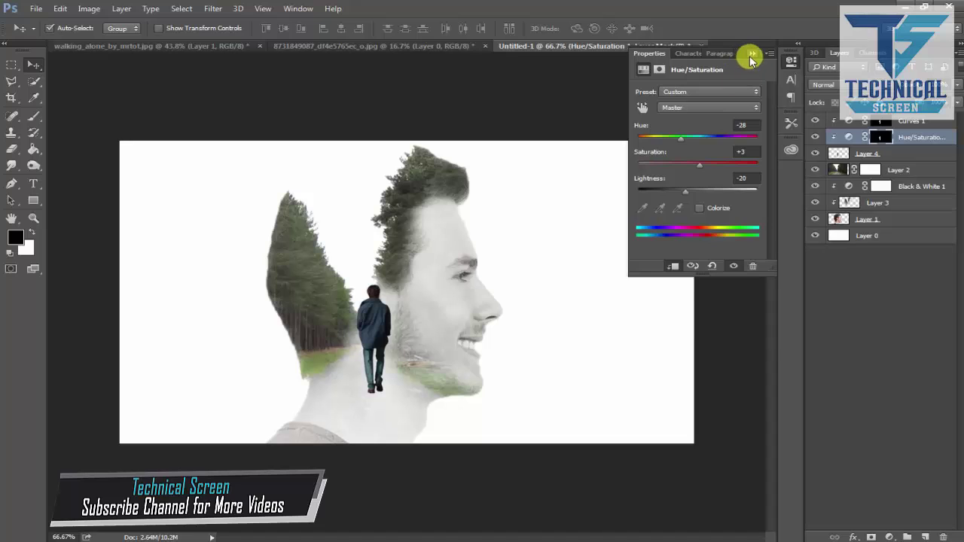
click(750, 55)
click(865, 154)
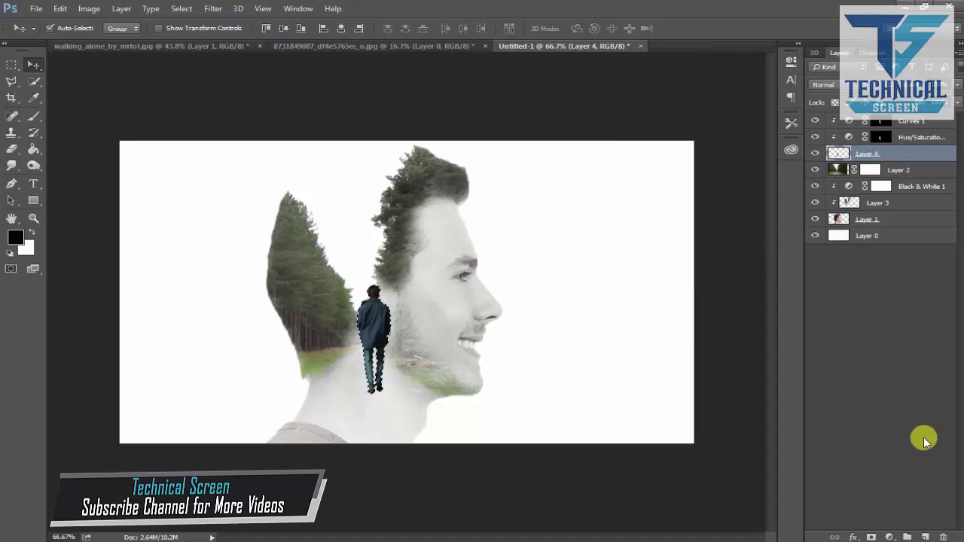
click(890, 537)
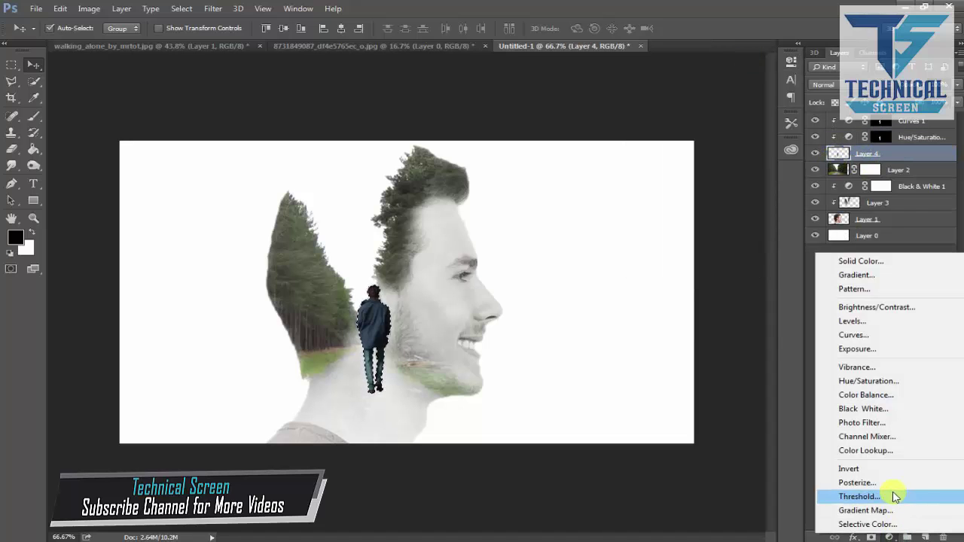
- Add a Levels layer with midtone 1.70, input white 231 and output white 247, then select Layer 4
click(853, 321)
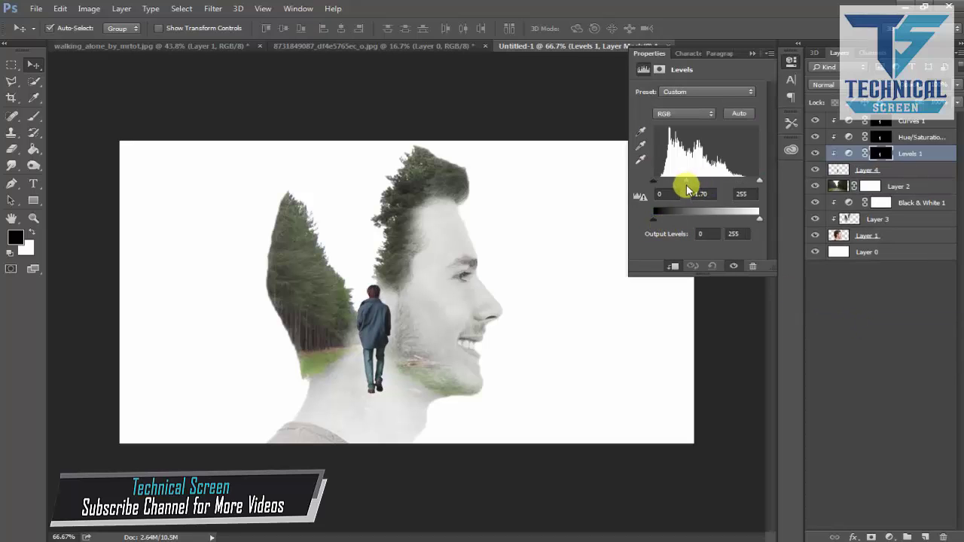
drag(663, 183, 641, 185)
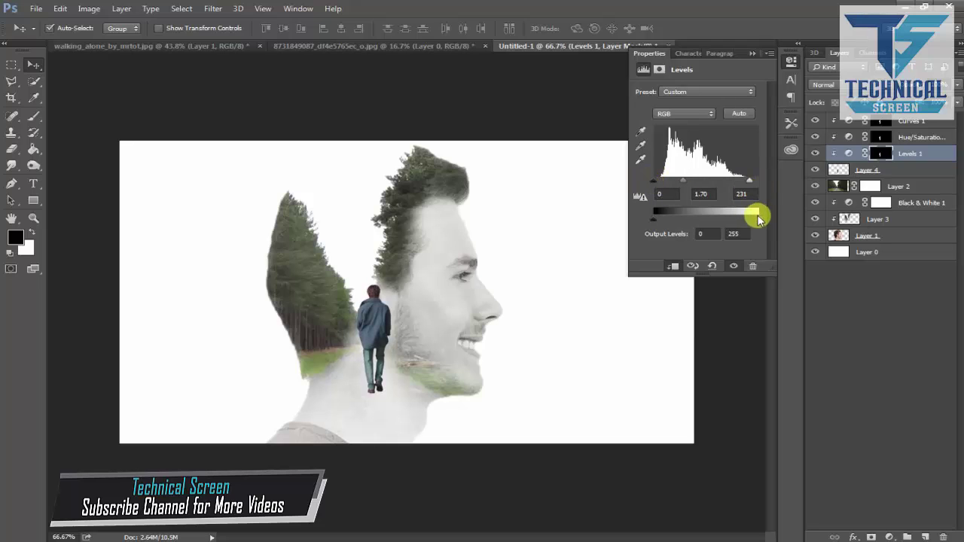
drag(759, 218, 750, 219)
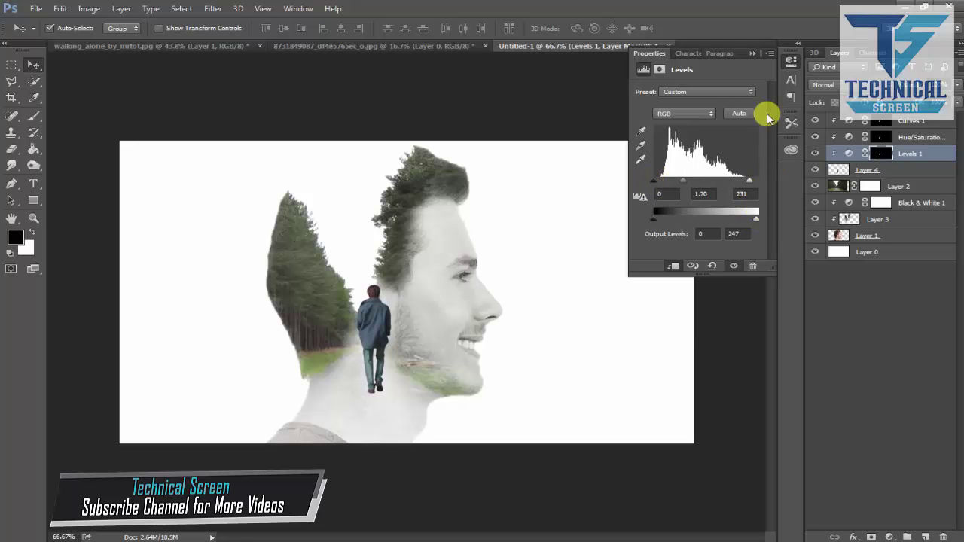
click(751, 53)
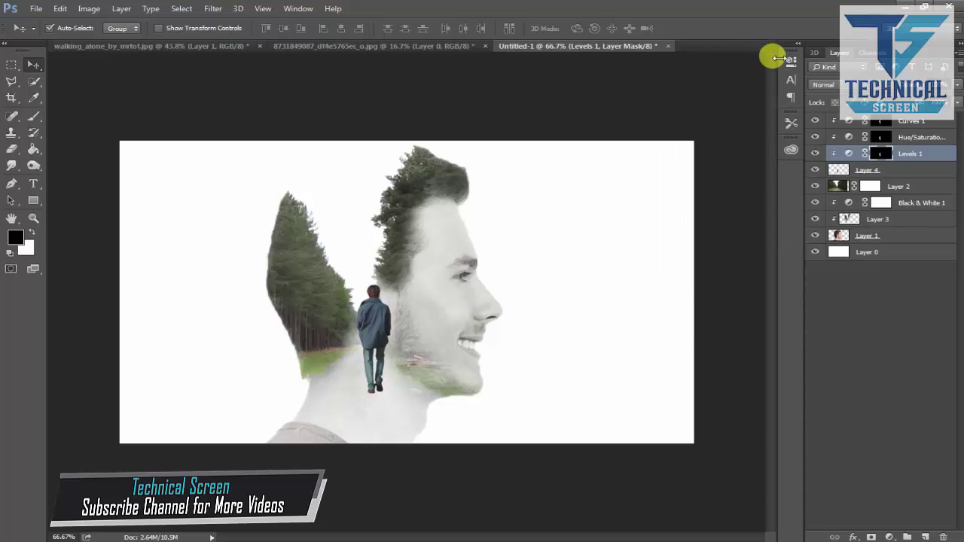
click(869, 171)
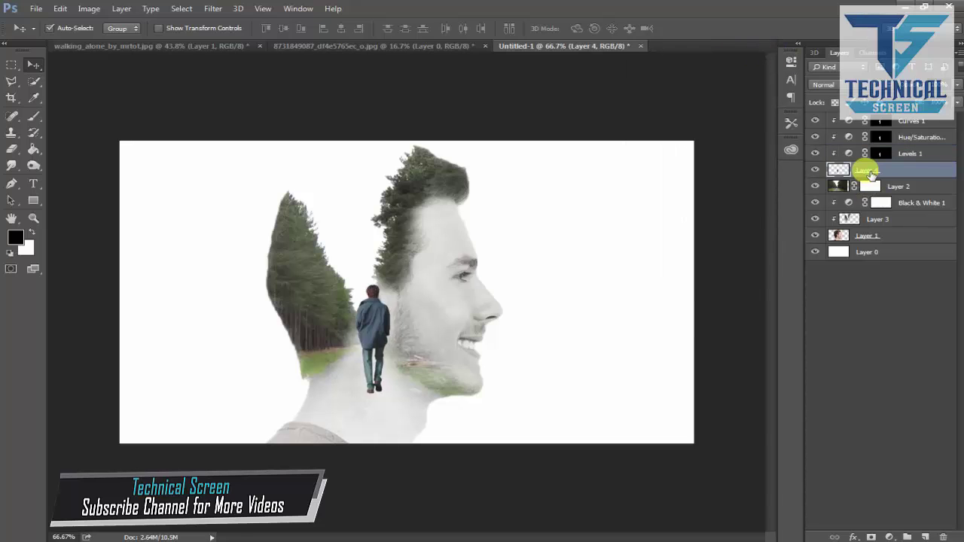
- Nudge the man into place, scale him to about 104%, and load his outline as a selection
key(Left)
key(Left)
key(Left)
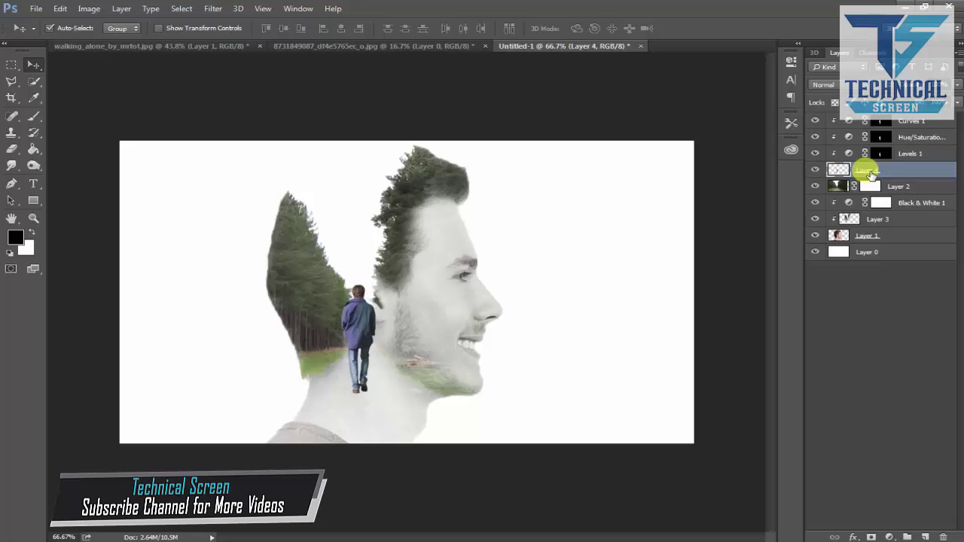
key(Left)
key(Left)
key(Left)
key(Left)
key(Left)
key(Left)
key(Right)
key(Right)
key(Right)
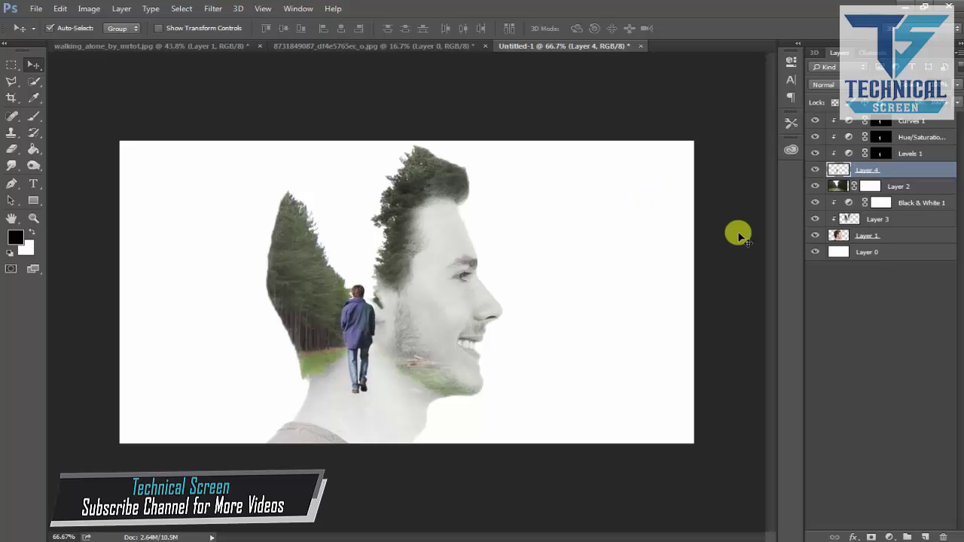
key(Right)
key(Right)
key(Right)
key(Right)
key(Right)
key(Right)
key(Right)
key(Right)
key(Right)
key(Right)
key(Right)
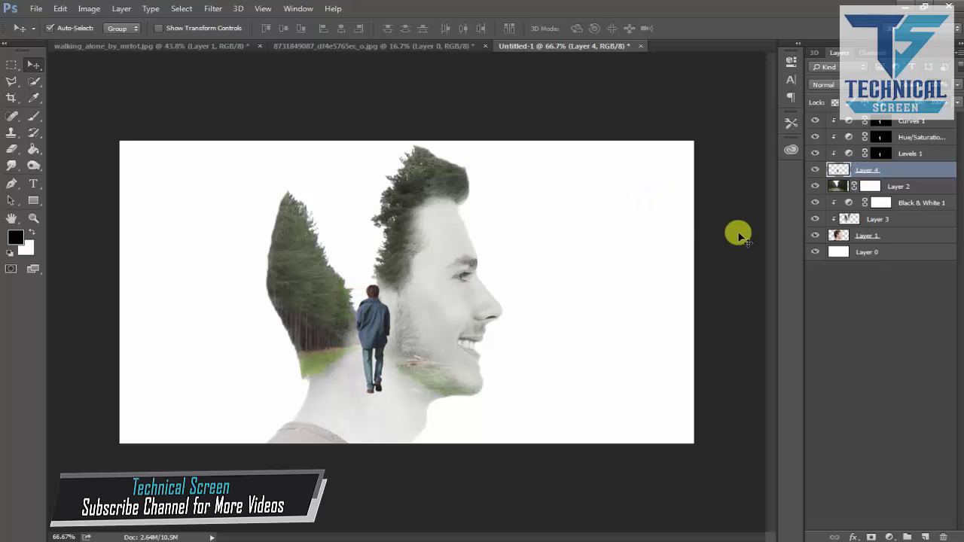
key(ctrl+t)
drag(389, 287, 391, 280)
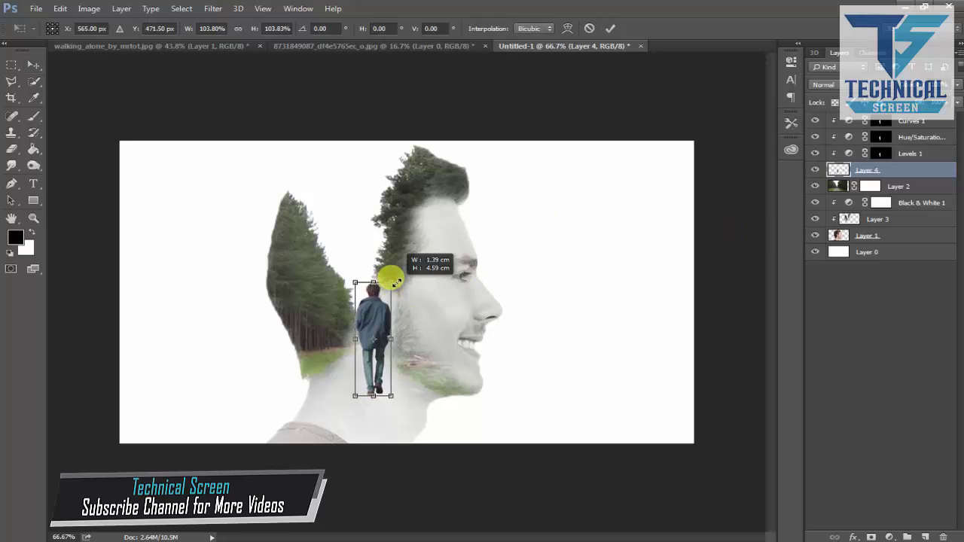
key(Return)
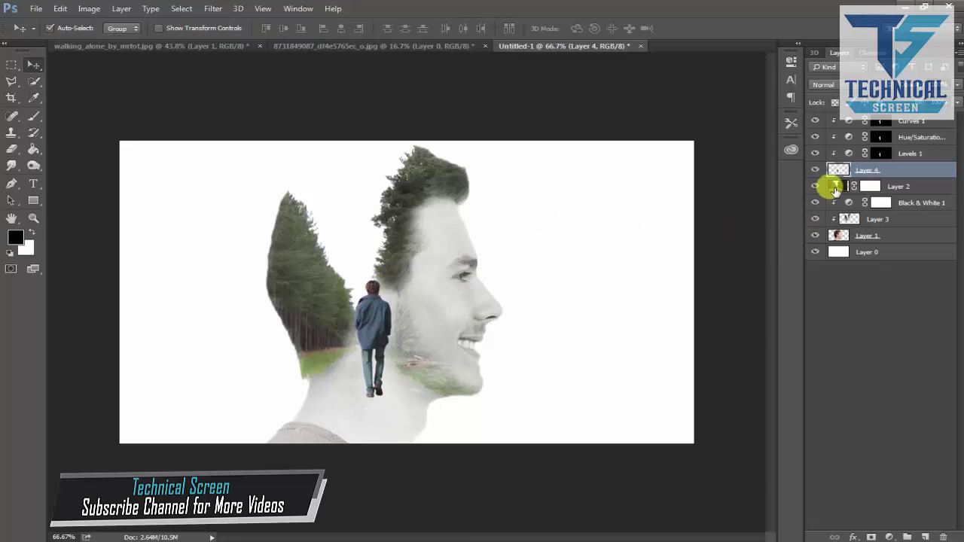
ctrl+click(840, 170)
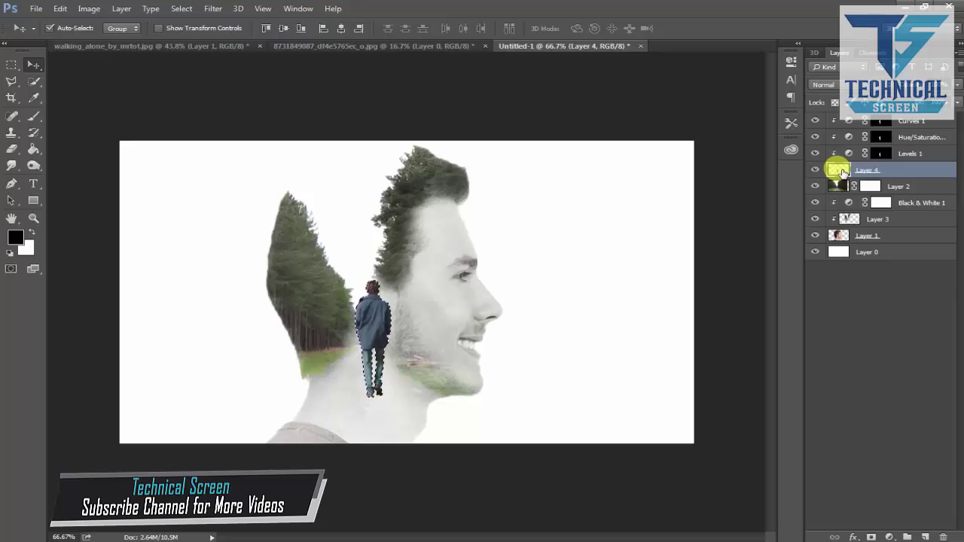
- Fill a new layer with the man's silhouette in black, flip it vertically, and place it beneath his feet
key(ctrl+j)
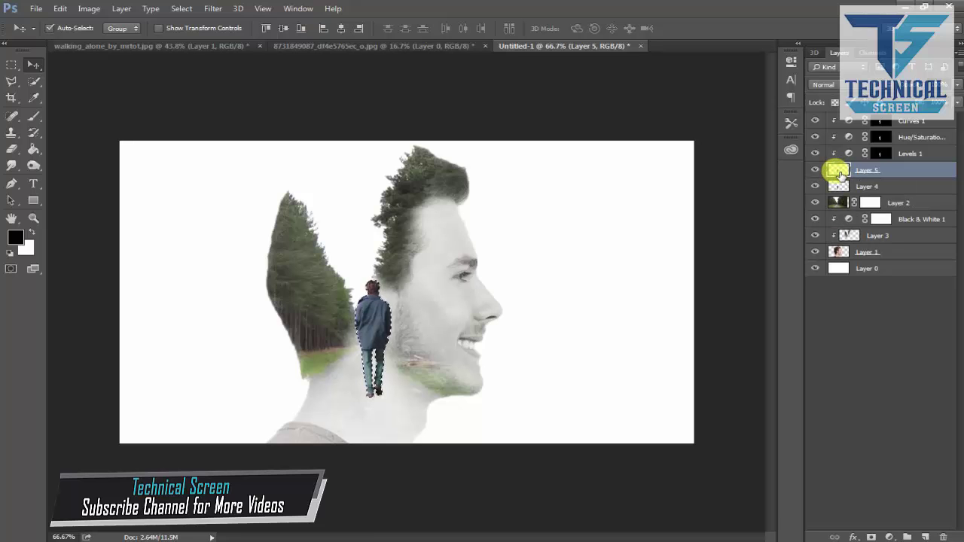
key(alt+BackSpace)
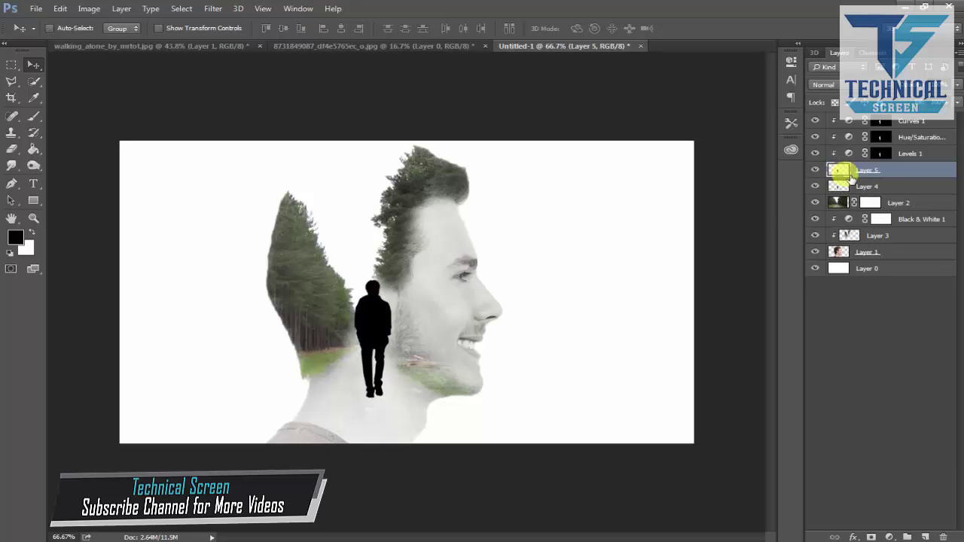
key(ctrl+t)
right_click(382, 315)
click(427, 510)
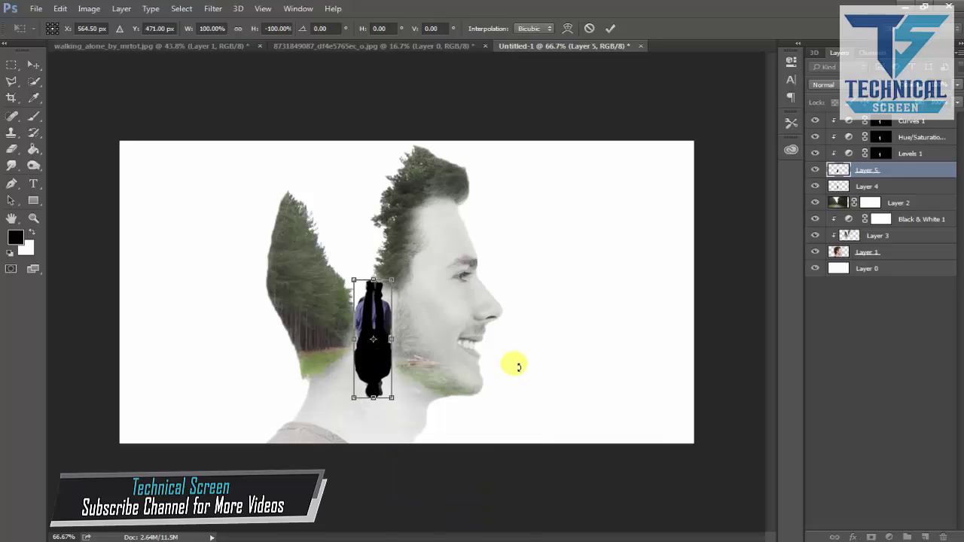
key(Return)
drag(419, 392, 387, 438)
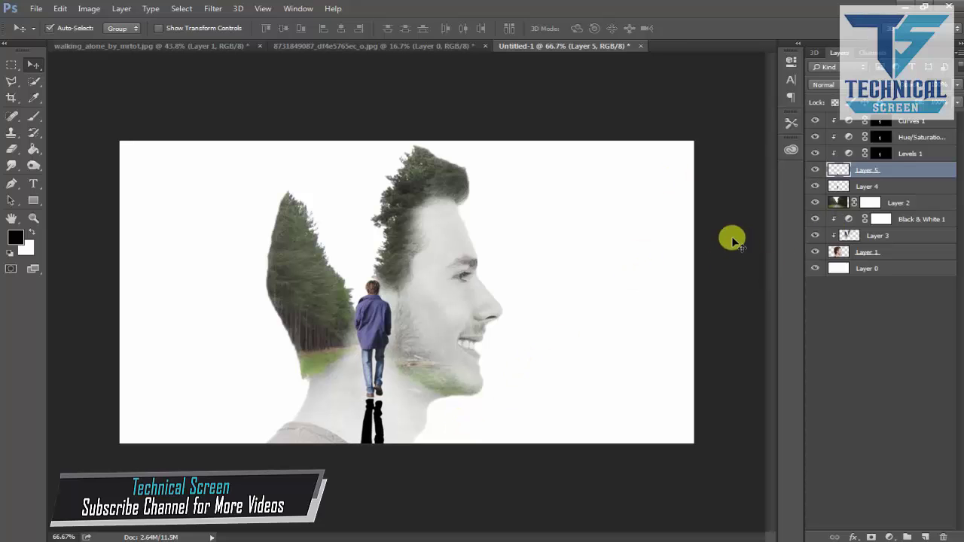
click(221, 9)
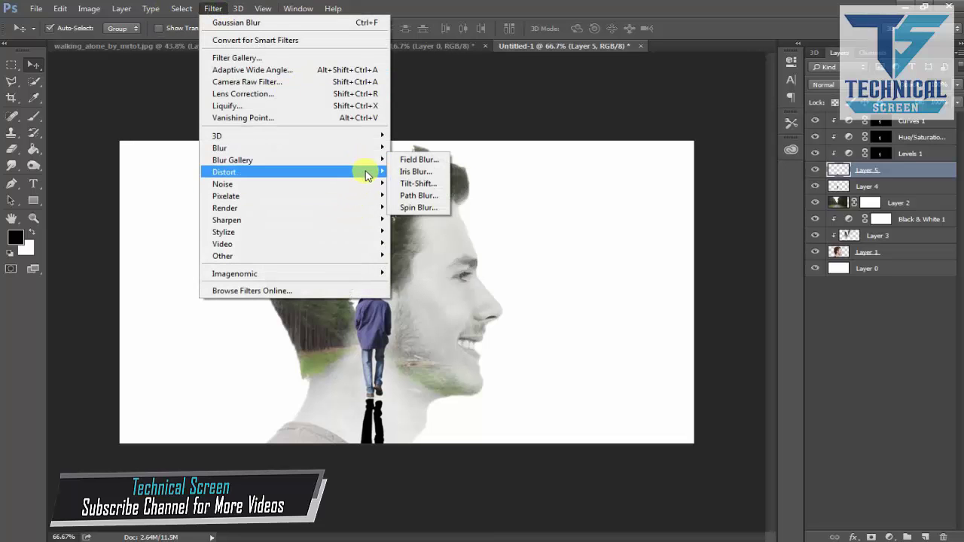
mouse_move(294, 148)
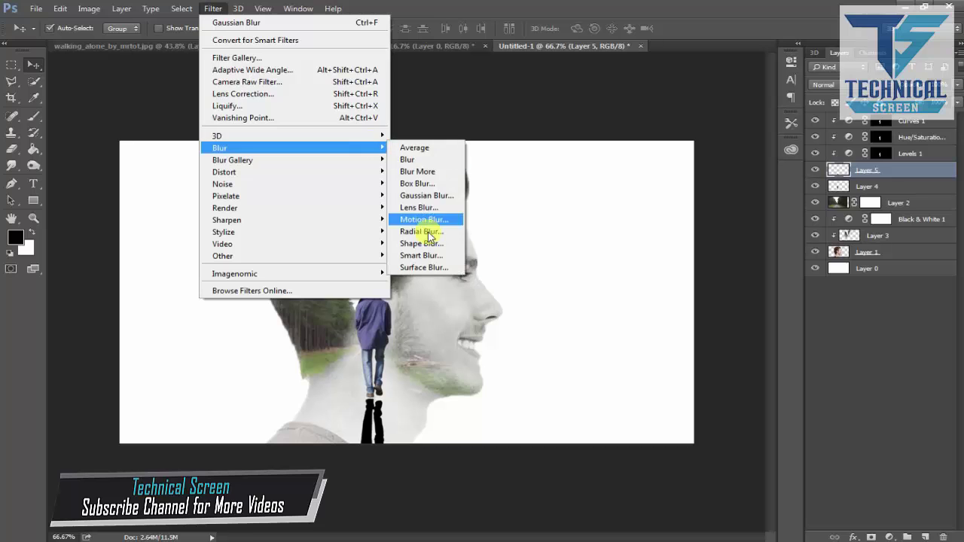
- Try a Gaussian Blur on the reflection, undo it, and lower Layer 5's opacity to a light grey
click(423, 207)
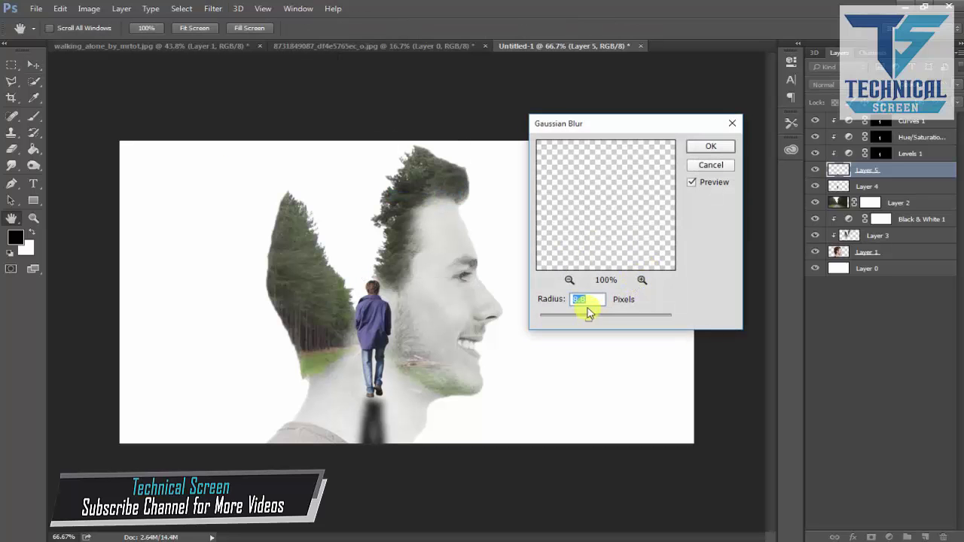
click(571, 280)
click(570, 280)
click(570, 280)
click(570, 280)
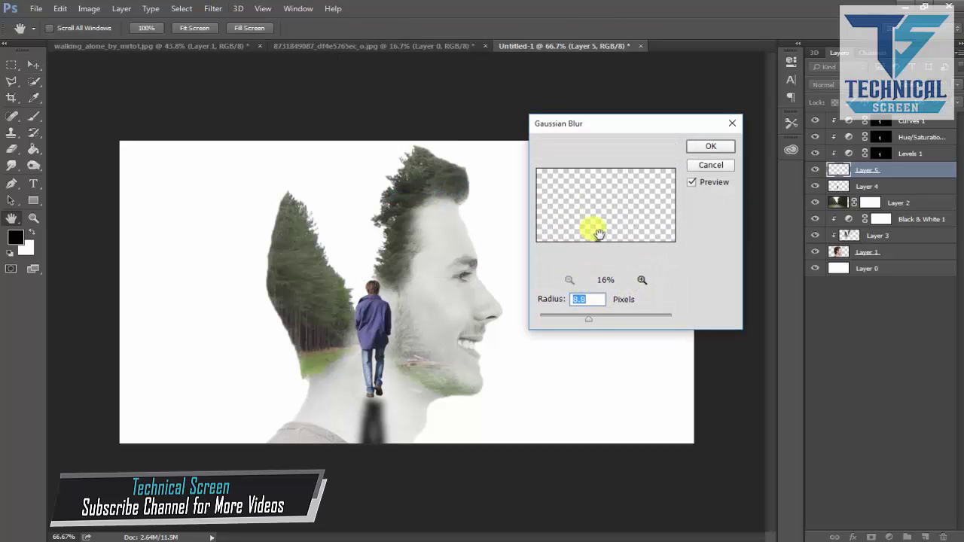
click(711, 166)
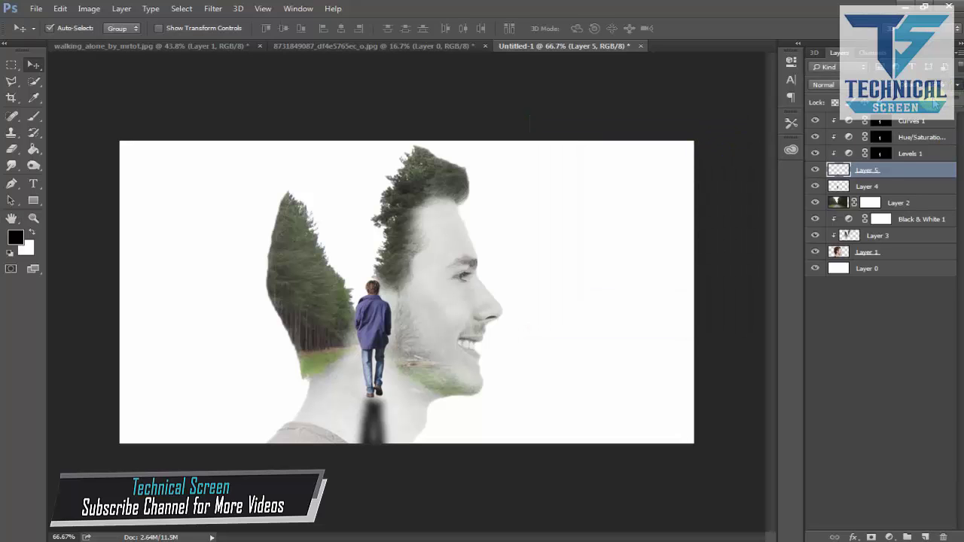
drag(935, 104, 931, 106)
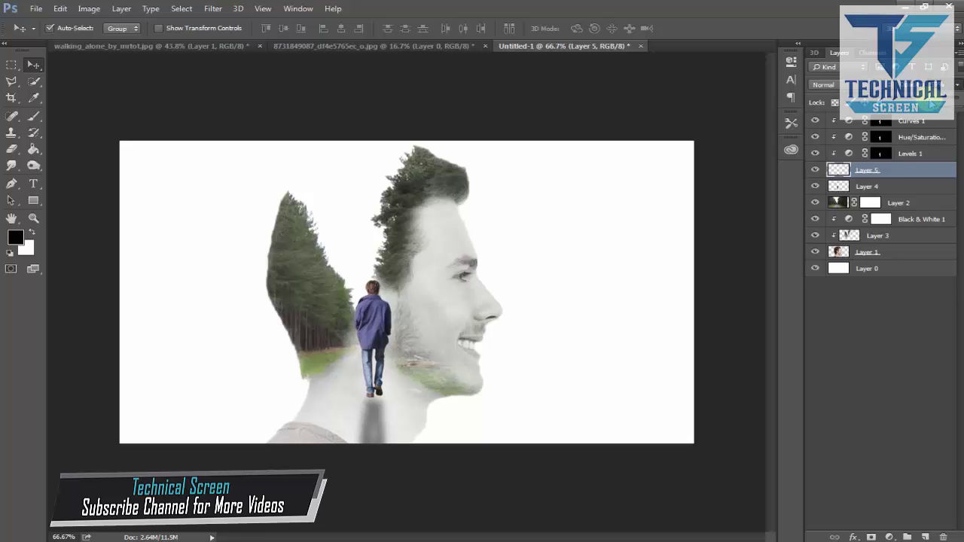
drag(931, 106, 943, 104)
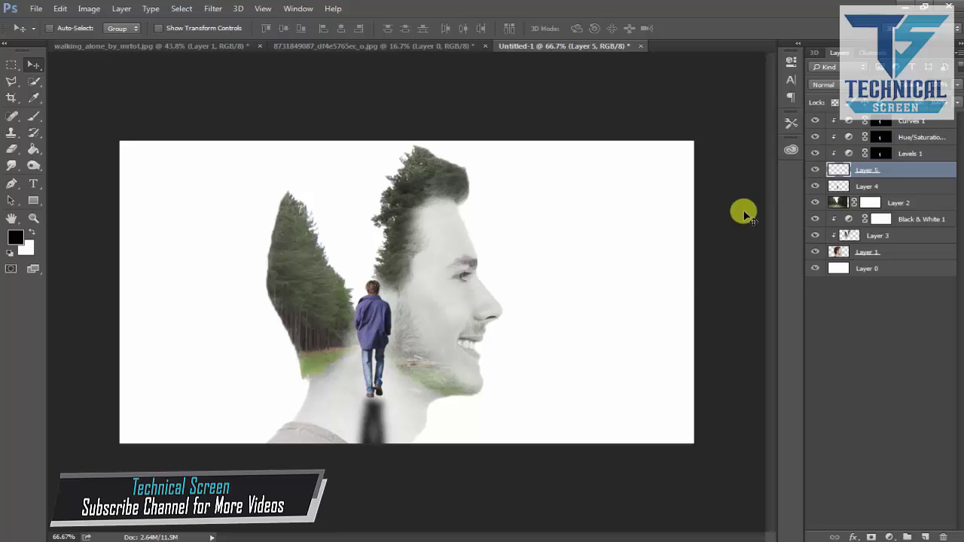
key(ctrl+z)
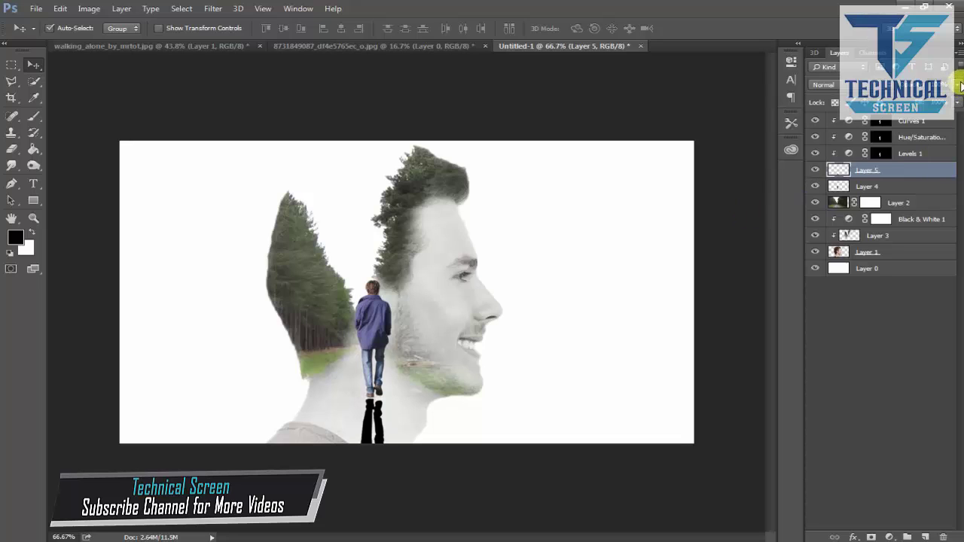
drag(933, 106, 906, 106)
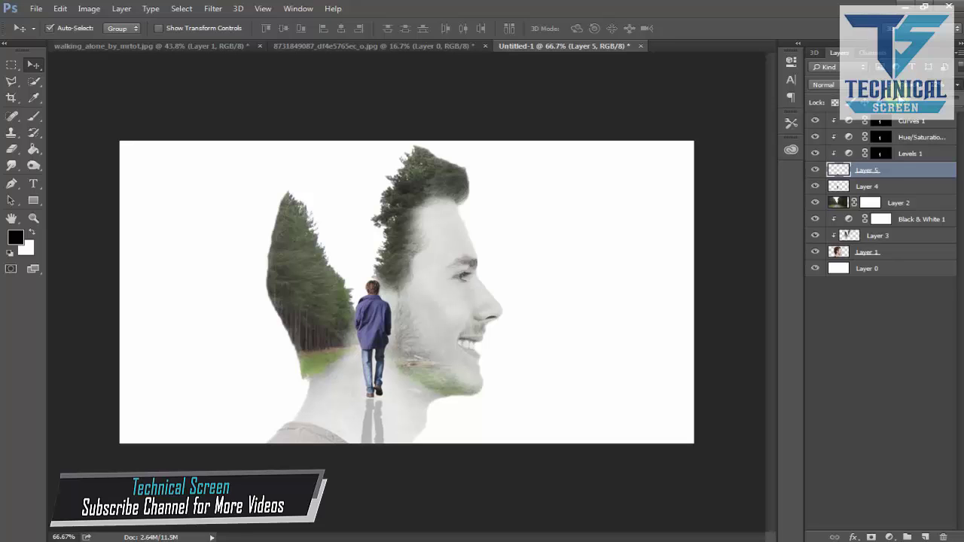
- Lower Layer 5's opacity further and toggle Layer 4 and Layer 5 visibility to compare
drag(905, 105, 898, 104)
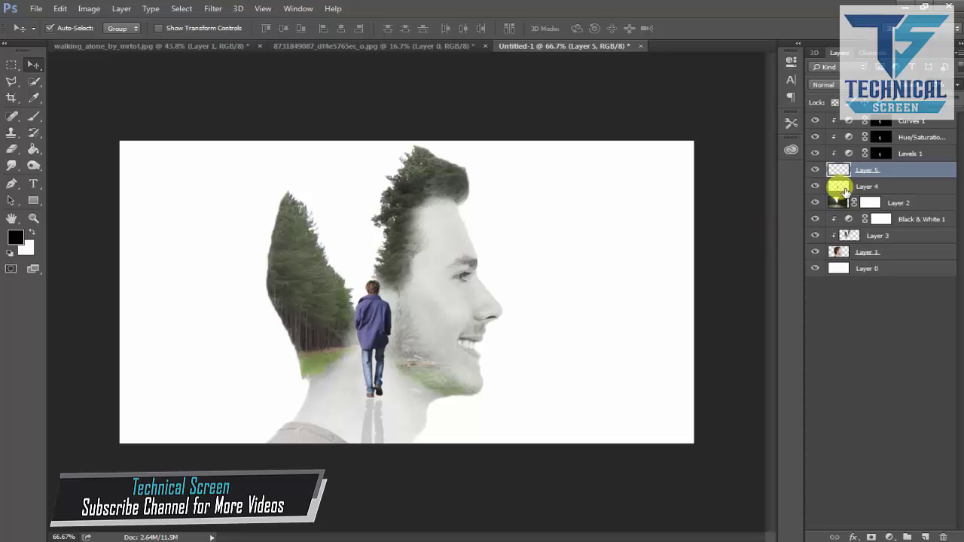
click(725, 225)
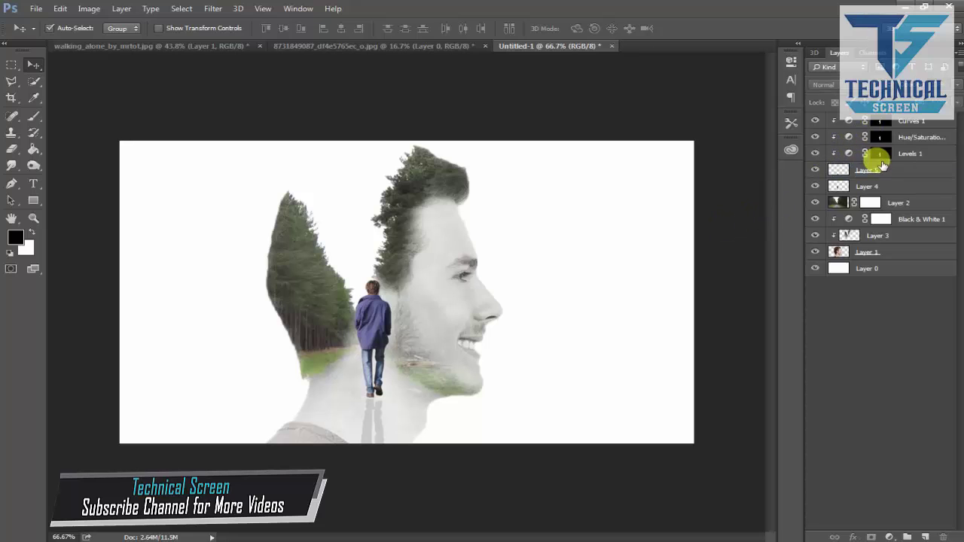
drag(865, 190, 866, 178)
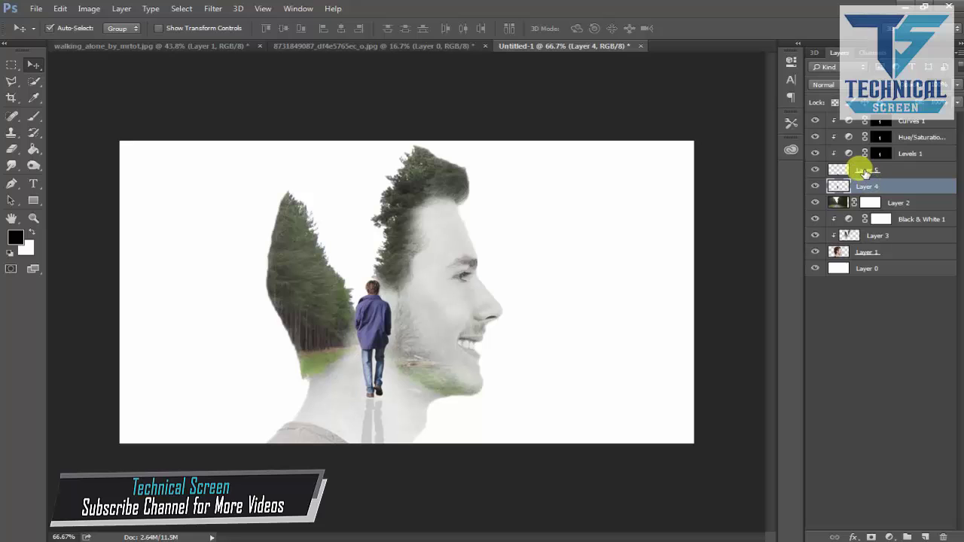
click(865, 171)
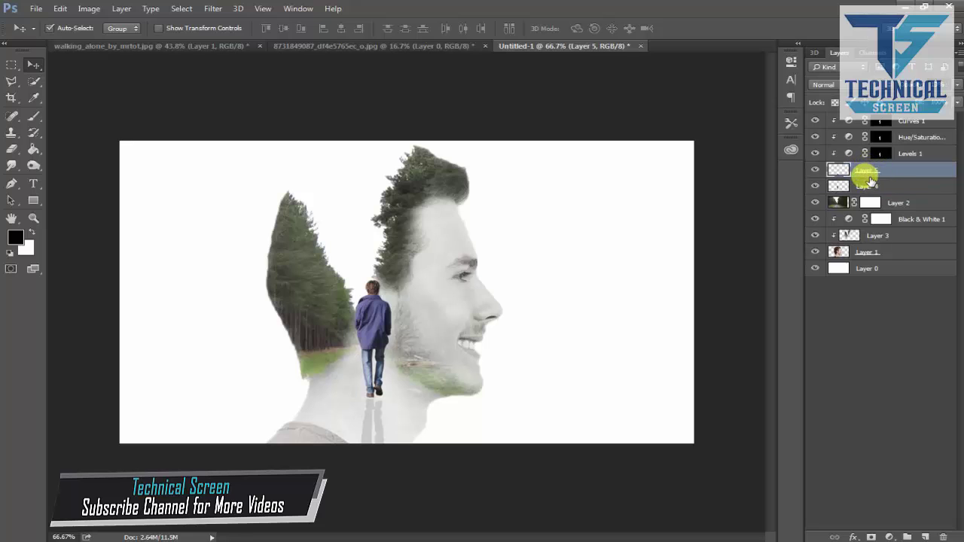
click(837, 188)
click(815, 187)
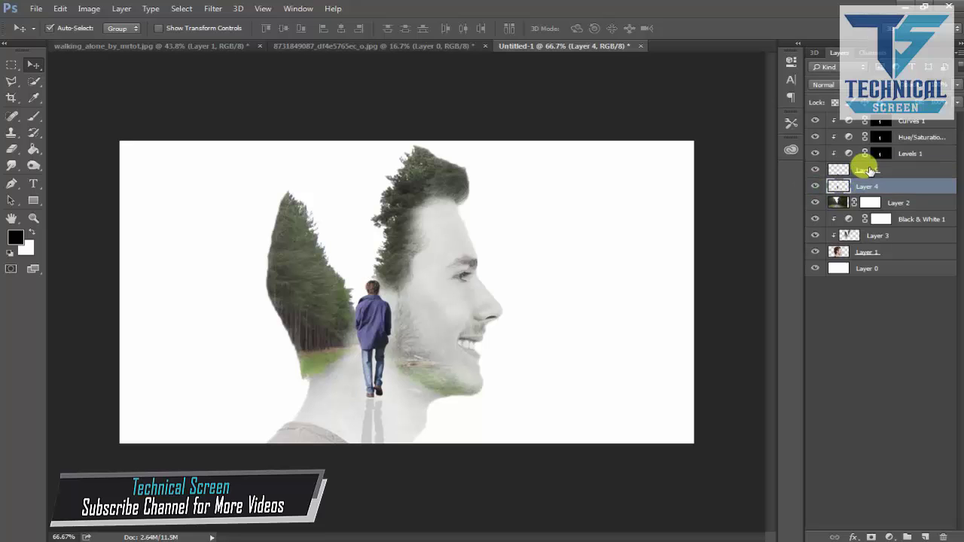
click(838, 170)
click(815, 171)
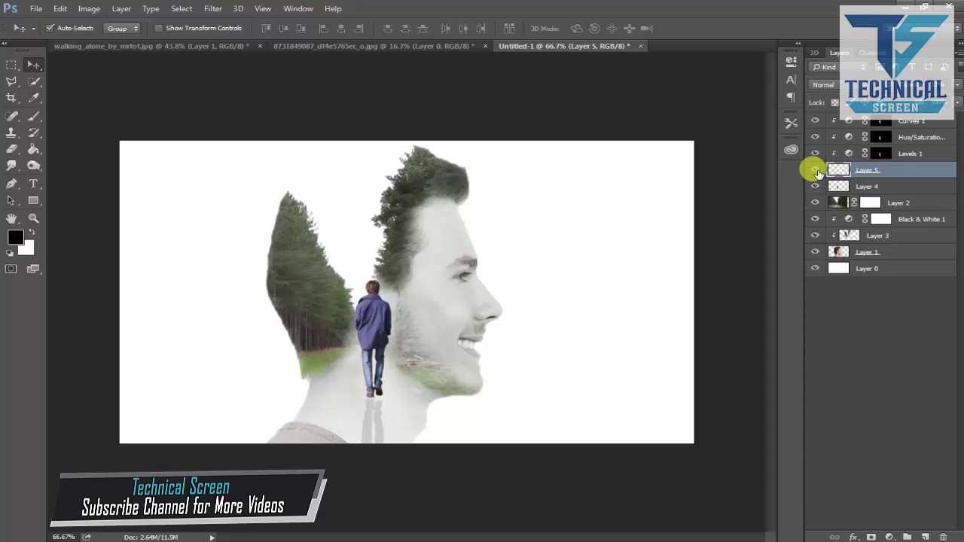
click(819, 172)
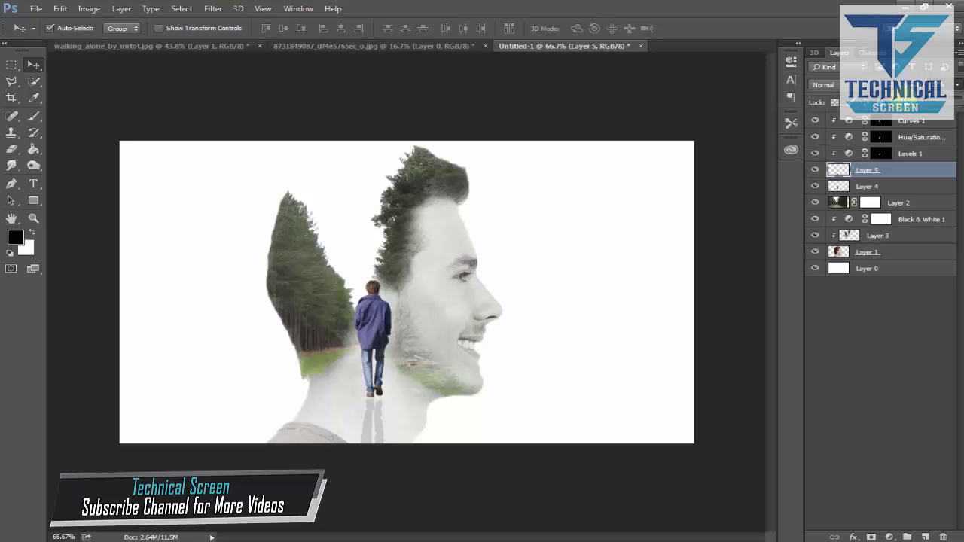
- Select the Curves 1 layer and bring up the new fill/adjustment layer list
click(921, 176)
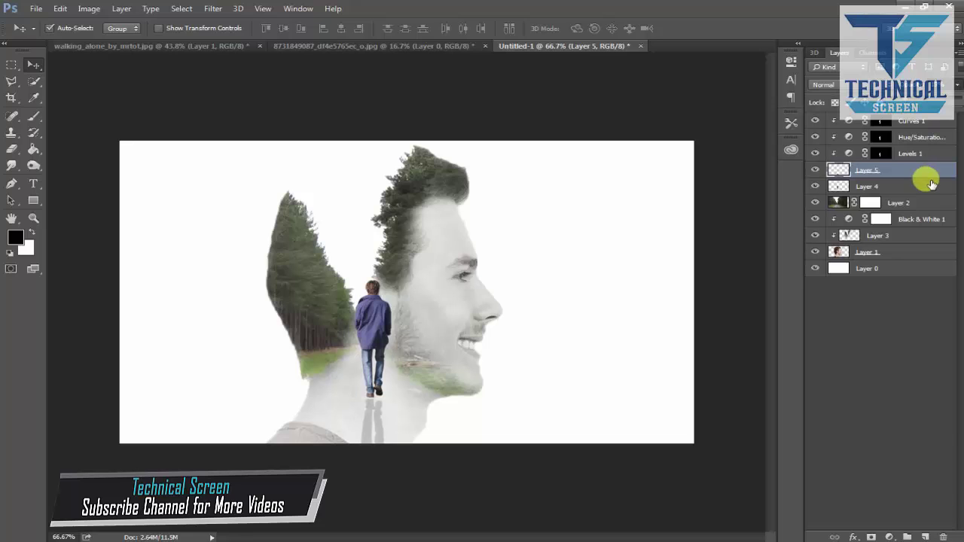
click(912, 121)
click(889, 537)
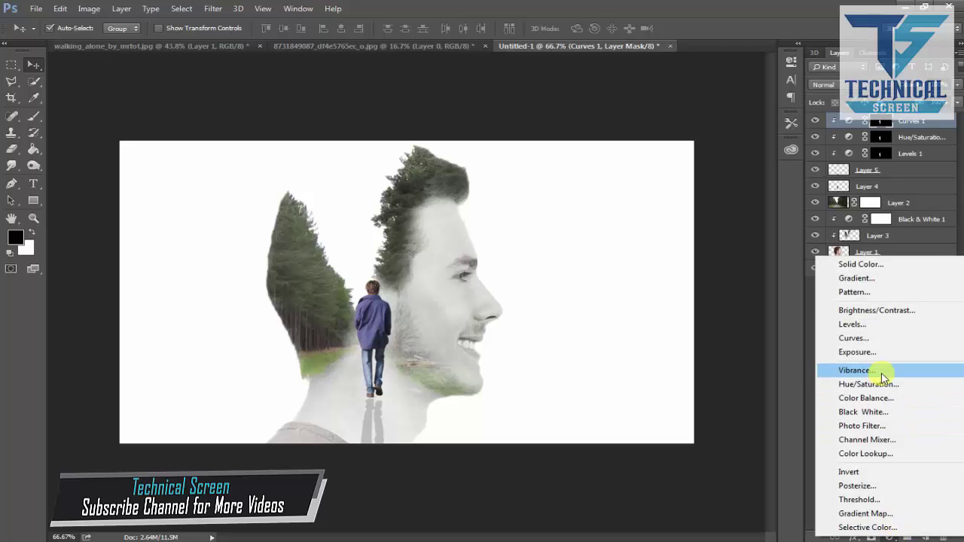
- Add a gradient fill layer and set the gradient's left stop to bright yellow
click(870, 283)
click(693, 287)
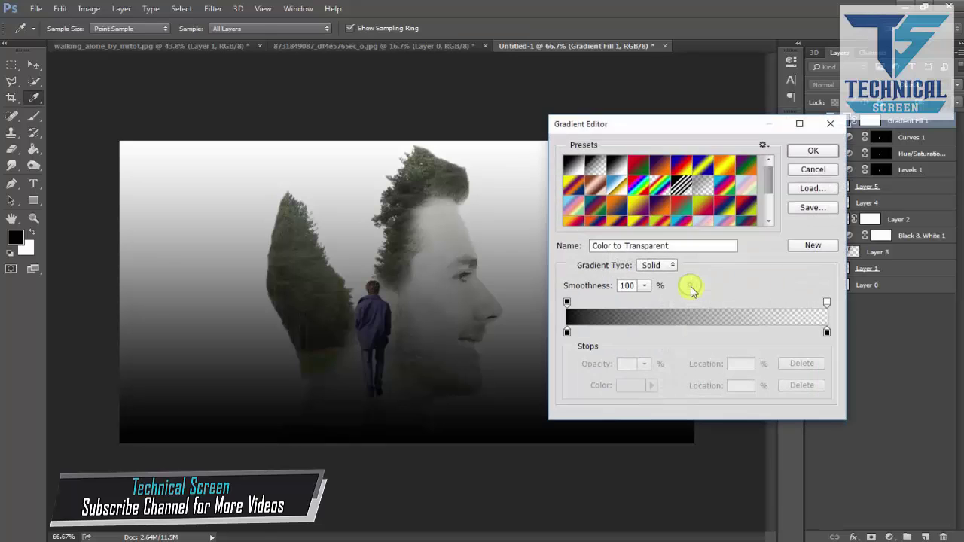
click(567, 332)
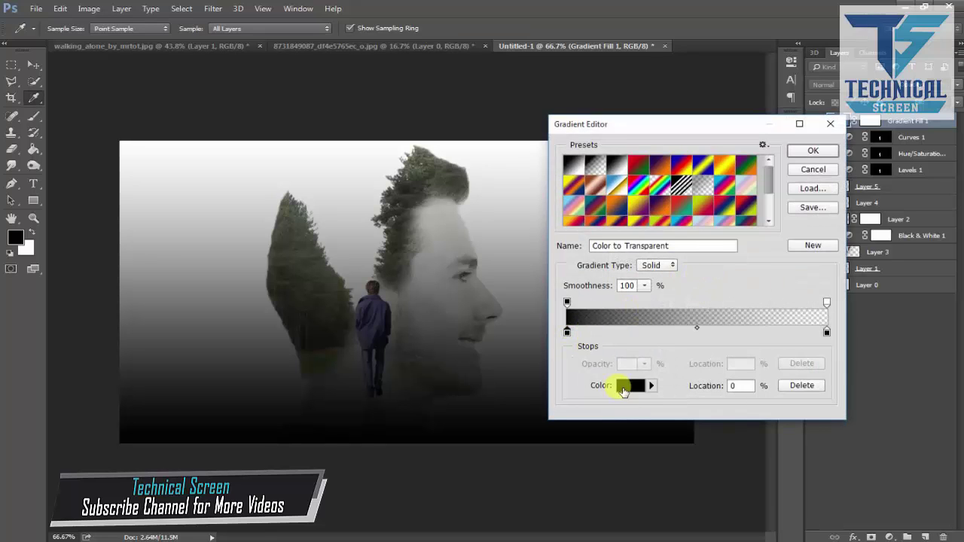
click(629, 386)
click(790, 426)
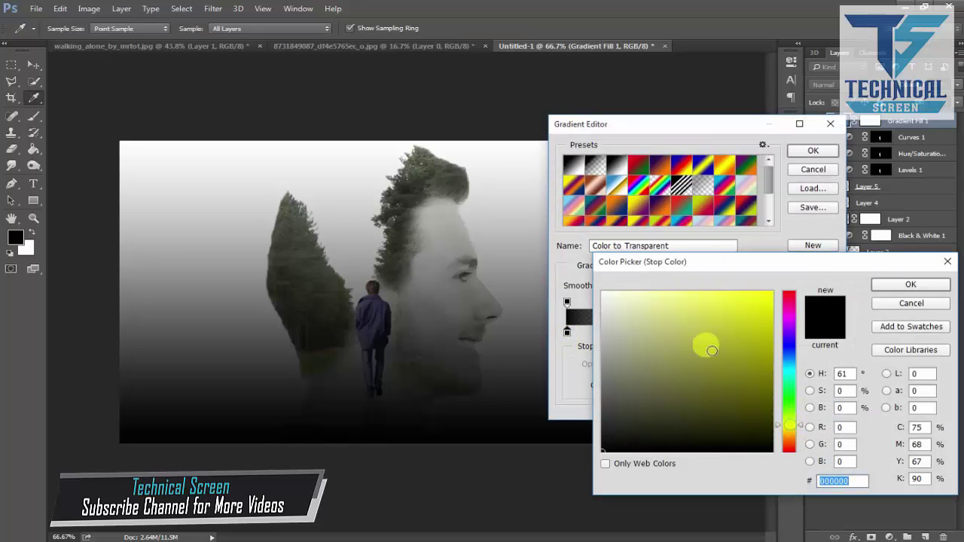
click(735, 299)
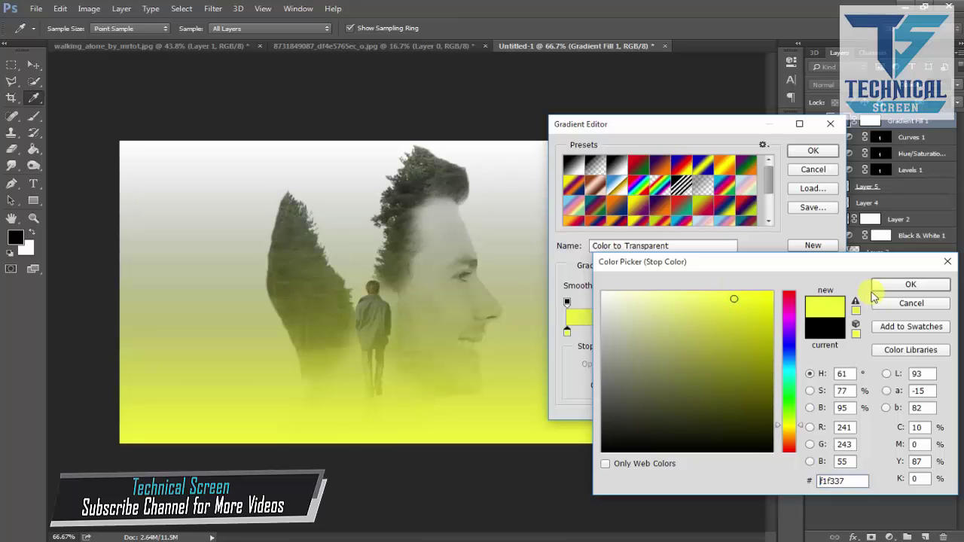
click(878, 287)
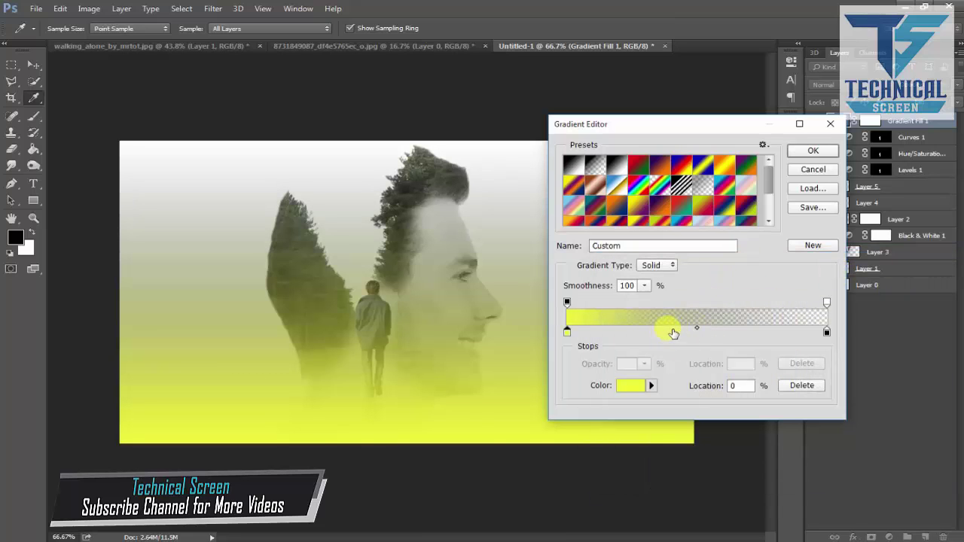
- Add a deeper orange stop midway along the gradient and accept the yellow-orange gradient
click(674, 333)
click(638, 388)
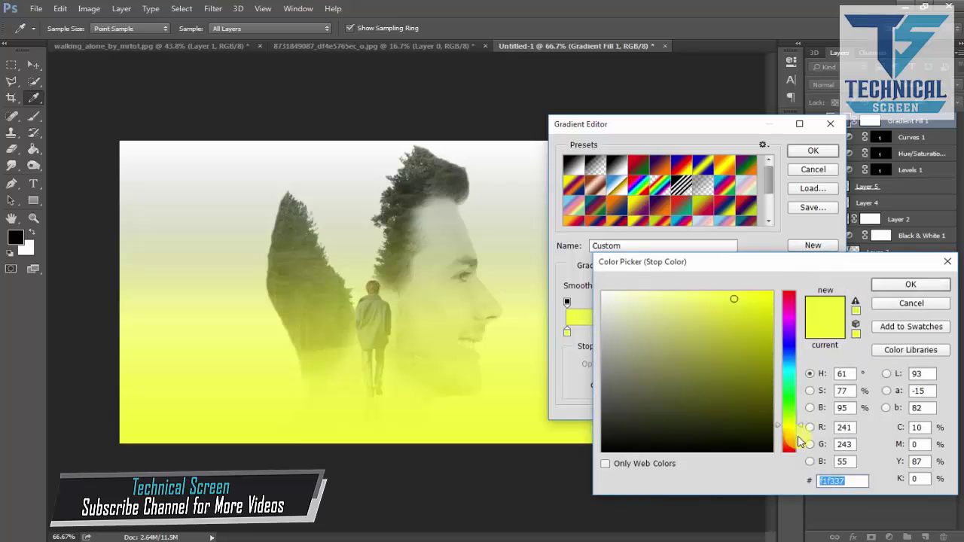
click(790, 437)
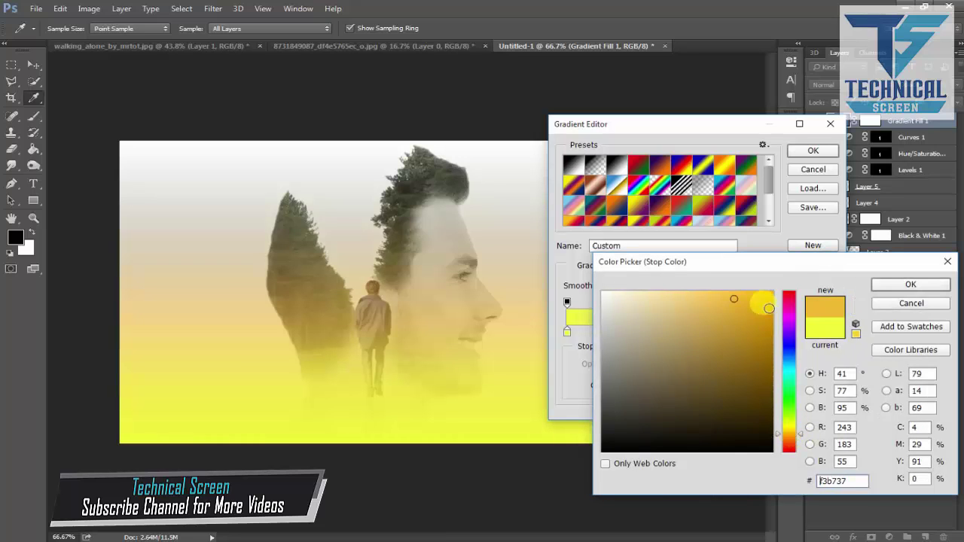
mouse_move(759, 308)
mouse_down()
mouse_move(762, 340)
mouse_move(764, 292)
mouse_up()
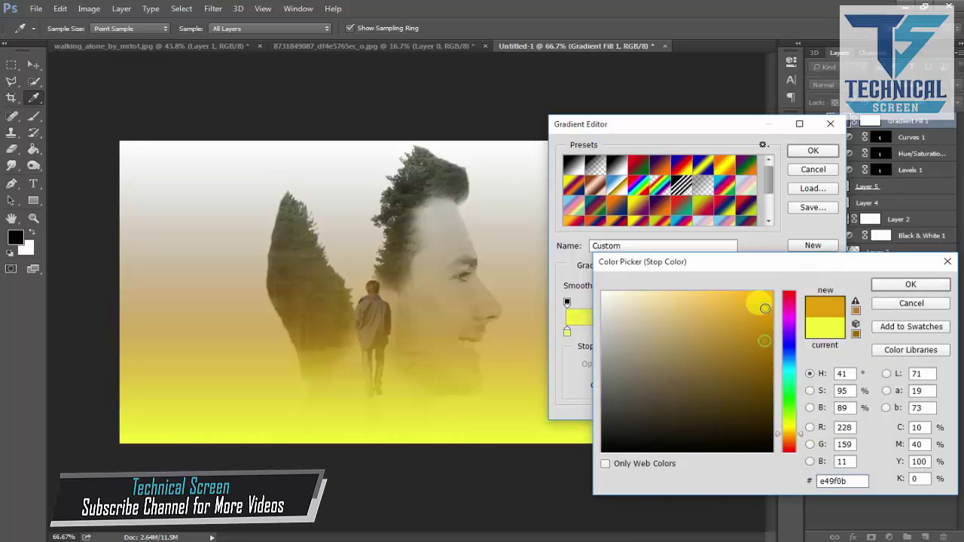
click(878, 285)
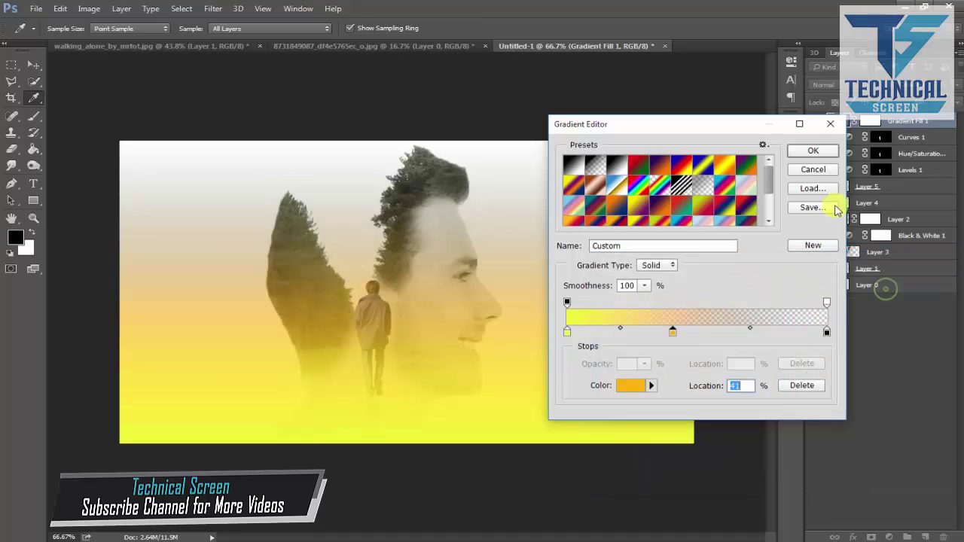
click(806, 150)
- Set the gradient fill style to Radial and apply it
click(695, 305)
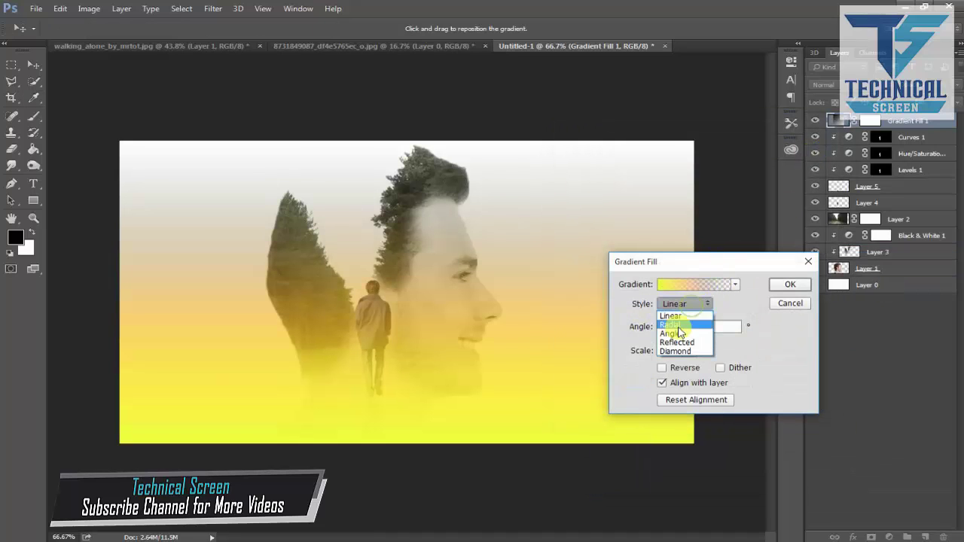
click(680, 325)
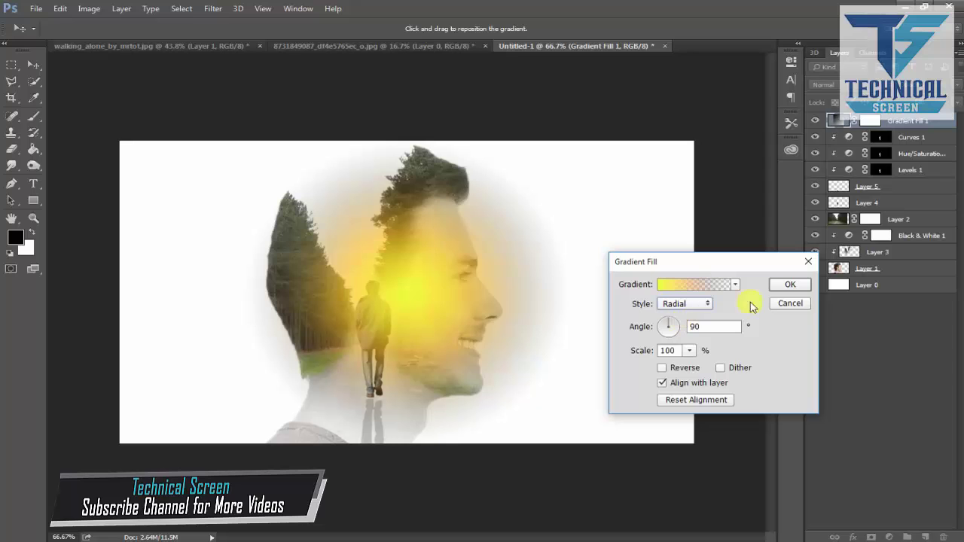
click(788, 284)
- Try Soft Light on the glow layer, return it to Normal, and dismiss the transform error
click(851, 85)
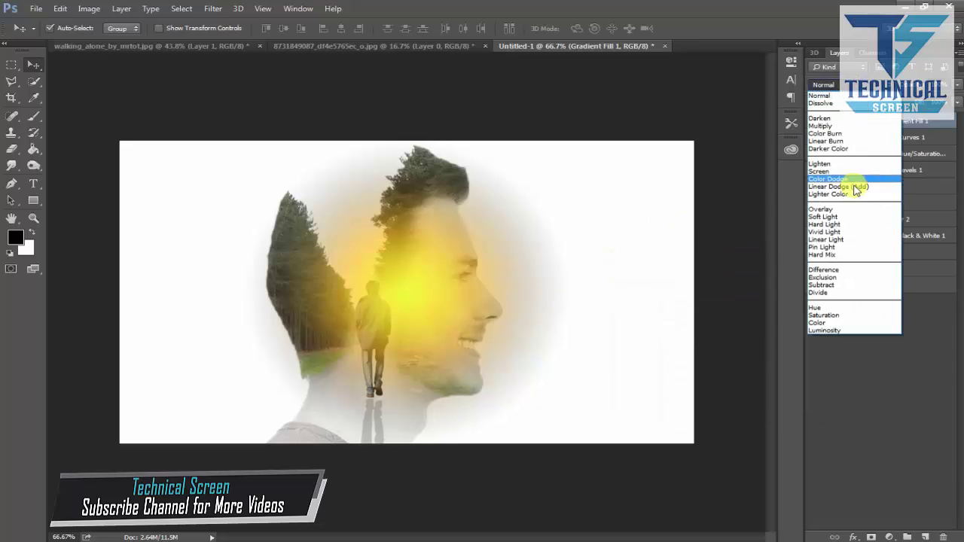
click(824, 217)
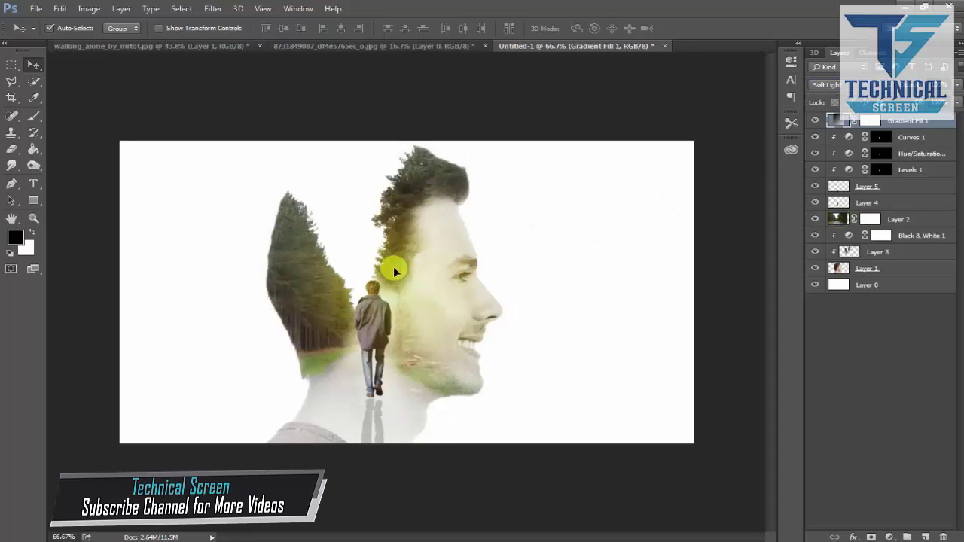
click(829, 85)
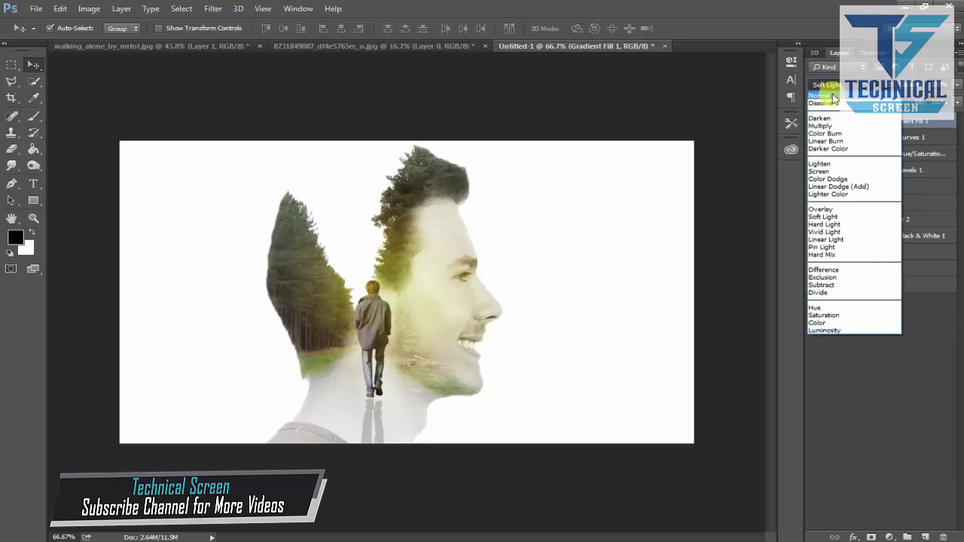
click(832, 97)
click(427, 289)
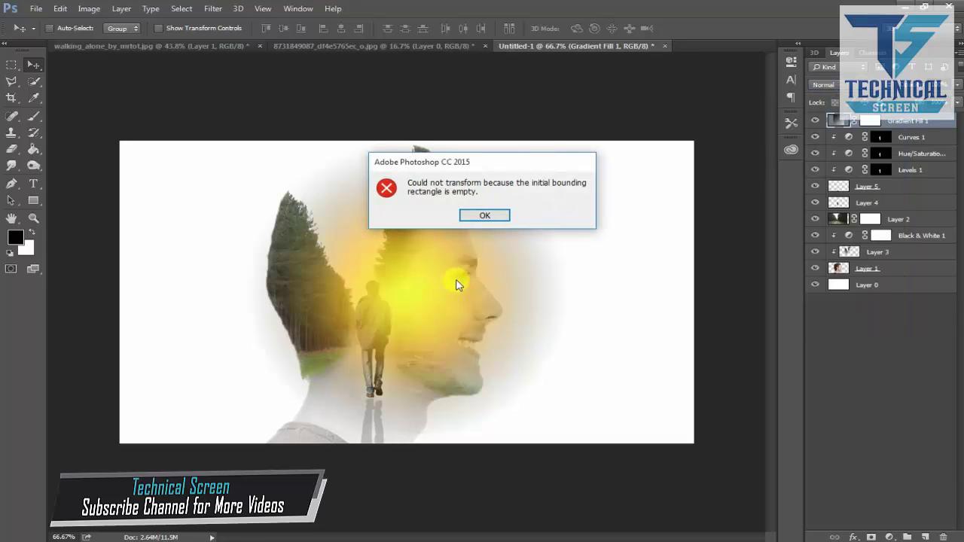
click(489, 215)
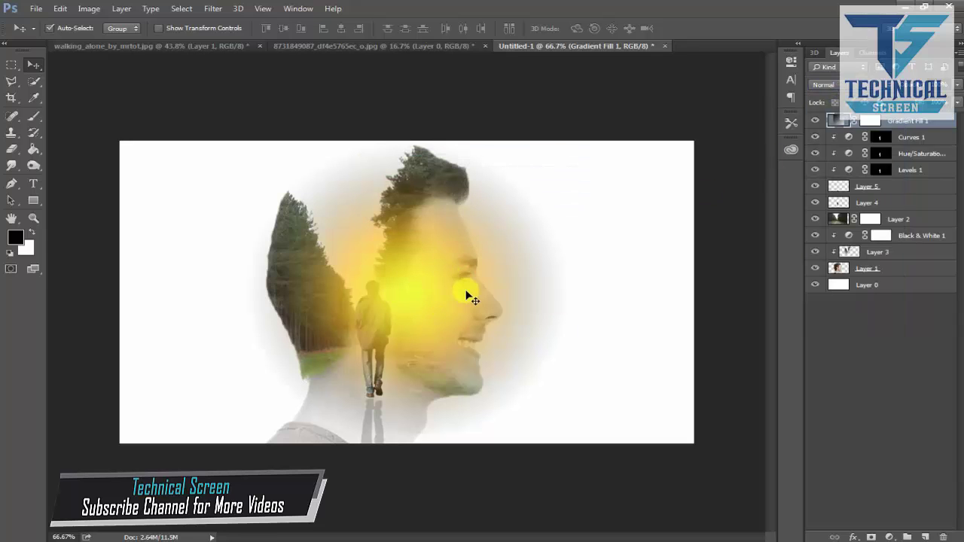
- Re-edit the radial glow to angle 74.05°, 90% scale with dither on
double_click(835, 120)
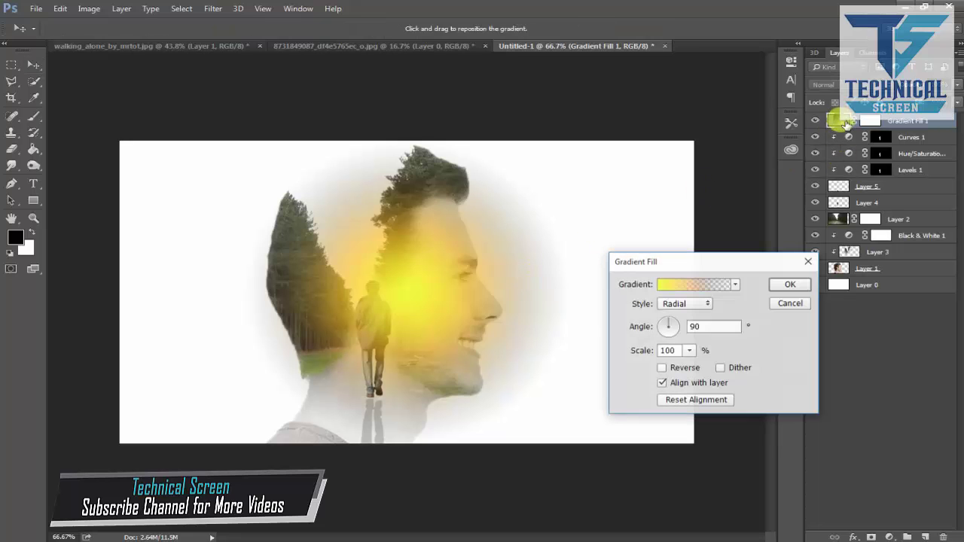
click(669, 326)
drag(667, 331, 670, 325)
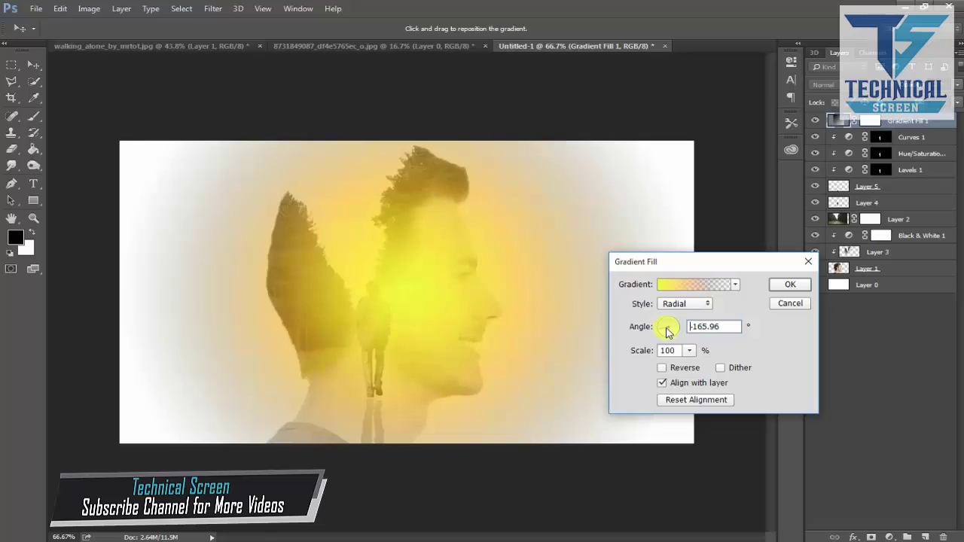
click(674, 329)
click(689, 351)
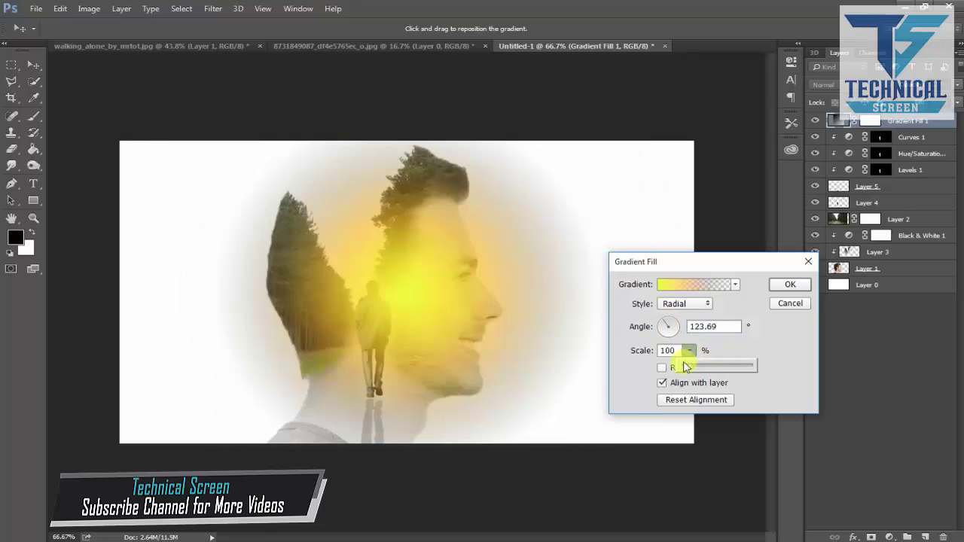
drag(700, 368, 692, 371)
click(663, 369)
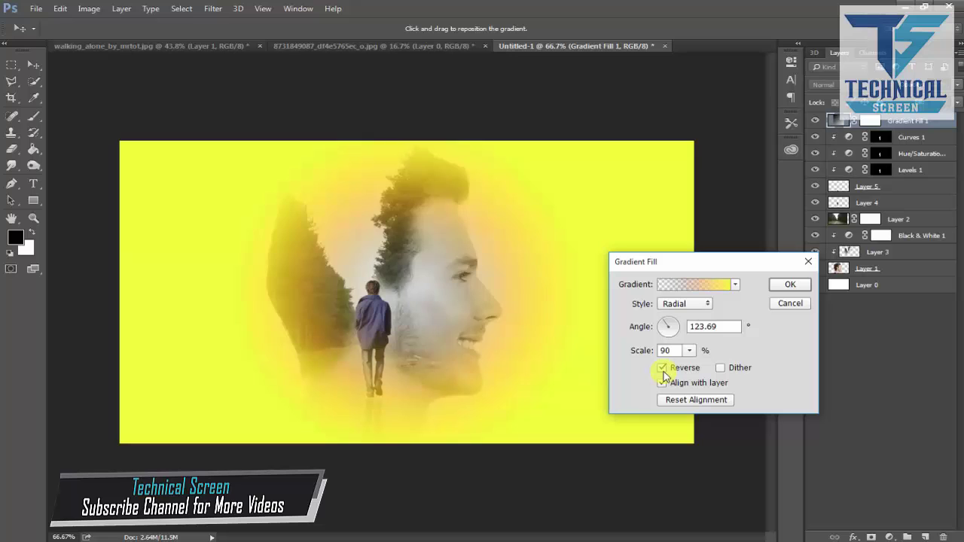
click(663, 369)
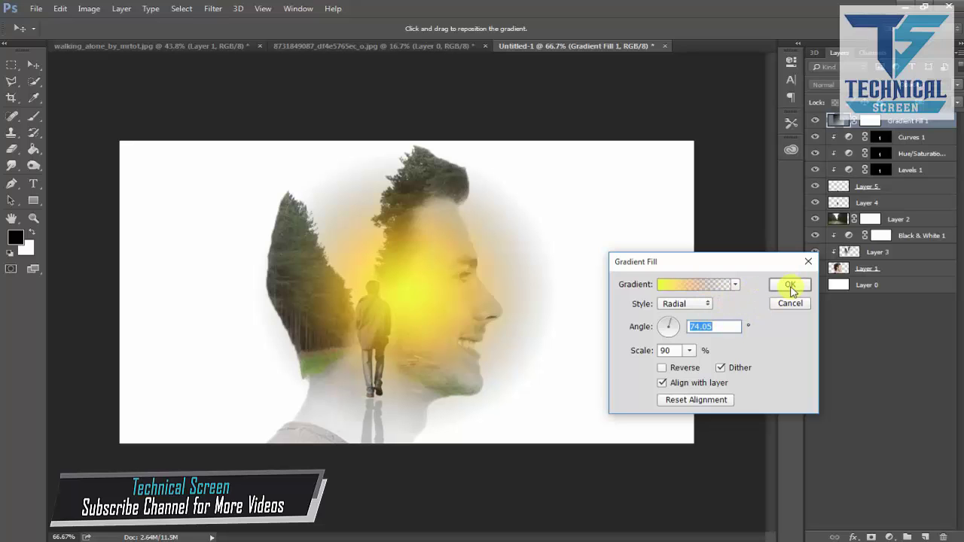
click(792, 286)
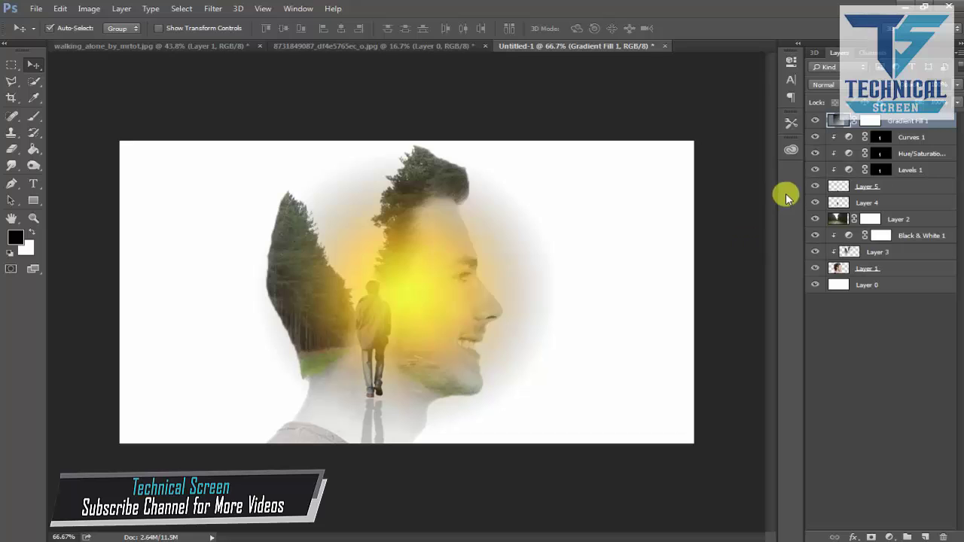
- Select the layers from Curves 1 down to Layer 1 and nudge them right
key(ctrl+t)
click(486, 215)
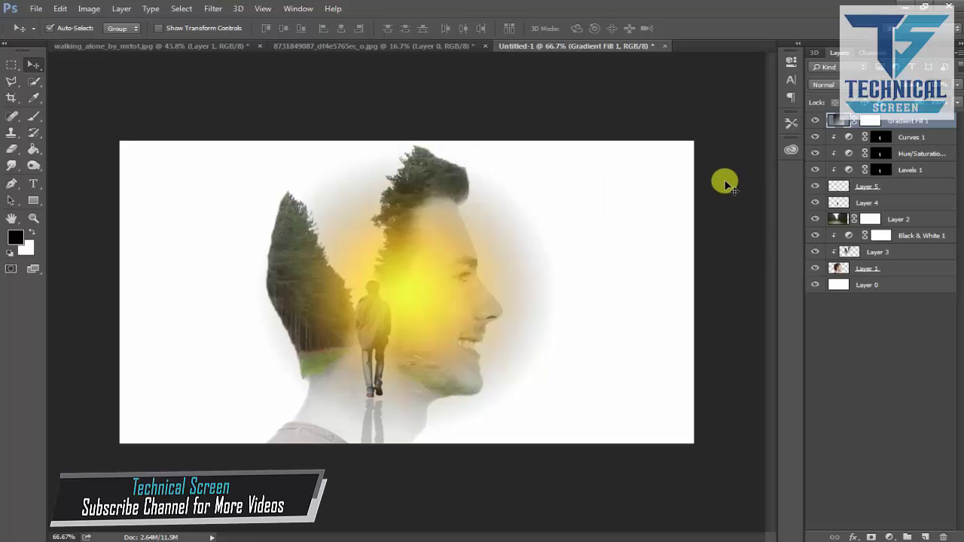
click(907, 137)
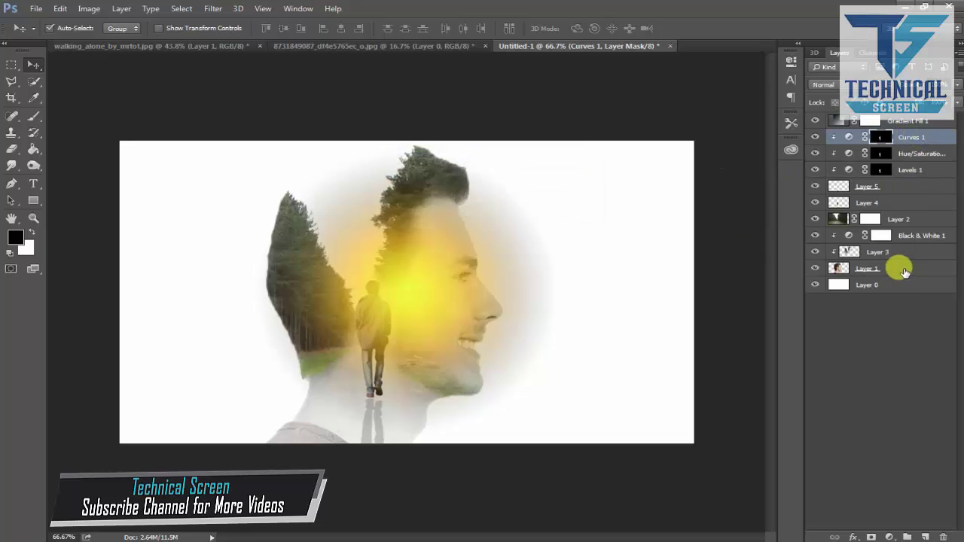
shift+click(904, 271)
key(Right)
- Nudge the portrait layers right again and blend Gradient Fill 1 in Soft Light
key(Right)
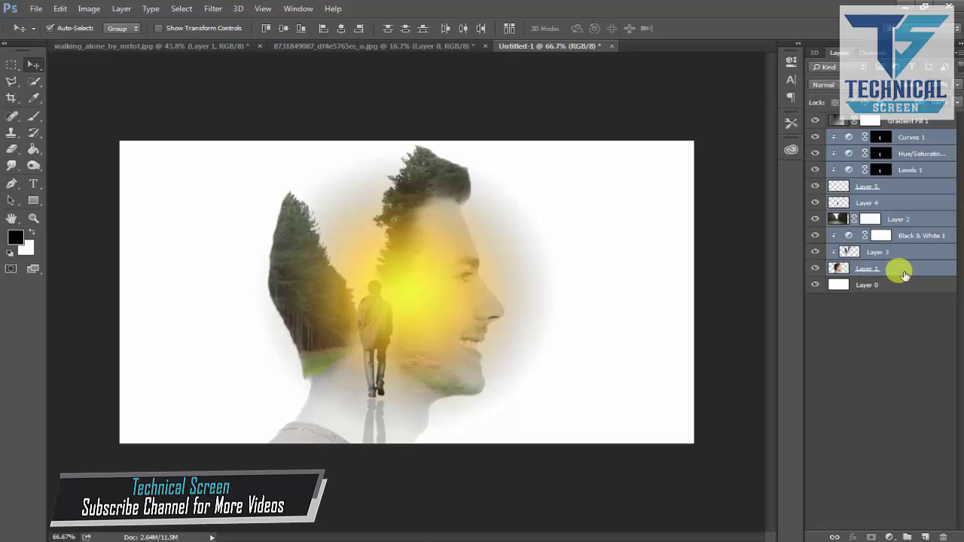
key(Right)
click(905, 125)
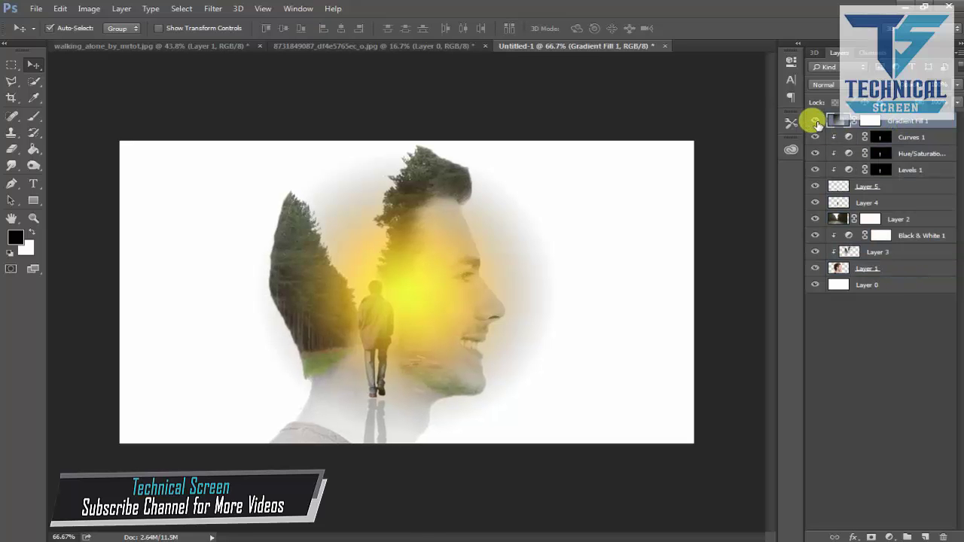
click(825, 85)
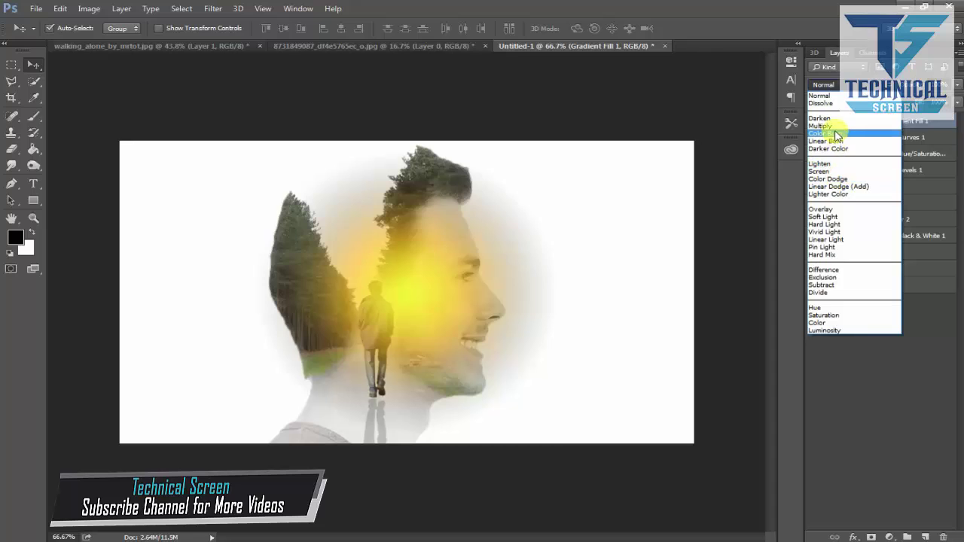
click(824, 216)
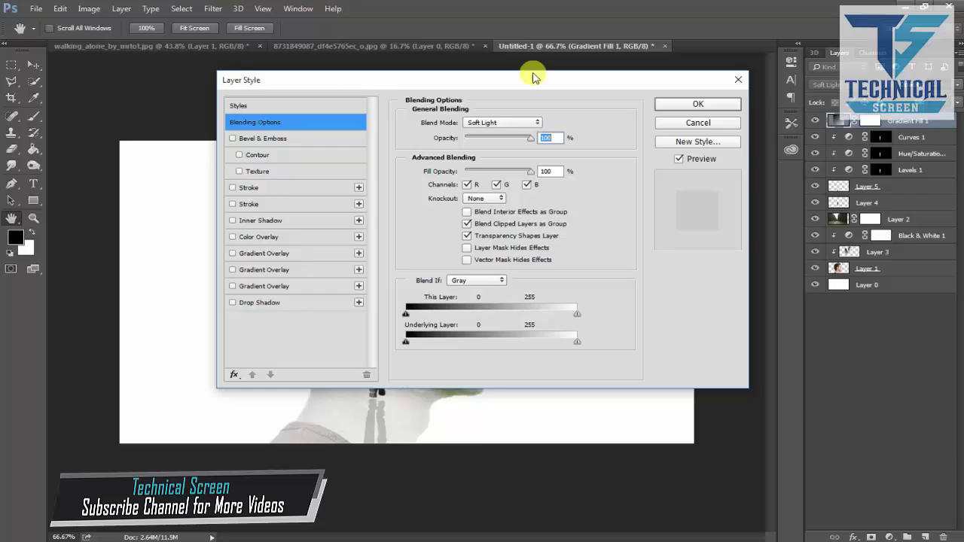
- Lower the glow's opacity slightly and place the 3d_landscape_15 sunset image onto the canvas
drag(533, 76, 783, 144)
drag(770, 208, 764, 209)
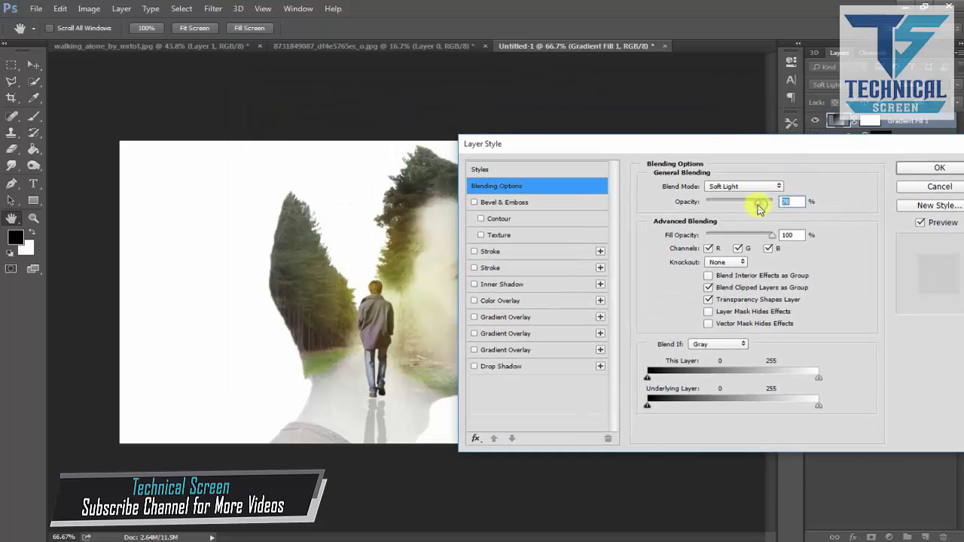
click(937, 169)
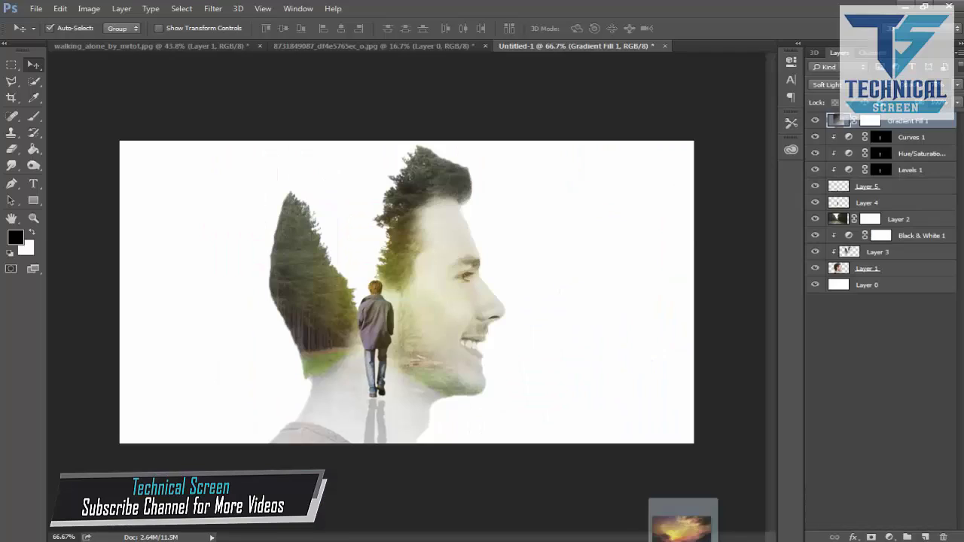
mouse_move(686, 527)
mouse_down()
mouse_move(543, 376)
mouse_move(509, 367)
mouse_up()
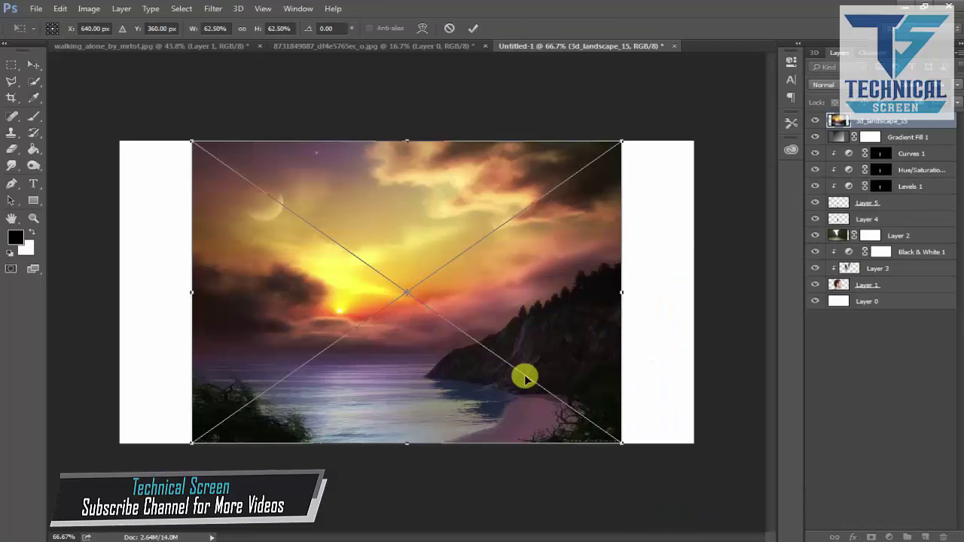
- Commit the placed 3d_landscape_15 image and rasterize its layer
key(Return)
right_click(878, 120)
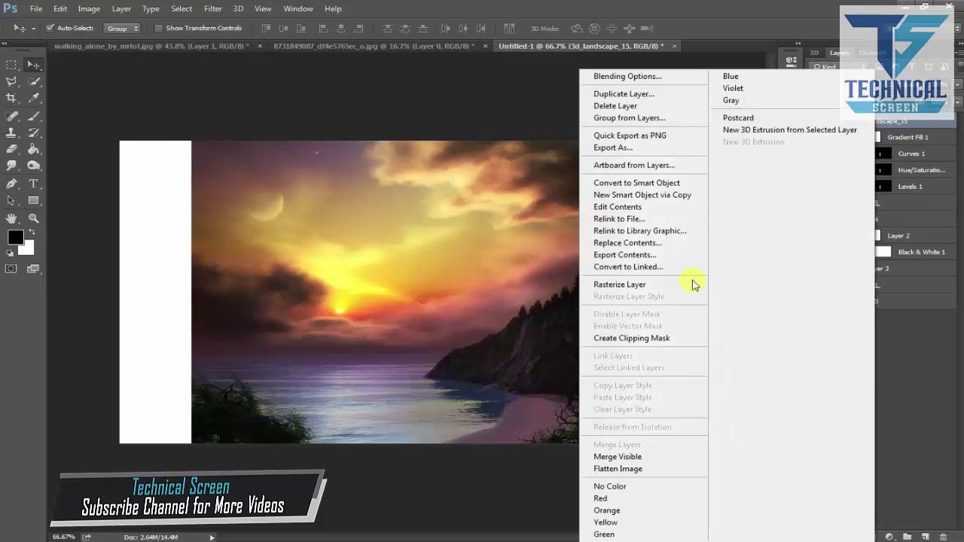
click(689, 283)
- Scale the sunset landscape up in two passes until it covers the whole canvas
key(ctrl+t)
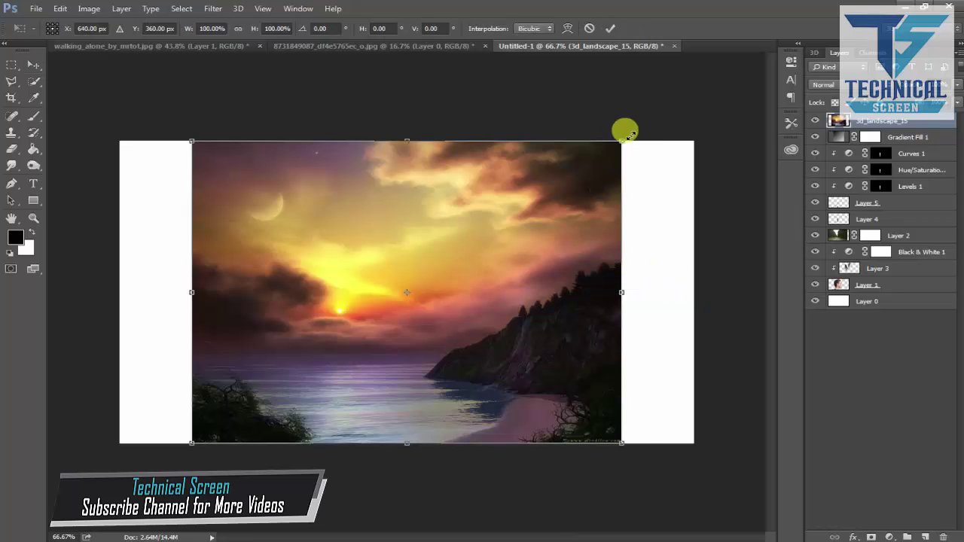
drag(623, 136, 688, 93)
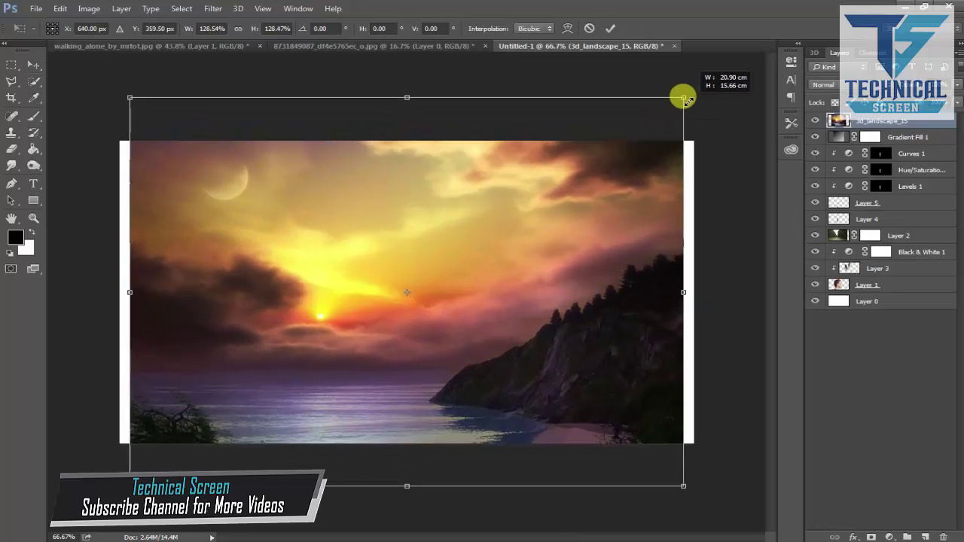
key(Return)
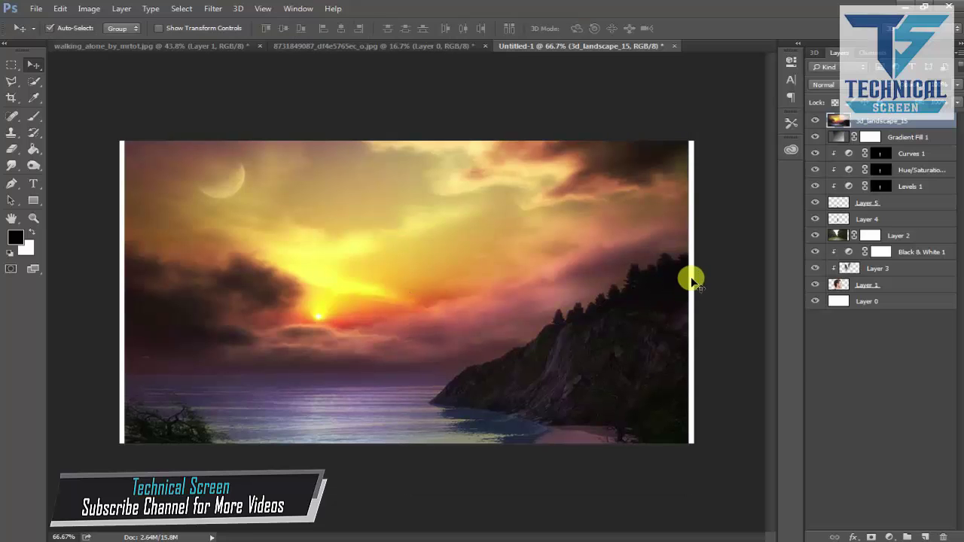
key(ctrl+t)
drag(686, 92, 695, 82)
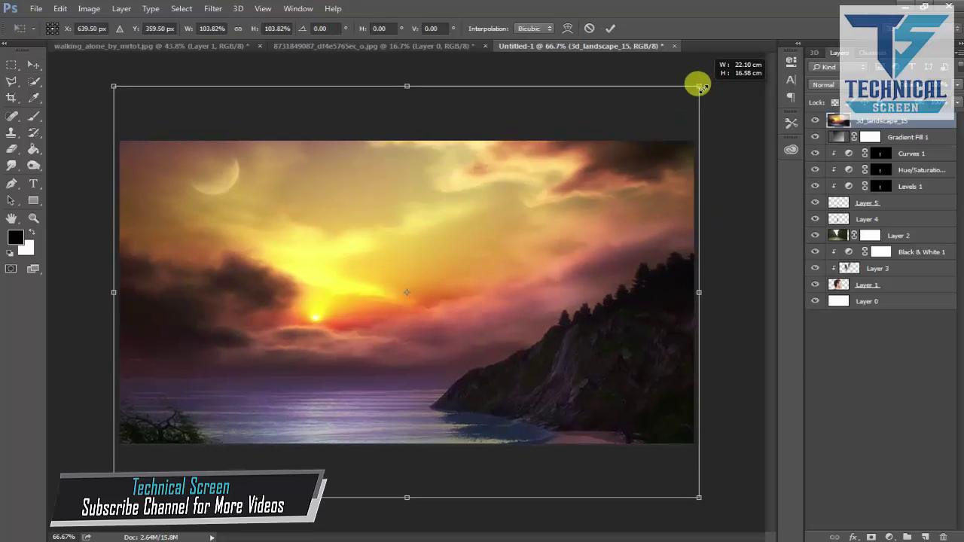
key(Return)
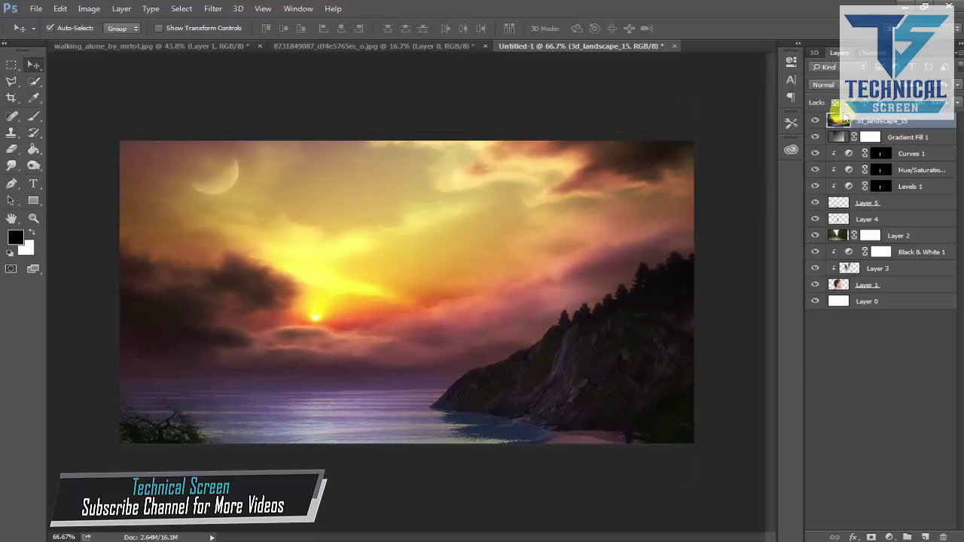
click(829, 84)
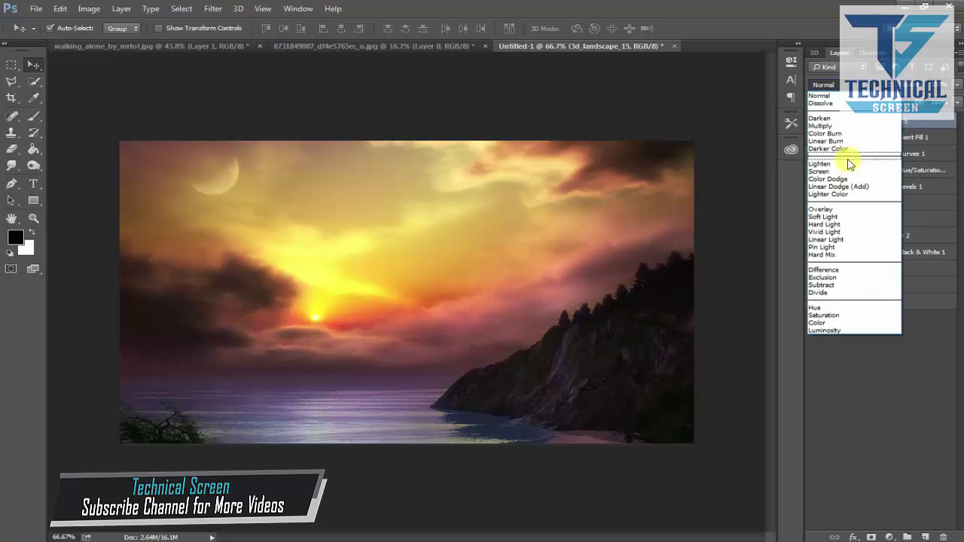
- Try Soft Light, Screen and Normal on the landscape, then settle on Multiply with reduced opacity
click(865, 370)
click(829, 84)
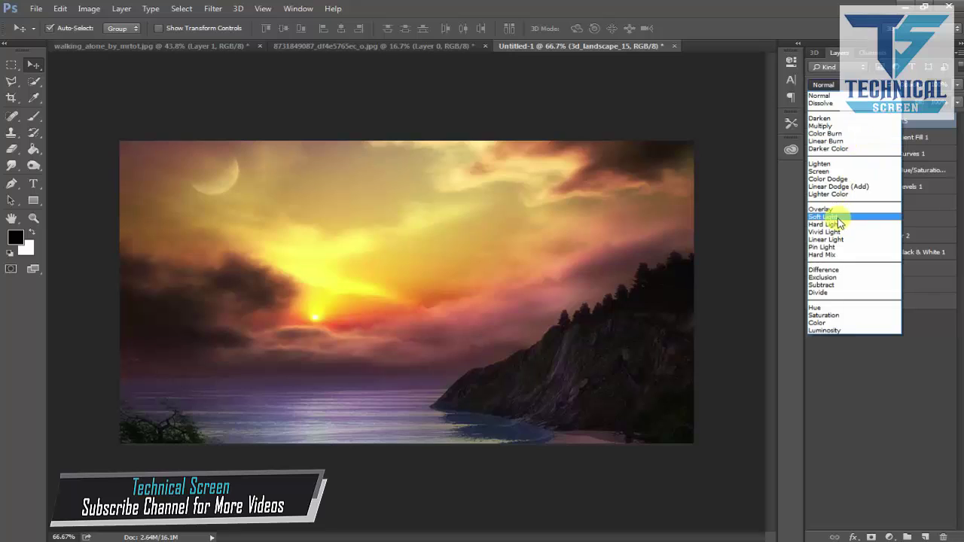
click(829, 217)
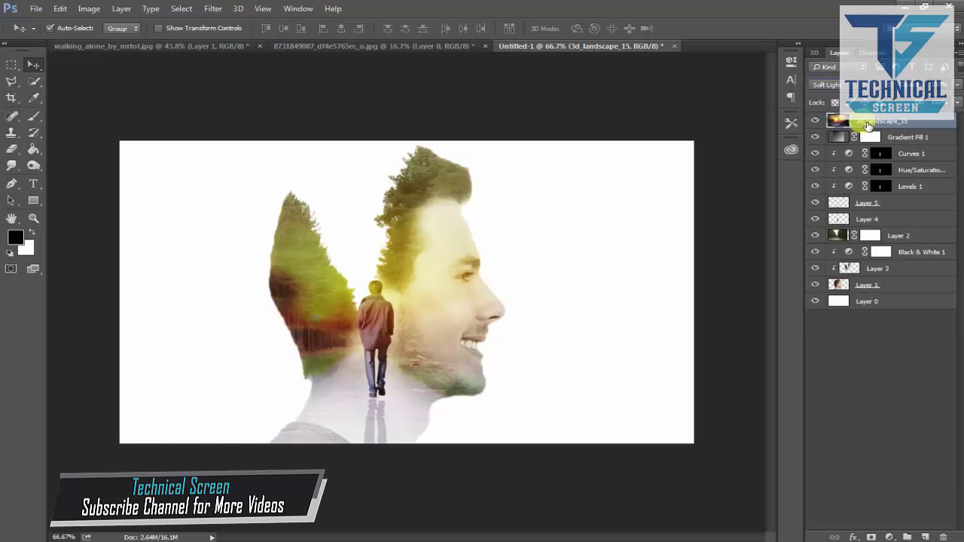
click(836, 84)
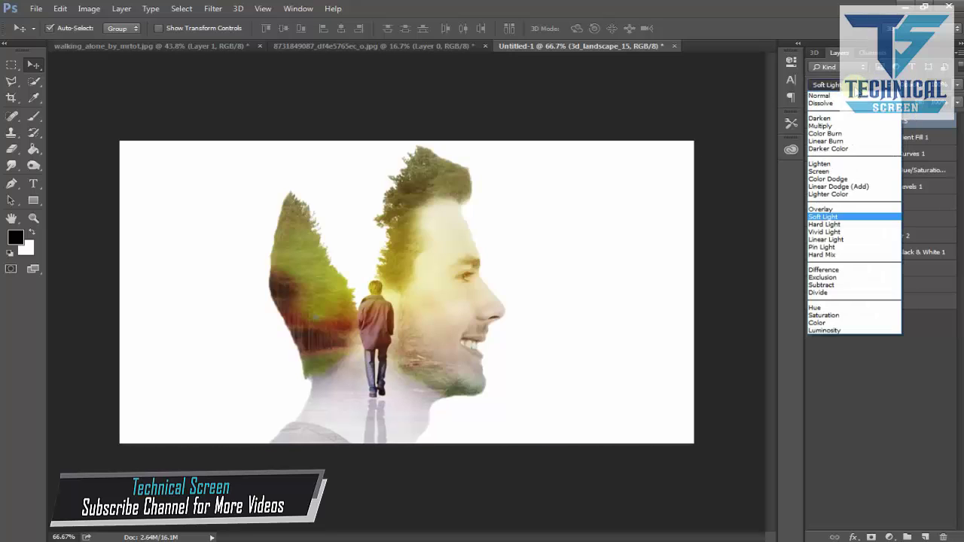
click(832, 173)
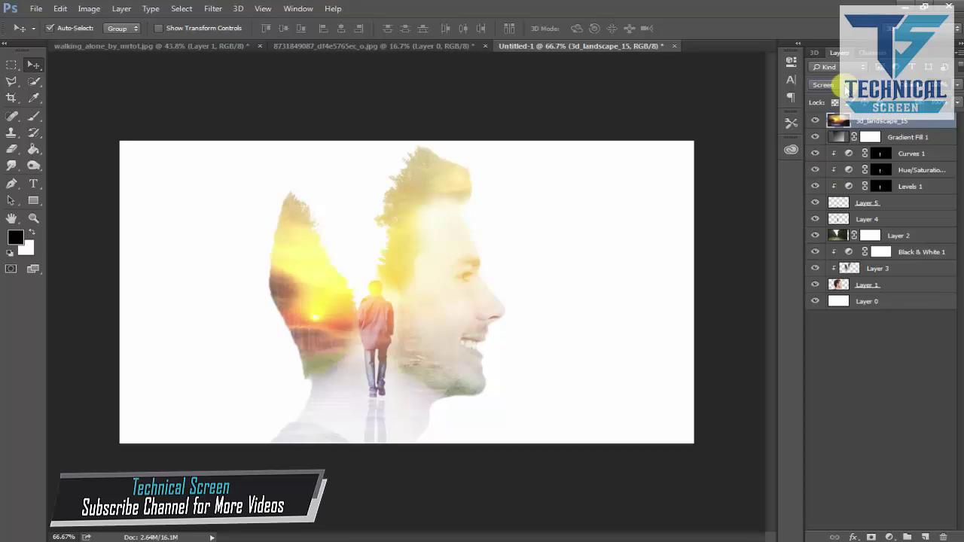
click(838, 85)
click(827, 93)
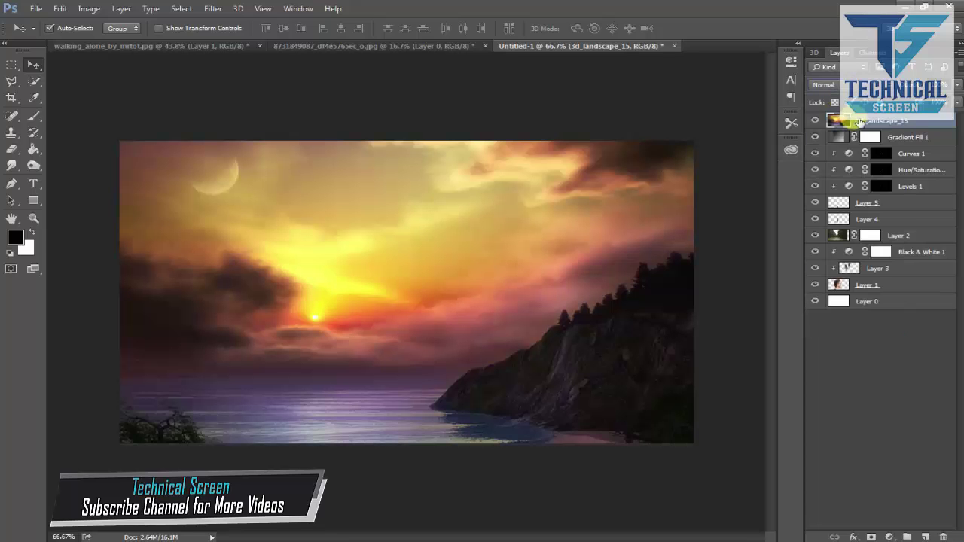
click(844, 85)
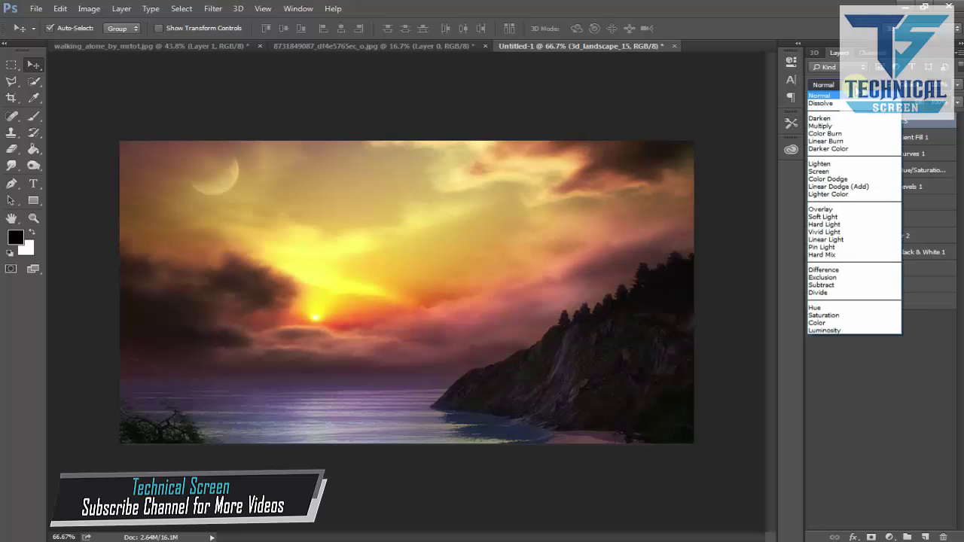
click(836, 113)
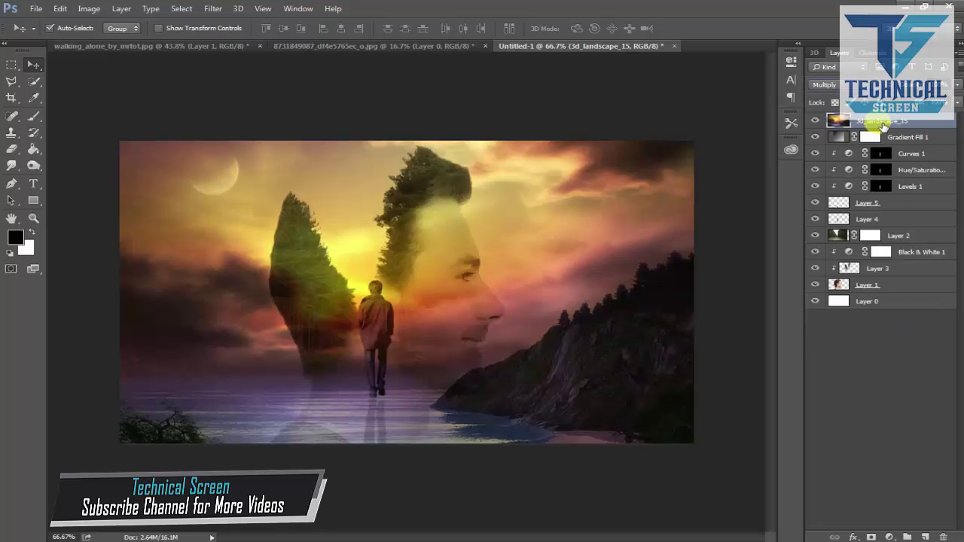
drag(958, 85, 926, 106)
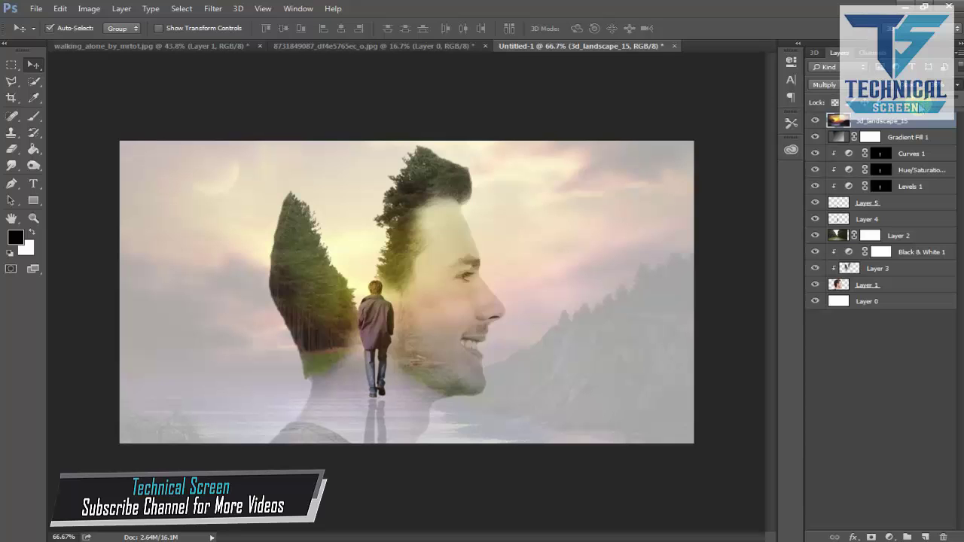
mouse_move(923, 108)
mouse_down()
mouse_move(915, 99)
mouse_move(932, 104)
mouse_up()
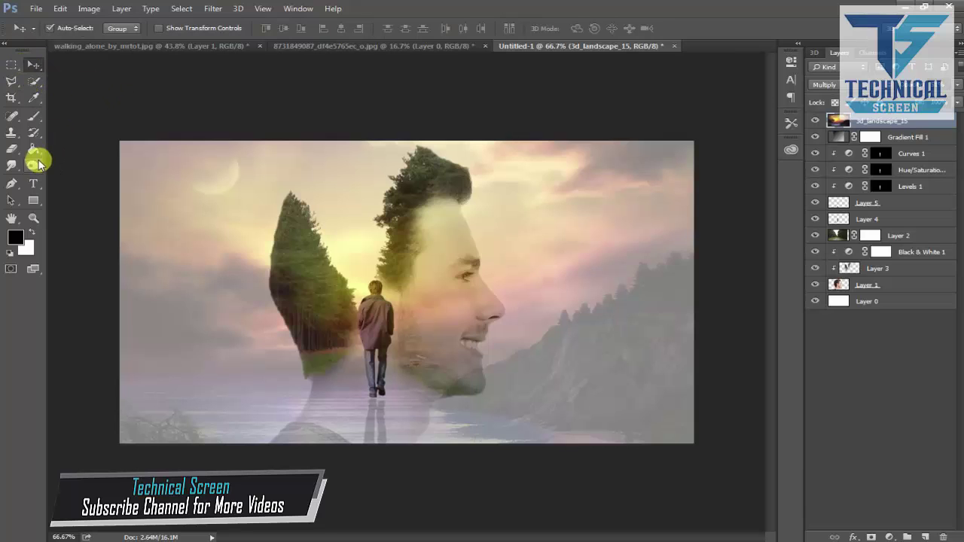
- Mask 3d_landscape_15 and brush black over the man's head, neck and chest at 25% opacity
click(34, 116)
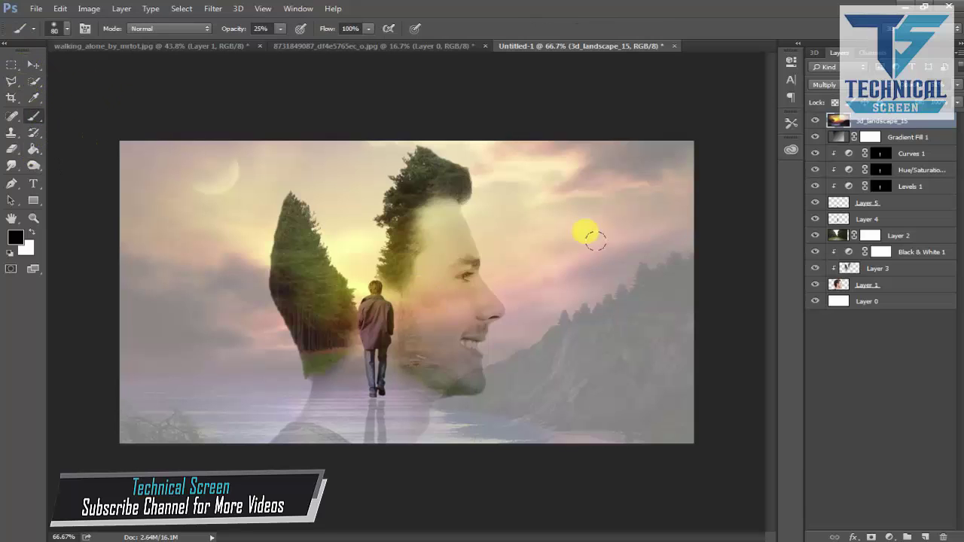
click(872, 537)
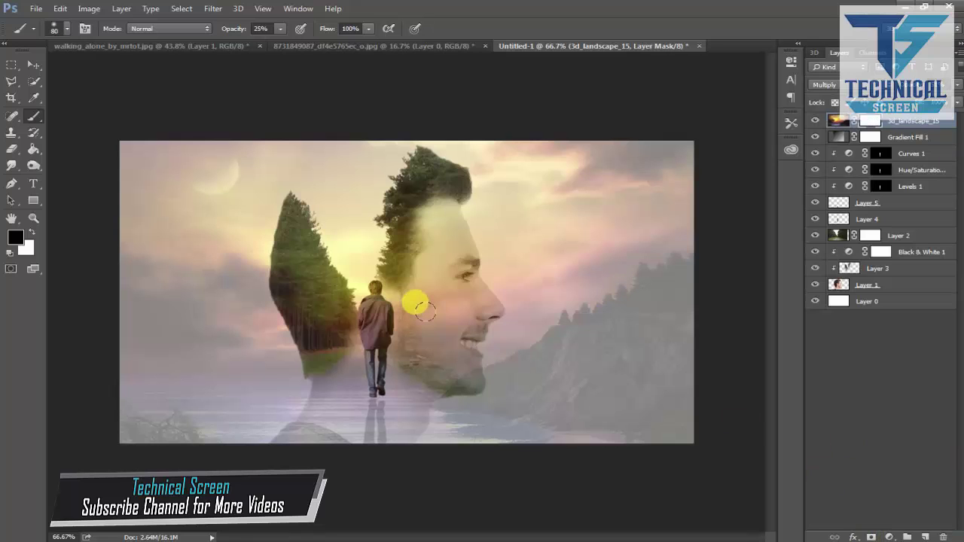
key(bracketright)
key(bracketright)
key(bracketright)
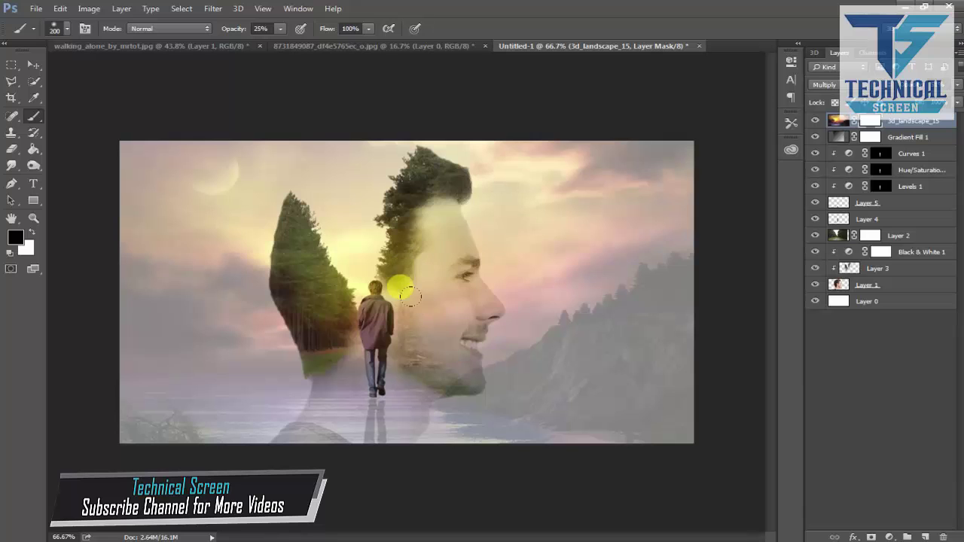
key(bracketleft)
key(bracketleft)
key(bracketleft)
key(bracketleft)
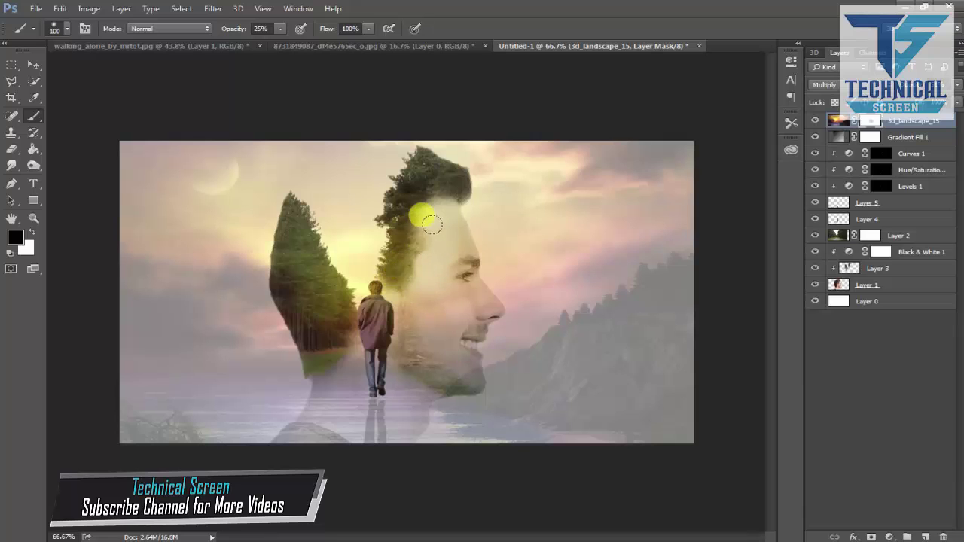
mouse_move(427, 223)
mouse_down()
mouse_move(374, 428)
mouse_move(384, 378)
mouse_move(377, 385)
mouse_move(363, 363)
mouse_move(296, 448)
mouse_move(328, 409)
mouse_move(313, 298)
mouse_move(309, 319)
mouse_move(313, 292)
mouse_move(291, 287)
mouse_move(301, 215)
mouse_move(297, 259)
mouse_move(309, 249)
mouse_move(294, 250)
mouse_move(297, 220)
mouse_move(303, 285)
mouse_move(332, 326)
mouse_move(289, 291)
mouse_move(321, 353)
mouse_move(322, 418)
mouse_move(294, 449)
mouse_move(305, 431)
mouse_move(362, 446)
mouse_move(416, 419)
mouse_move(432, 384)
mouse_move(409, 356)
mouse_move(449, 371)
mouse_move(439, 384)
mouse_move(466, 379)
mouse_move(455, 338)
mouse_move(483, 308)
mouse_move(413, 282)
mouse_move(405, 248)
mouse_move(411, 177)
mouse_move(425, 157)
mouse_move(454, 175)
mouse_move(454, 184)
mouse_move(422, 158)
mouse_move(412, 205)
mouse_move(451, 300)
mouse_move(446, 257)
mouse_move(395, 340)
mouse_move(440, 315)
mouse_move(451, 378)
mouse_move(469, 291)
mouse_move(405, 168)
mouse_move(445, 177)
mouse_move(391, 217)
mouse_move(384, 327)
mouse_move(435, 336)
mouse_move(437, 299)
mouse_move(455, 366)
mouse_move(427, 314)
mouse_move(441, 288)
mouse_move(422, 273)
mouse_move(338, 316)
mouse_move(304, 280)
mouse_move(318, 351)
mouse_move(356, 404)
mouse_move(374, 399)
mouse_move(294, 271)
mouse_move(290, 218)
mouse_move(315, 279)
mouse_up()
key(bracketleft)
key(bracketleft)
key(bracketleft)
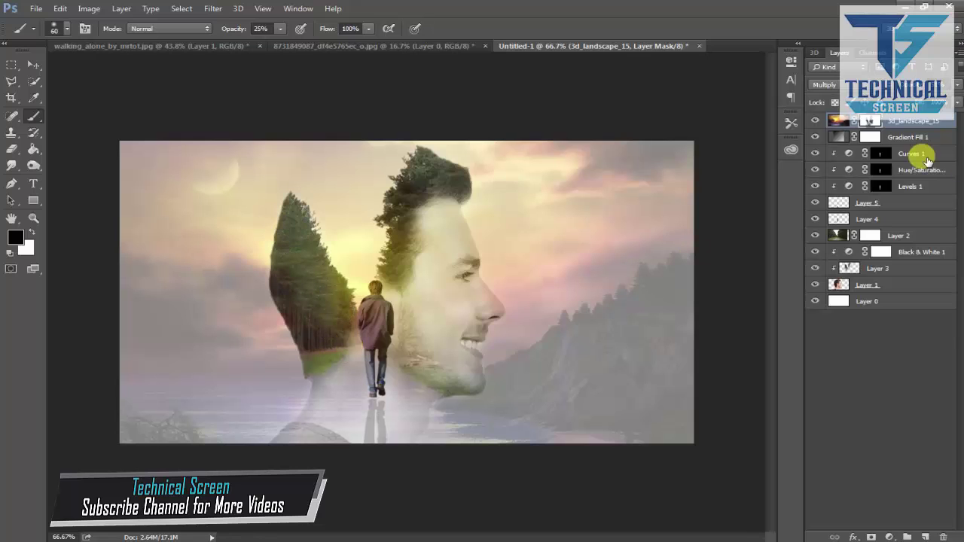
- On a new layer, stamp a solid black bird at the tree tip with bird brush 101 at 100% opacity
click(925, 536)
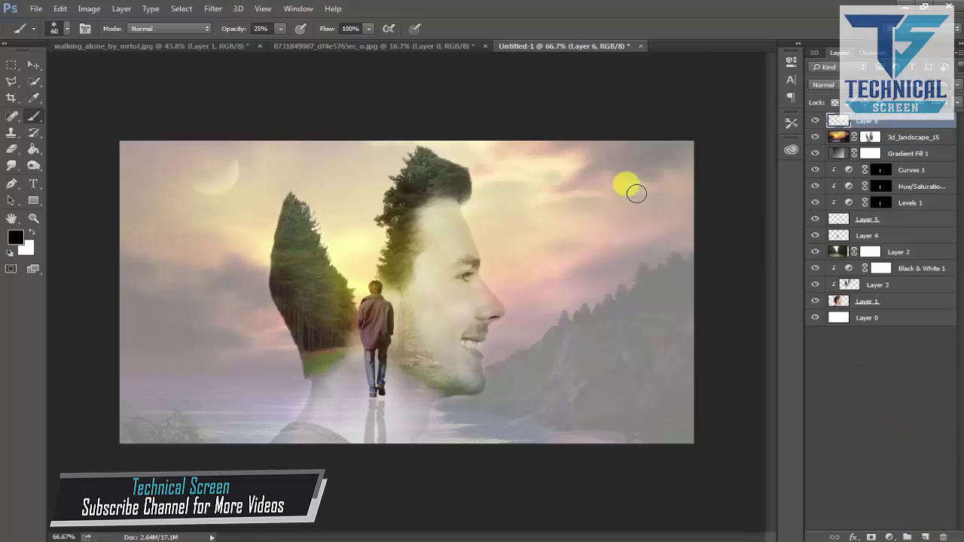
click(66, 29)
drag(226, 176, 230, 287)
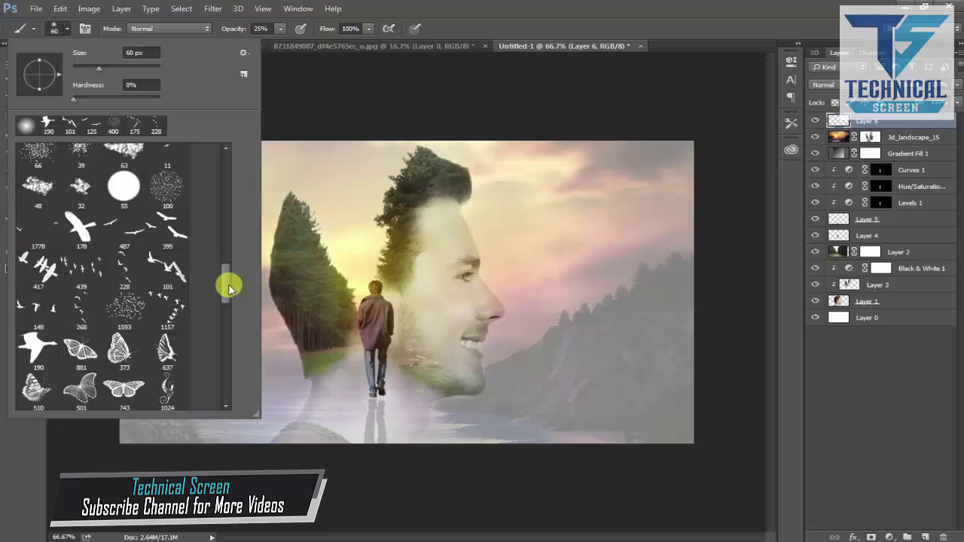
click(166, 267)
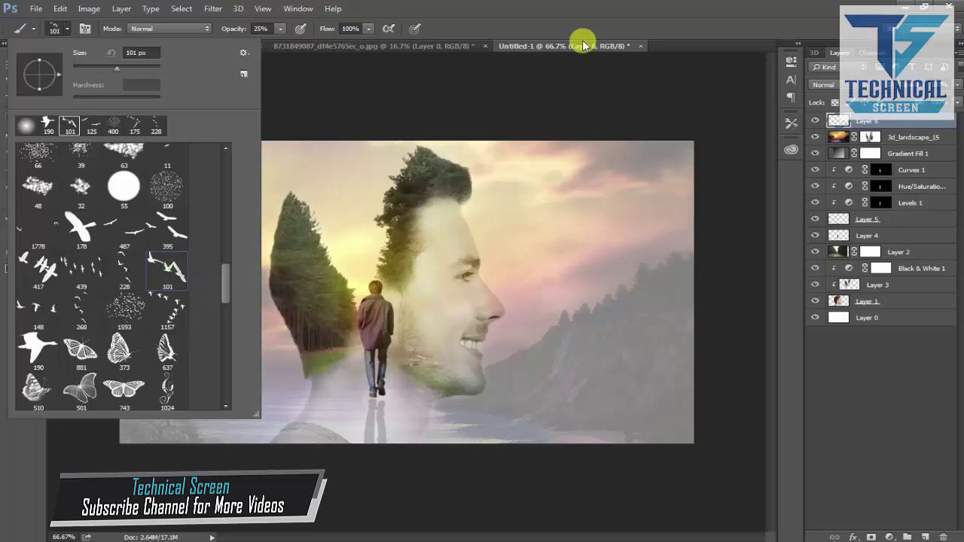
click(571, 19)
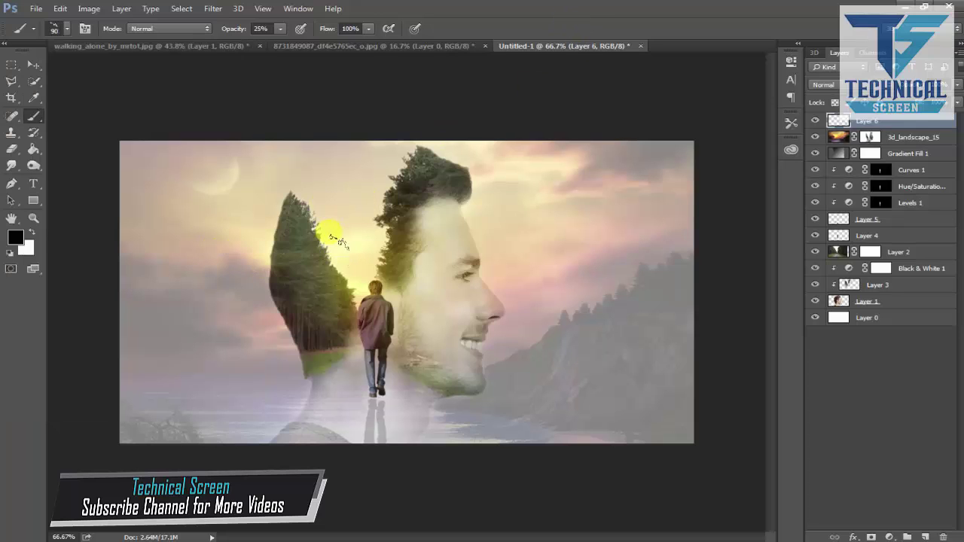
key(bracketleft)
click(300, 184)
mouse_move(406, 187)
mouse_down()
mouse_move(538, 194)
mouse_move(463, 198)
mouse_up()
key(ctrl+z)
drag(281, 40, 333, 42)
click(310, 193)
- Stamp a flock of birds near the tree tops using flock brush 395 at size 125
click(57, 30)
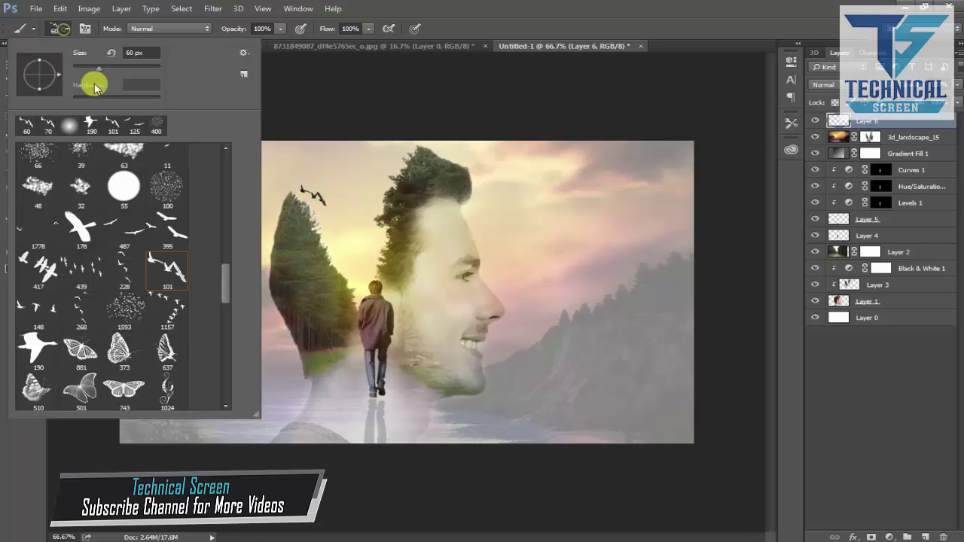
click(80, 305)
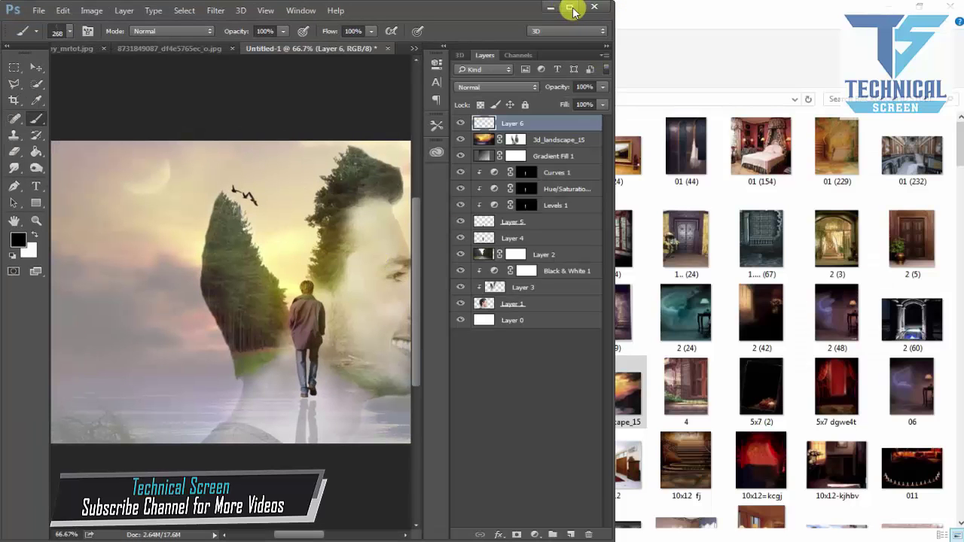
click(569, 7)
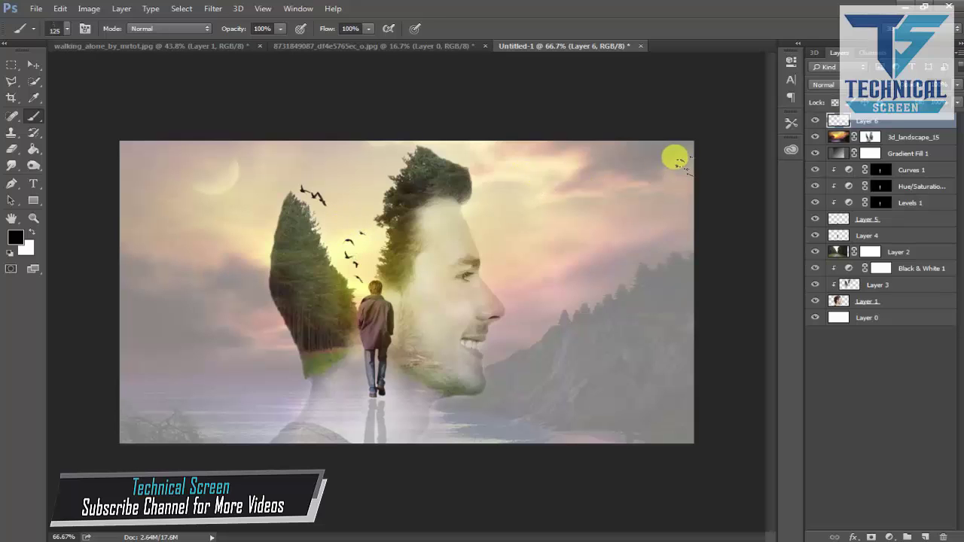
click(65, 30)
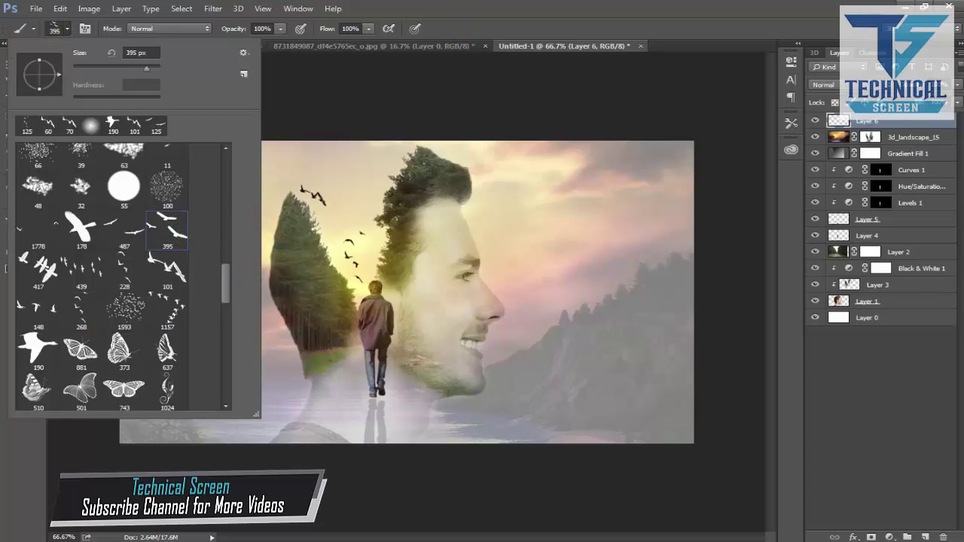
double_click(175, 228)
key(bracketleft)
key(bracketleft)
key(bracketleft)
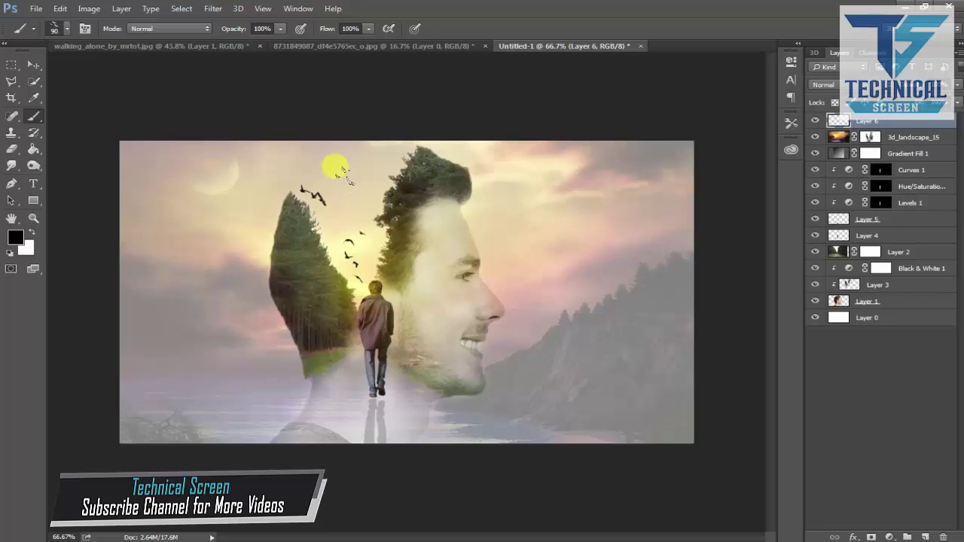
click(351, 172)
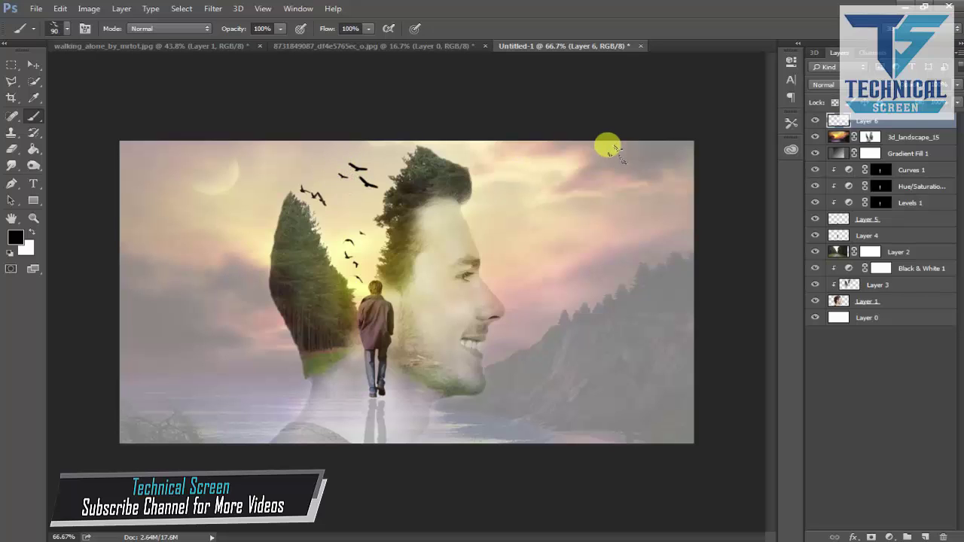
click(35, 66)
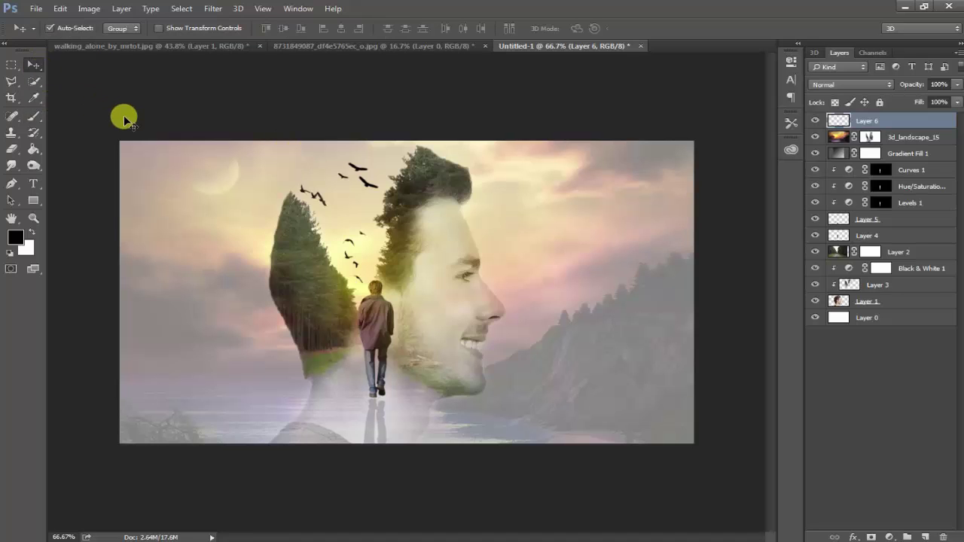